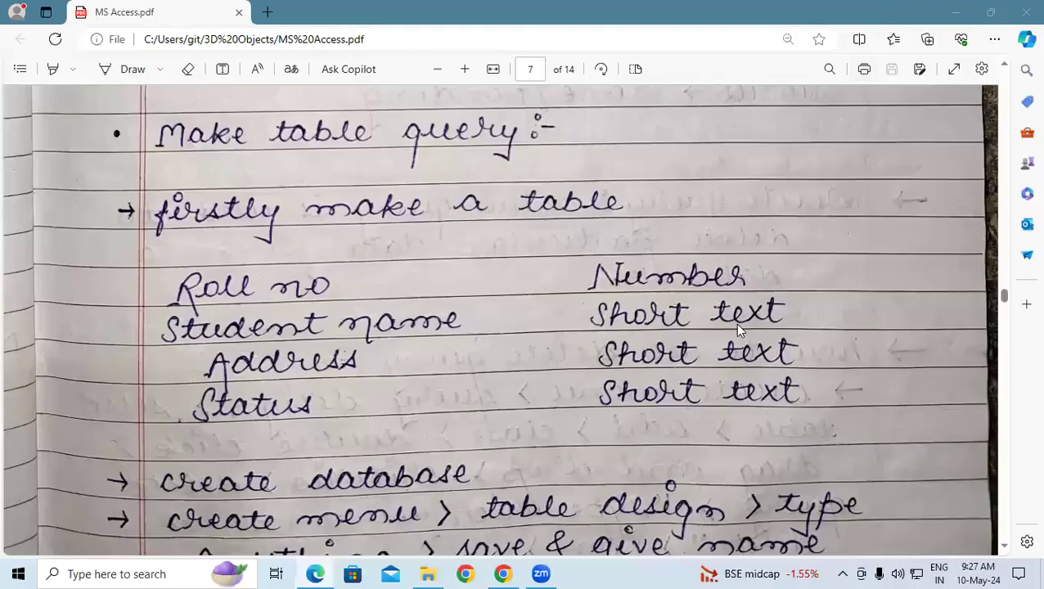
# Launch Microsoft Access from the Windows Run prompt using msaccess.
pyautogui.click(329, 405)
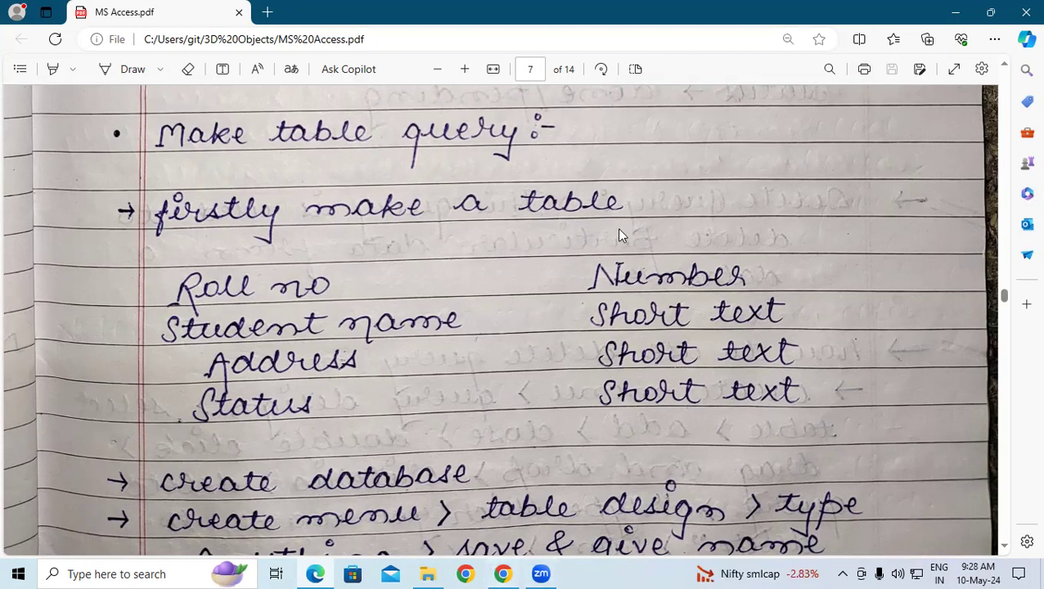
pyautogui.press('super+r')
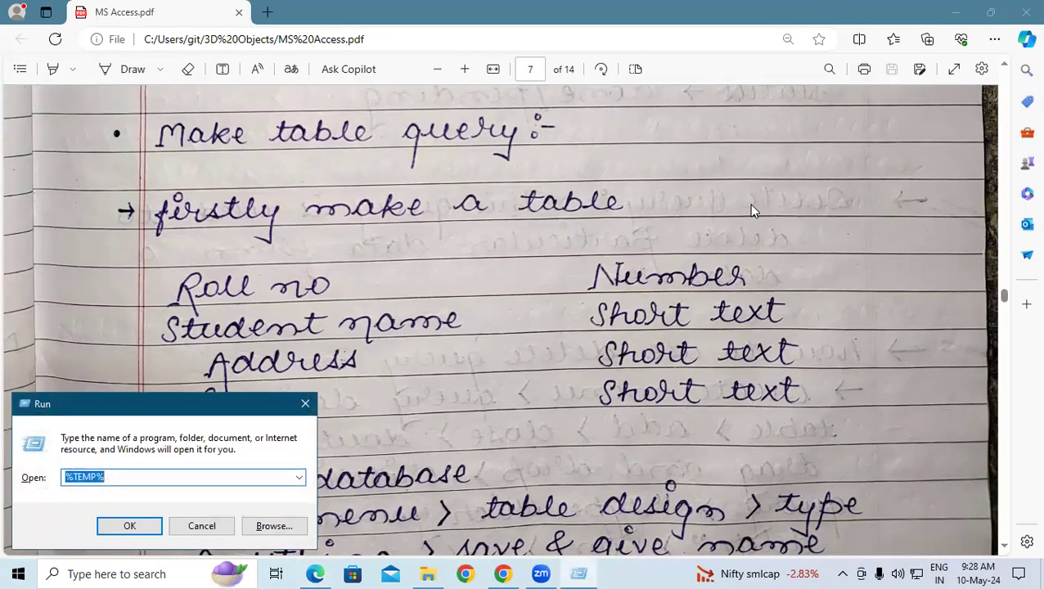
pyautogui.write('msa')
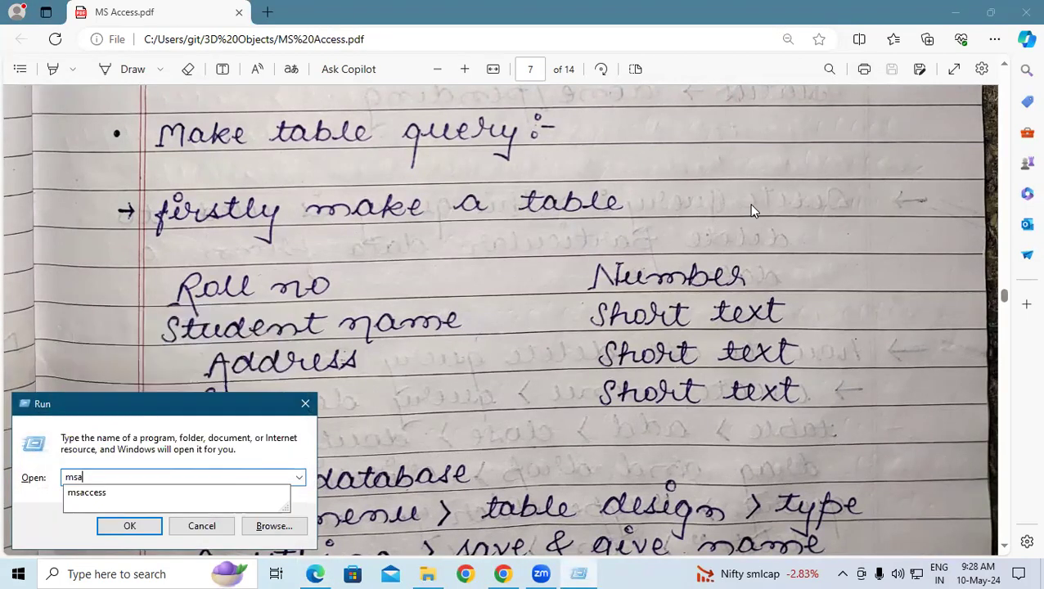
pyautogui.press('Down')
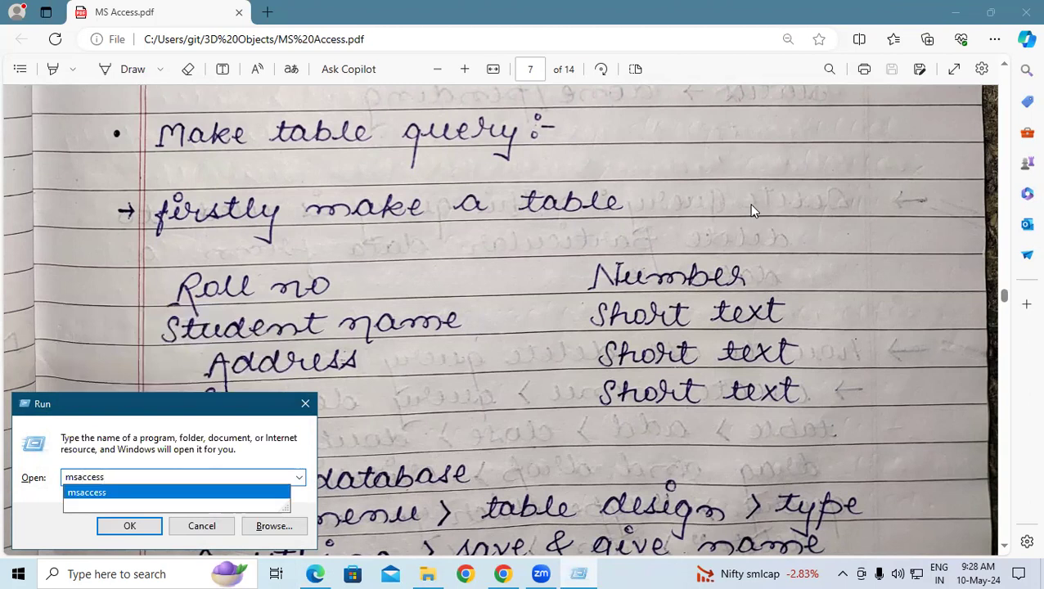
pyautogui.press('Return')
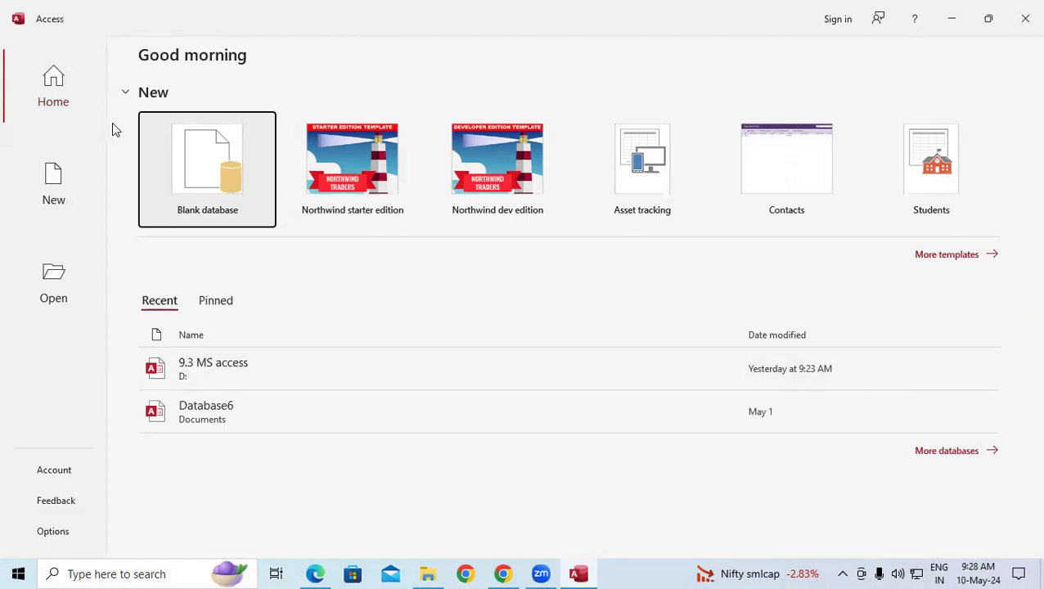
# Open the 9.3 MS access database and create a new table in Design View.
pyautogui.click(270, 370)
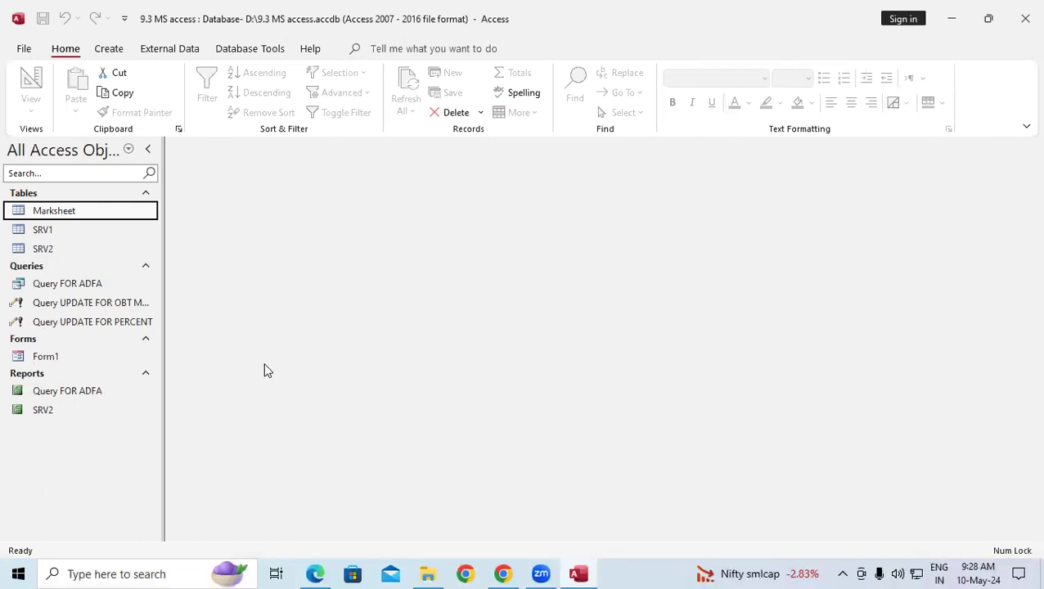
pyautogui.click(115, 51)
pyautogui.click(95, 96)
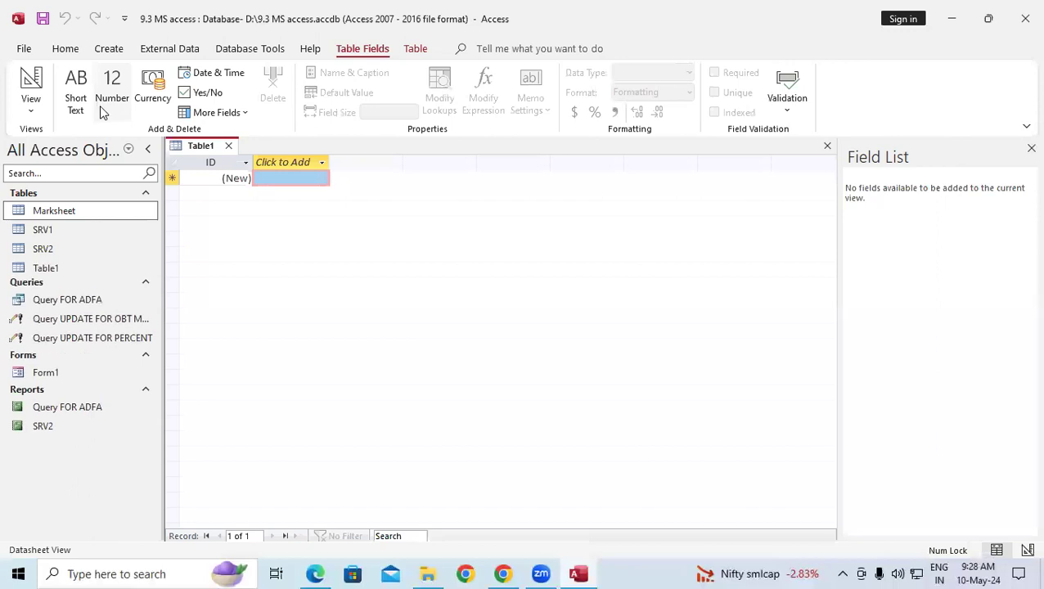
pyautogui.click(34, 112)
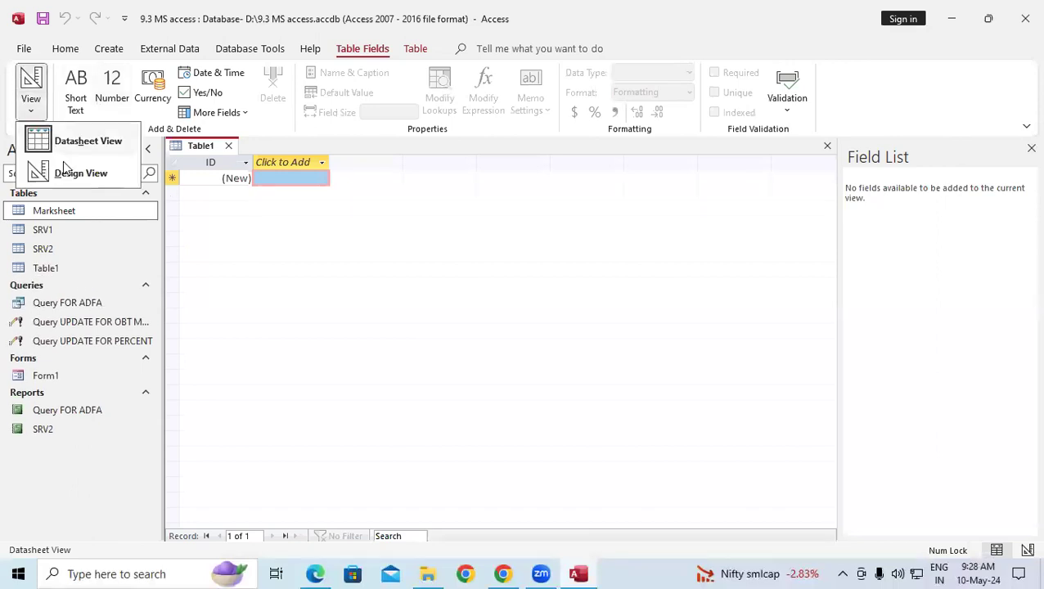
pyautogui.click(69, 170)
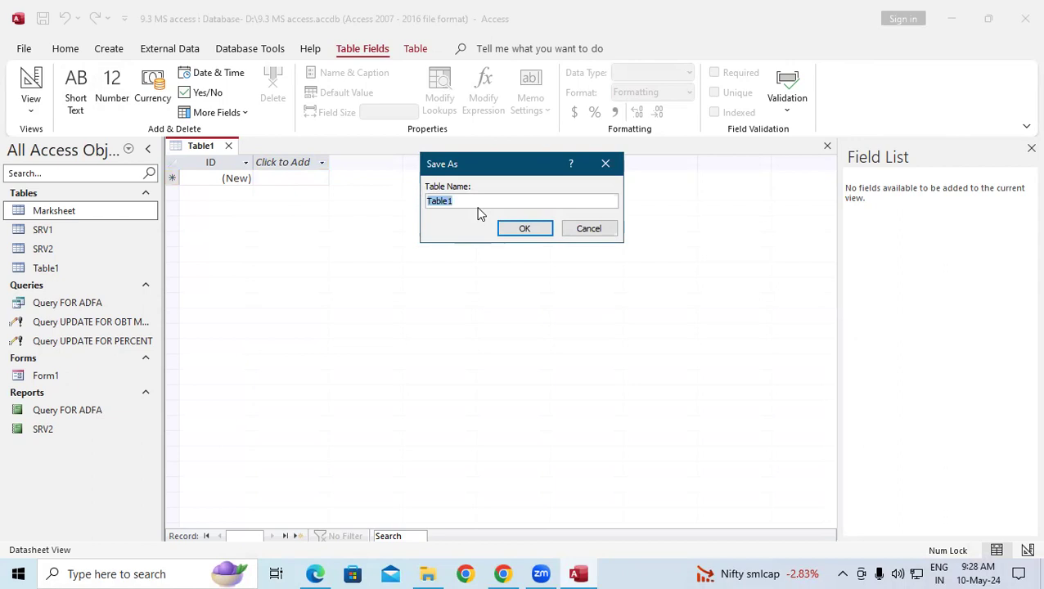
# Name the new table STD DATA in capitals.
pyautogui.write('D')
pyautogui.press('capslock')
pyautogui.write('STD')
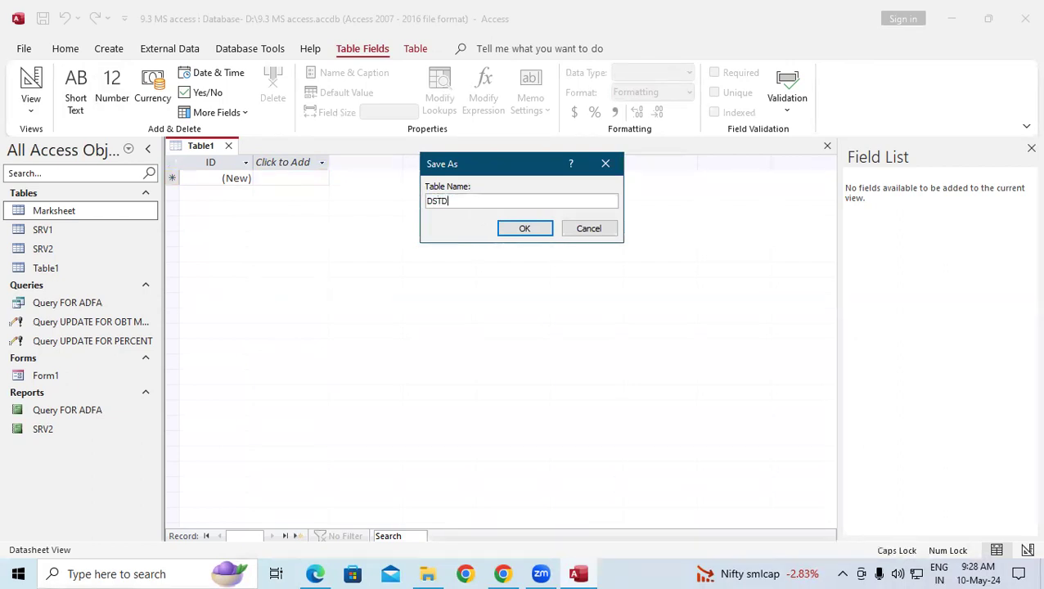
pyautogui.press('BackSpace')
pyautogui.press('BackSpace')
pyautogui.press('BackSpace')
pyautogui.press('BackSpace')
pyautogui.press('BackSpace')
pyautogui.write('STD DATA')
# Define fields ROLL NO as Number and STD NAME, ADDRESS, STATUS as Short Text.
pyautogui.press('Return')
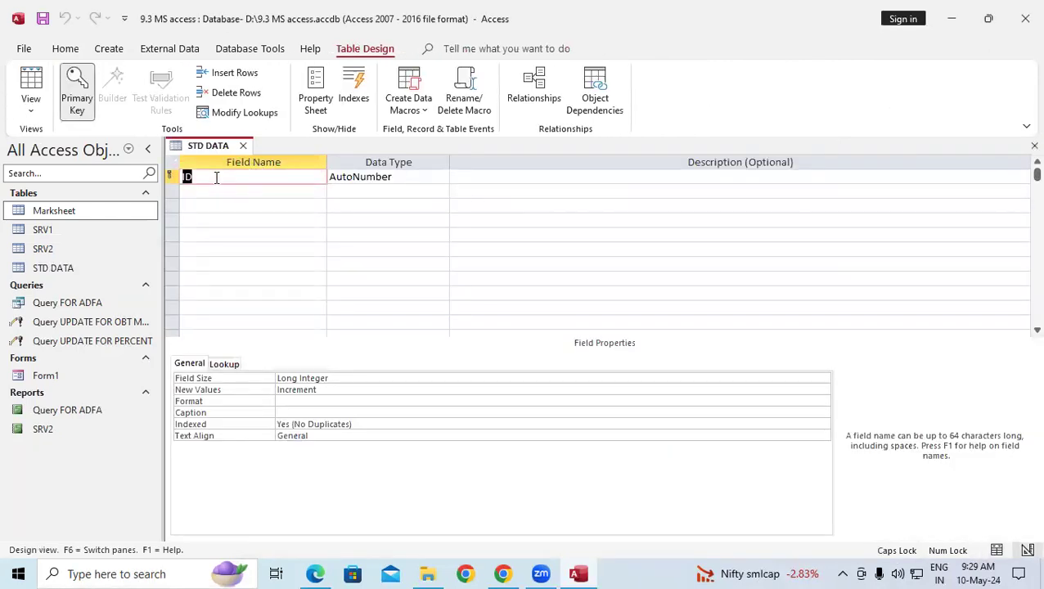
pyautogui.write('ROLL')
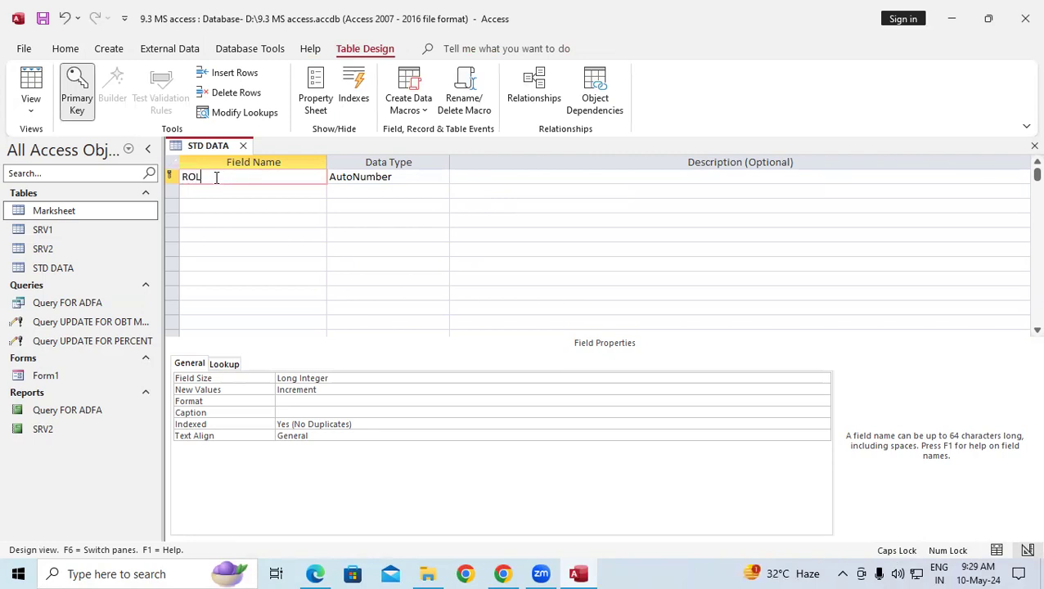
pyautogui.write(' NO')
pyautogui.press('Tab')
pyautogui.write('N')
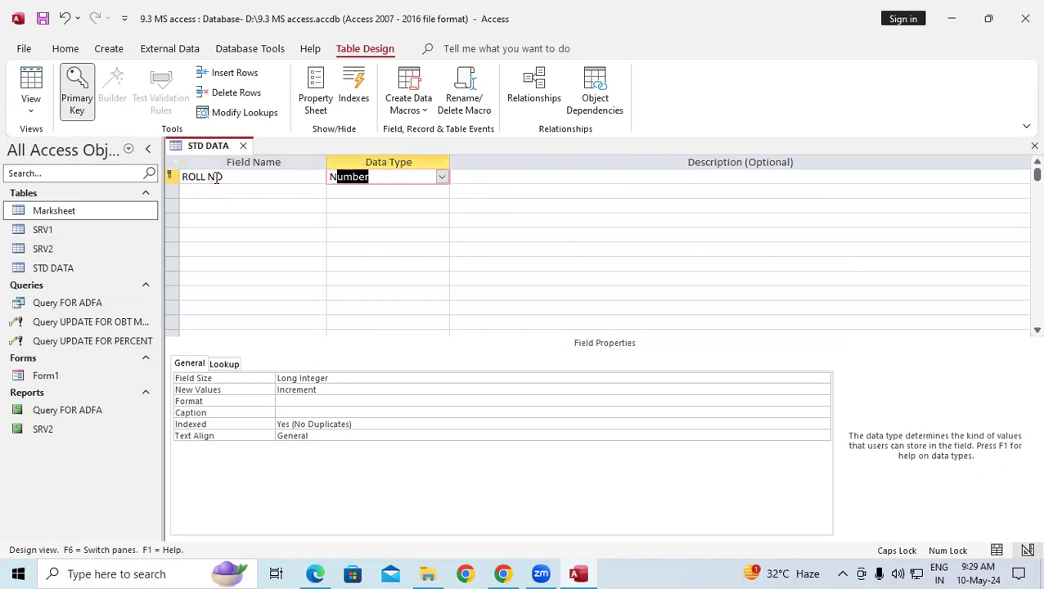
pyautogui.press('Tab')
pyautogui.press('Tab')
pyautogui.write('STD NAME')
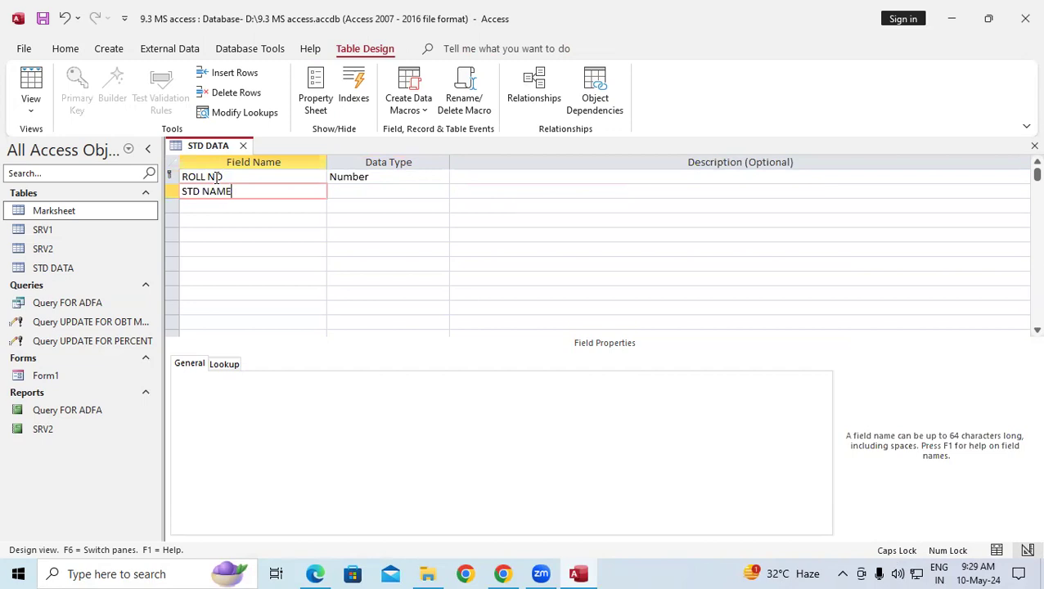
pyautogui.press('Tab')
pyautogui.press('Tab')
pyautogui.press('Tab')
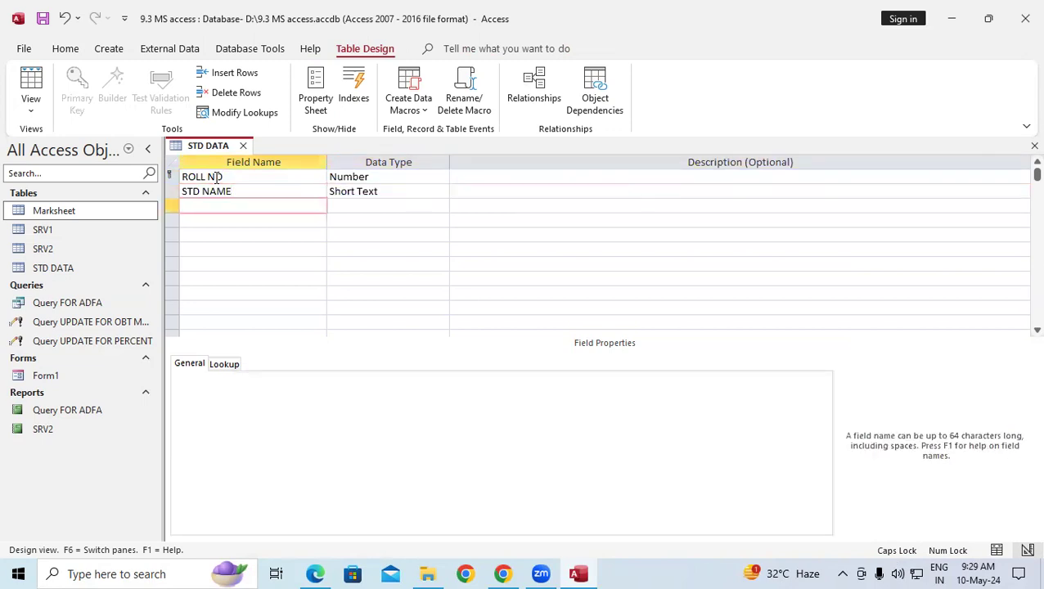
pyautogui.write('ADDRESS')
pyautogui.press('Tab')
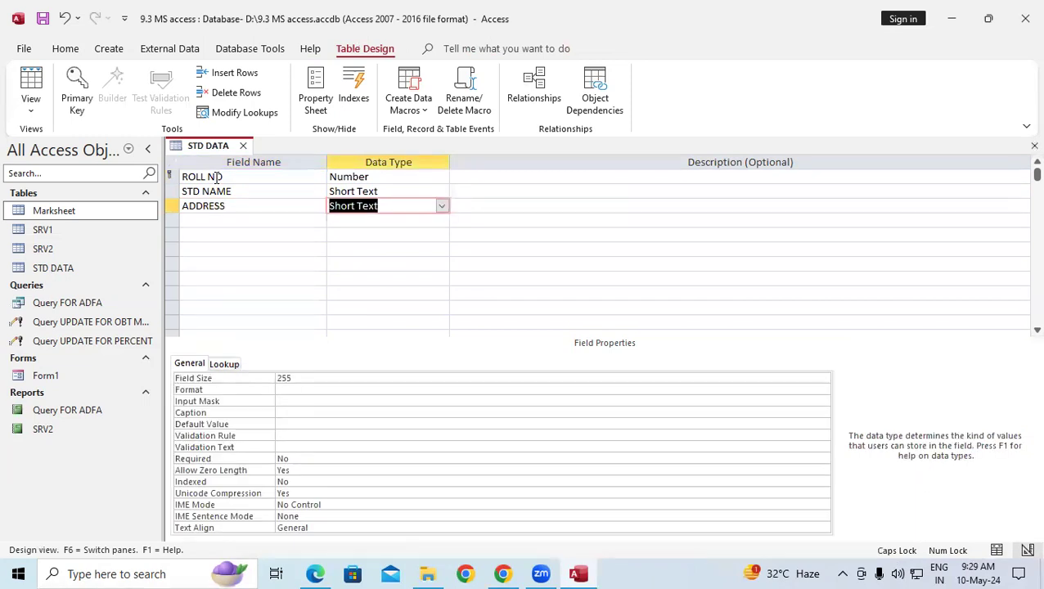
pyautogui.press('Tab')
pyautogui.press('Tab')
pyautogui.write('STA')
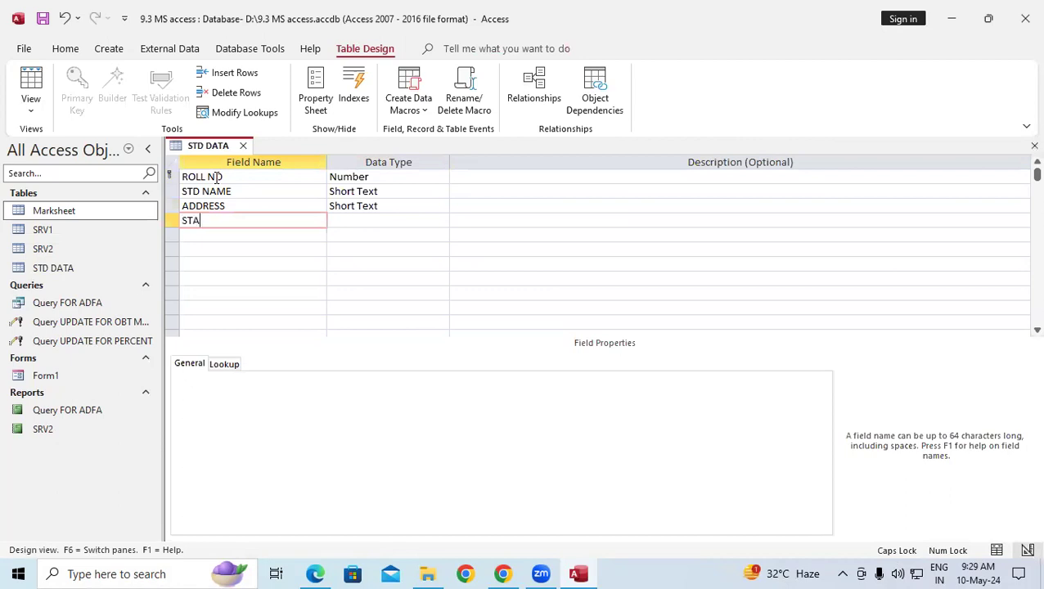
pyautogui.write('TUS')
pyautogui.press('Tab')
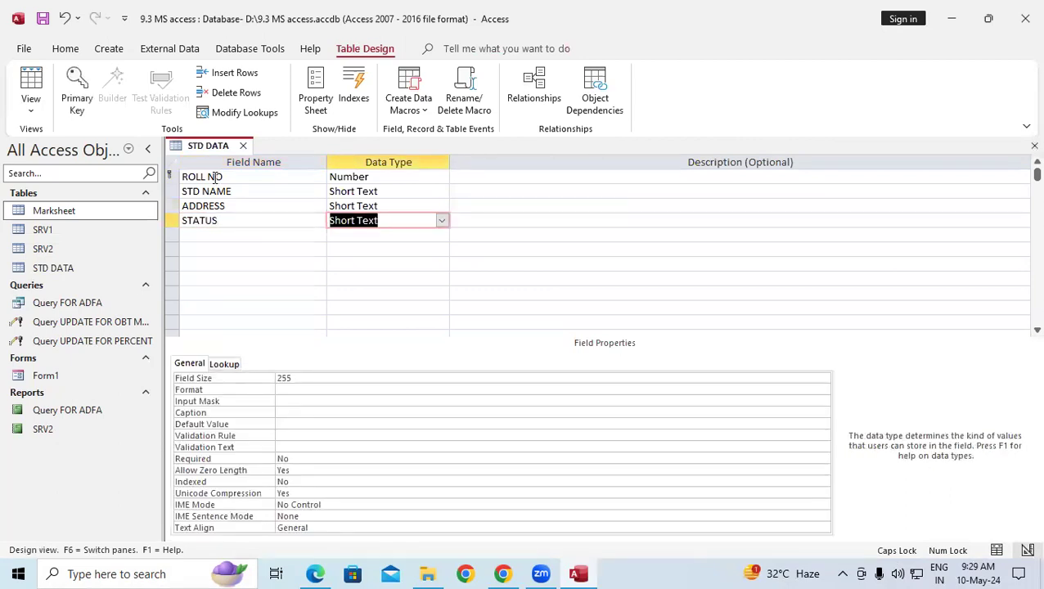
# Save the STD DATA table design.
pyautogui.rightClick(228, 146)
pyautogui.click(234, 153)
pyautogui.click(31, 103)
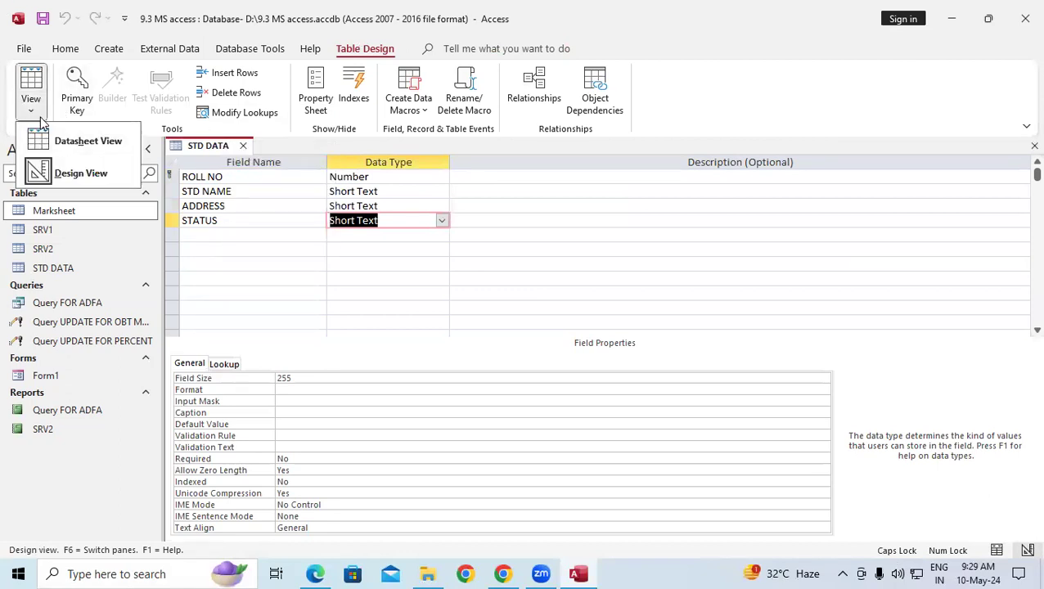
pyautogui.click(65, 145)
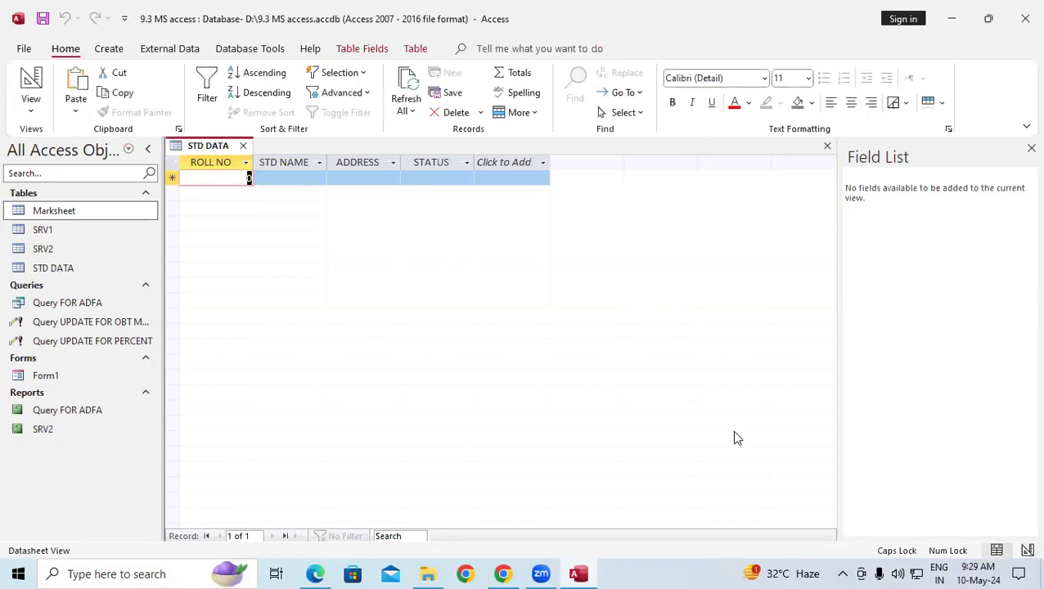
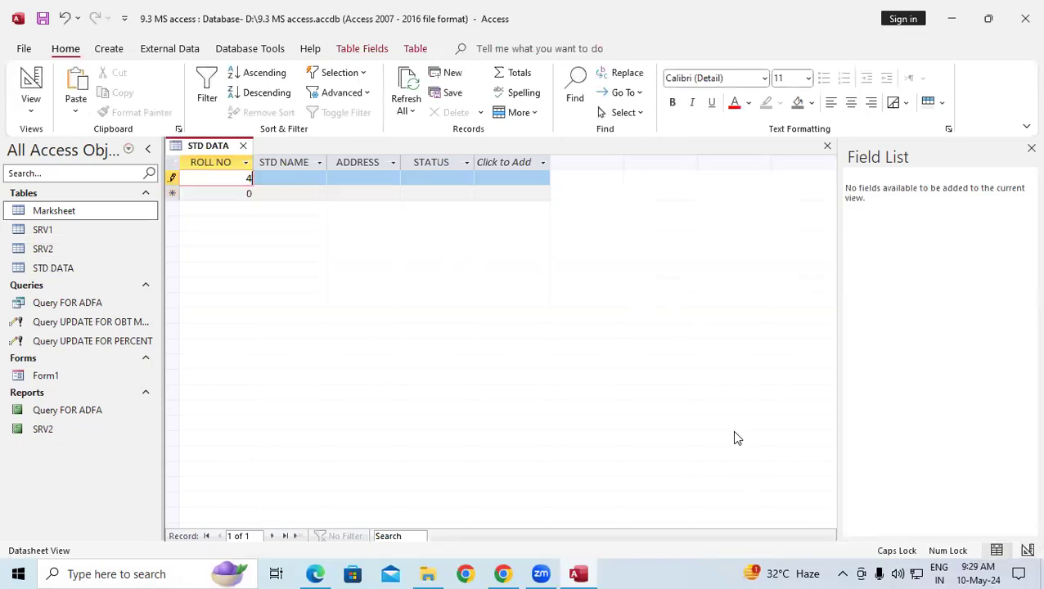
pyautogui.press('Tab')
pyautogui.write('A')
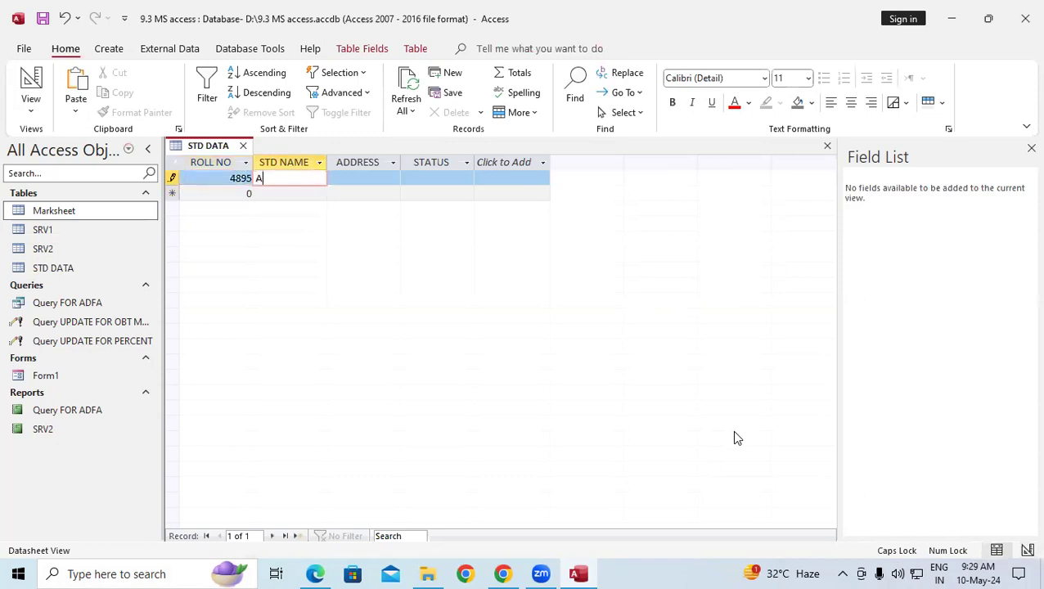
pyautogui.write('DARSH')
pyautogui.press('Tab')
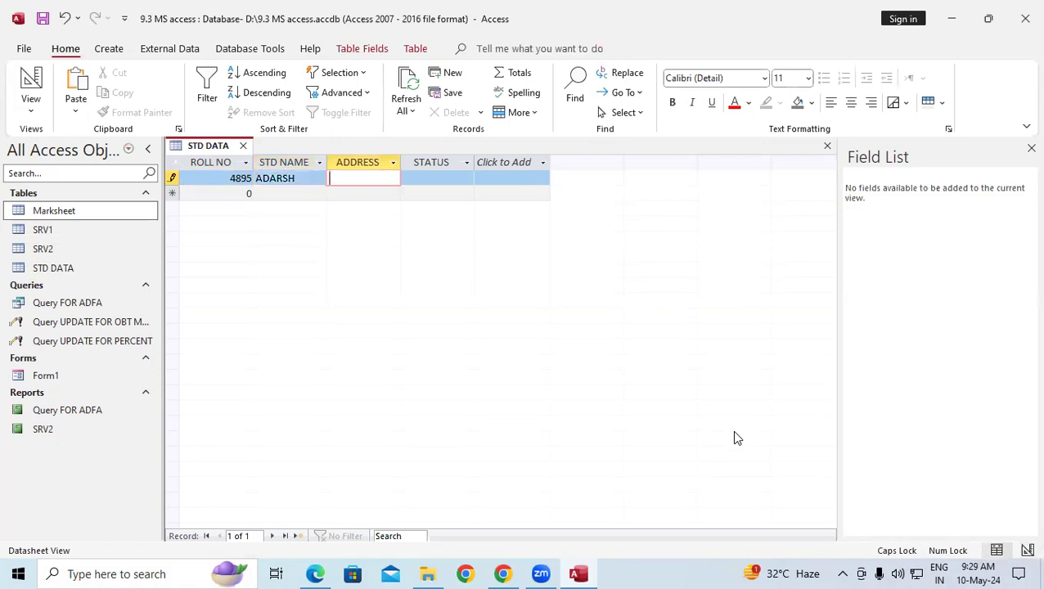
pyautogui.write('PDR')
pyautogui.press('Tab')
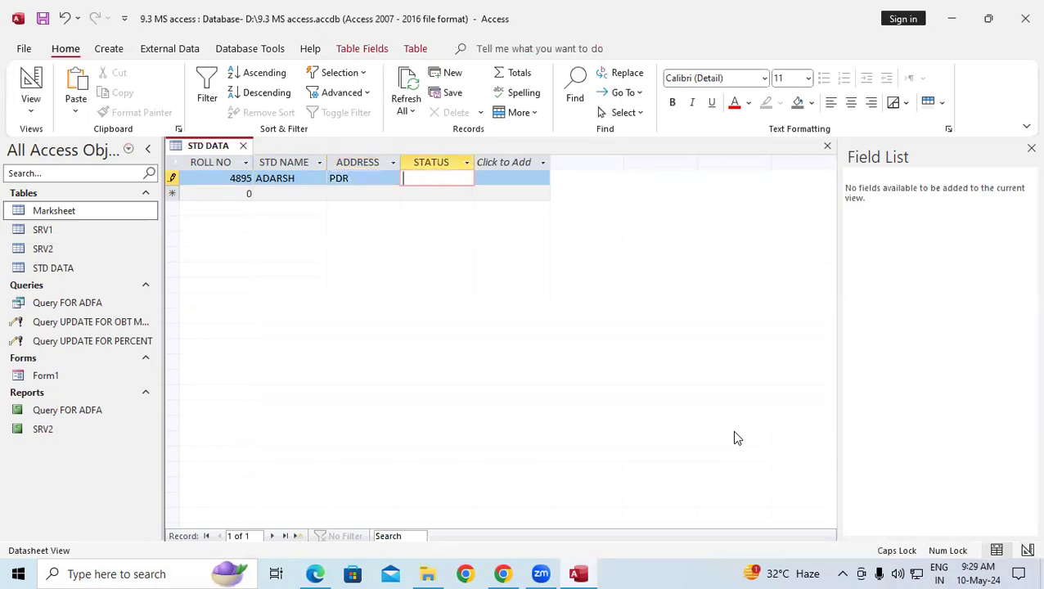
pyautogui.write('FAIL')
pyautogui.press('Tab')
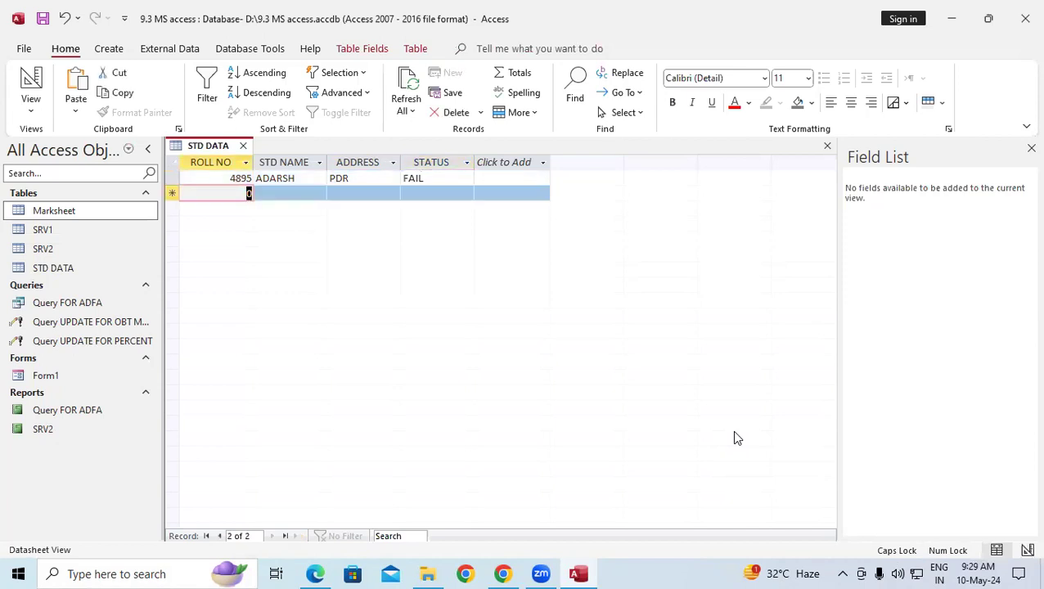
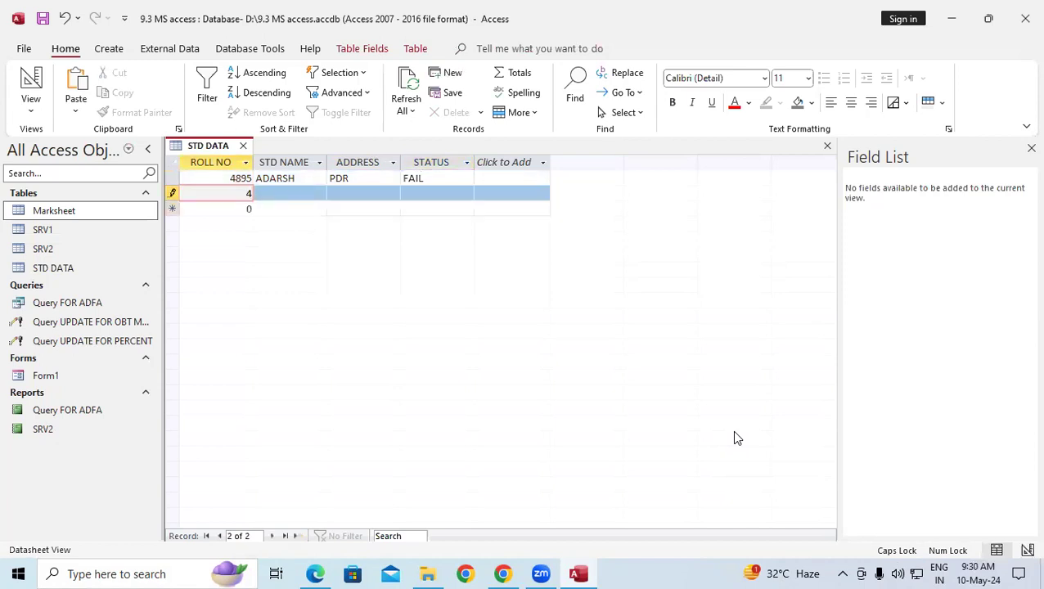
pyautogui.press('Tab')
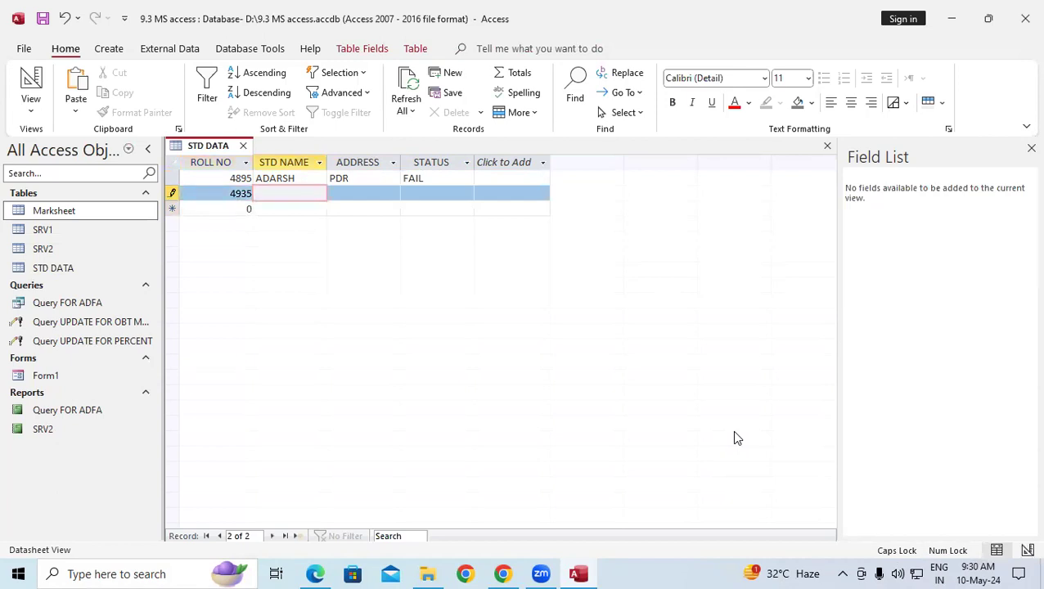
pyautogui.write('MAHES')
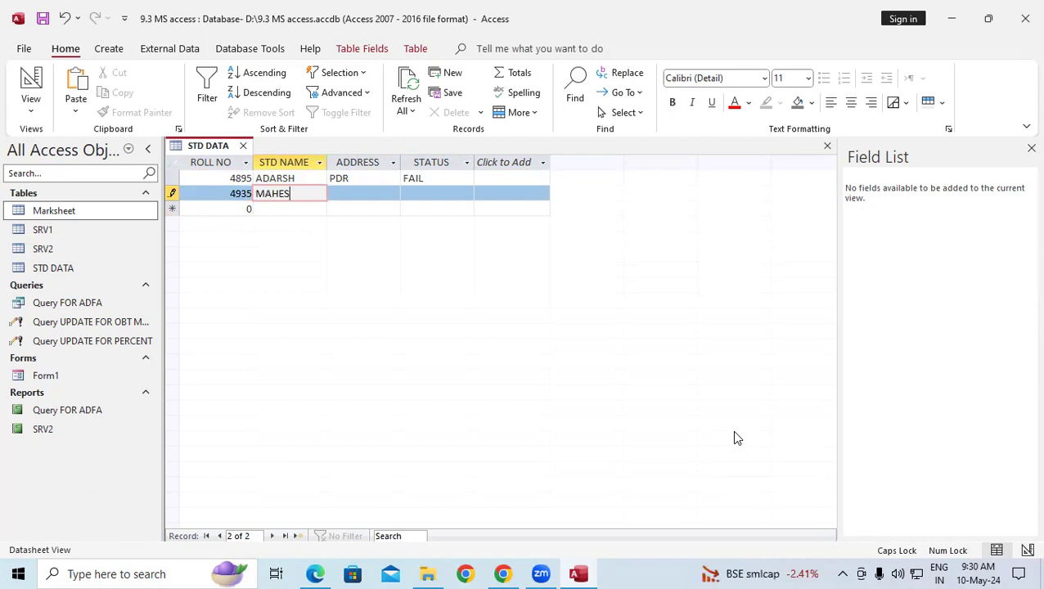
pyautogui.write('HWAR')
pyautogui.press('Tab')
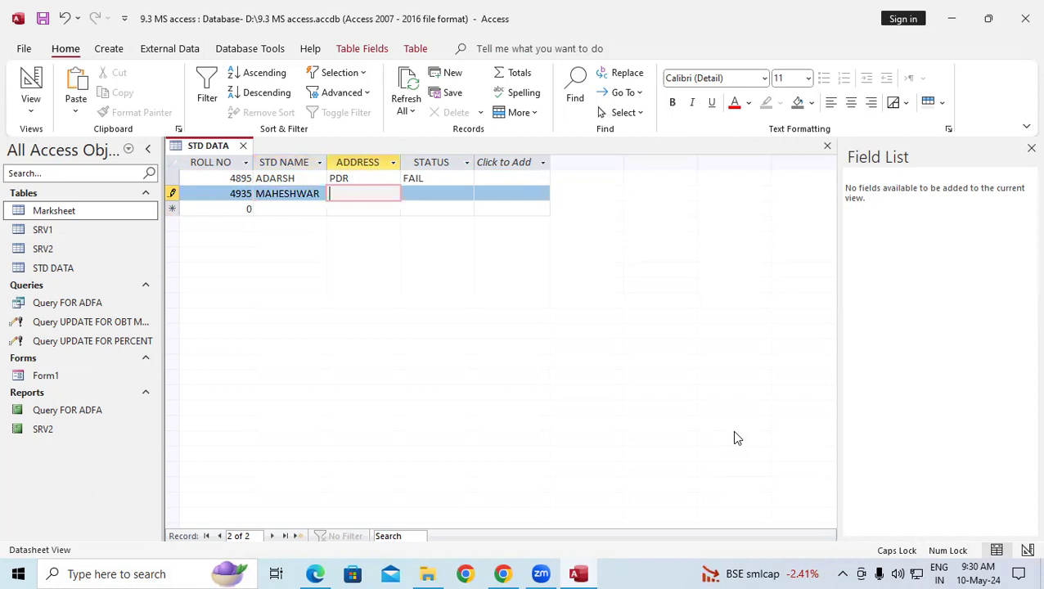
pyautogui.write('DDH')
pyautogui.press('Tab')
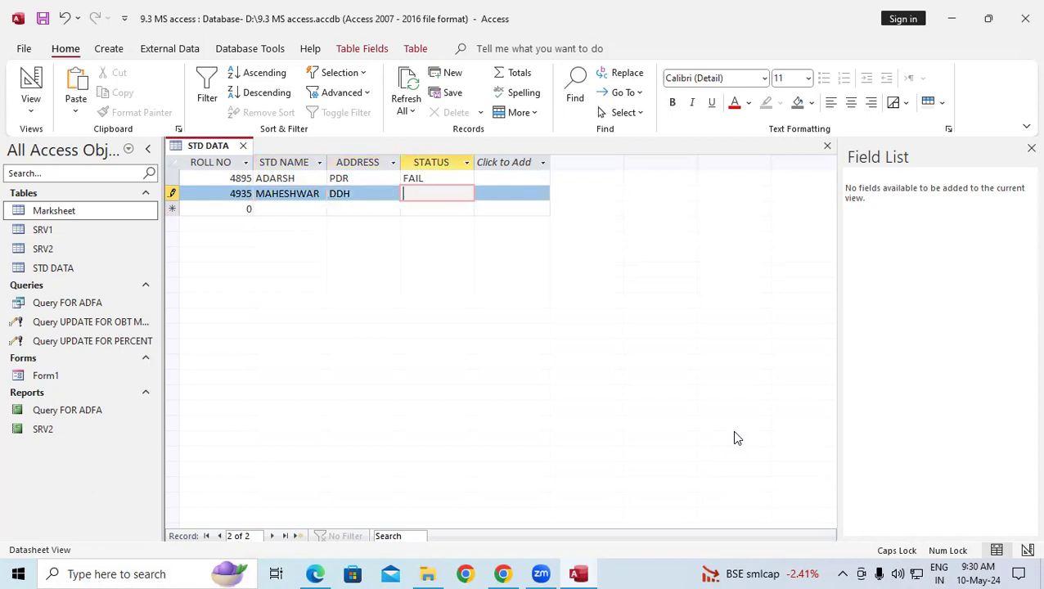
pyautogui.write('PASS')
pyautogui.press('Tab')
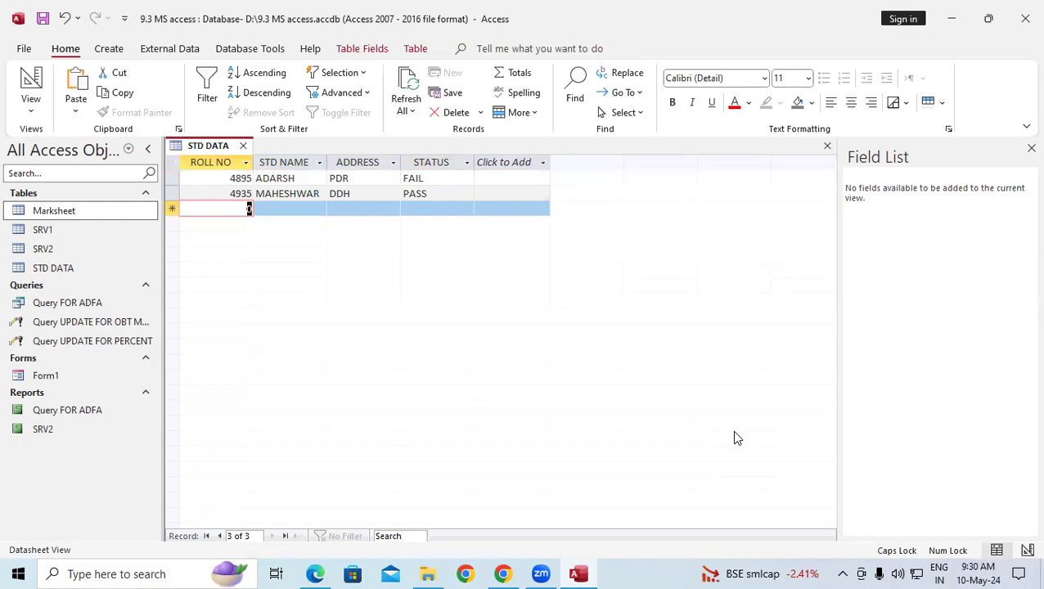
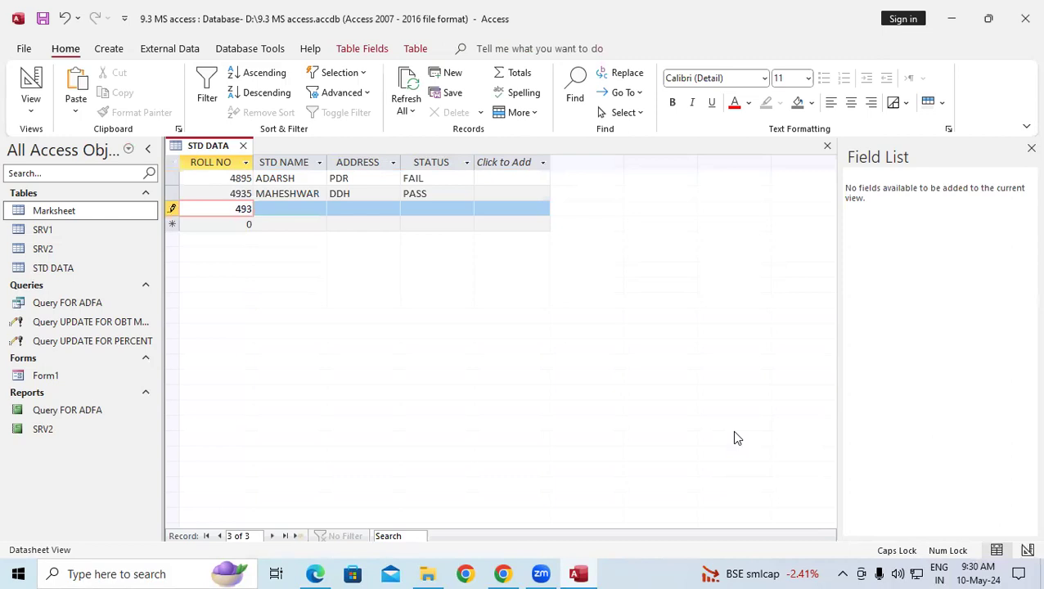
pyautogui.press('Tab')
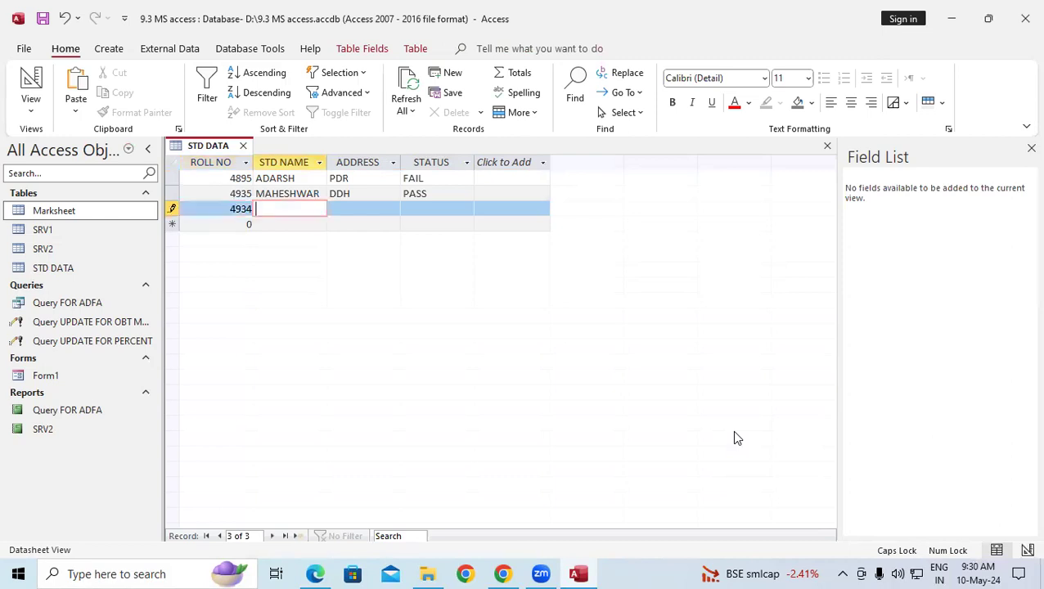
pyautogui.write('MUKESH')
pyautogui.press('Tab')
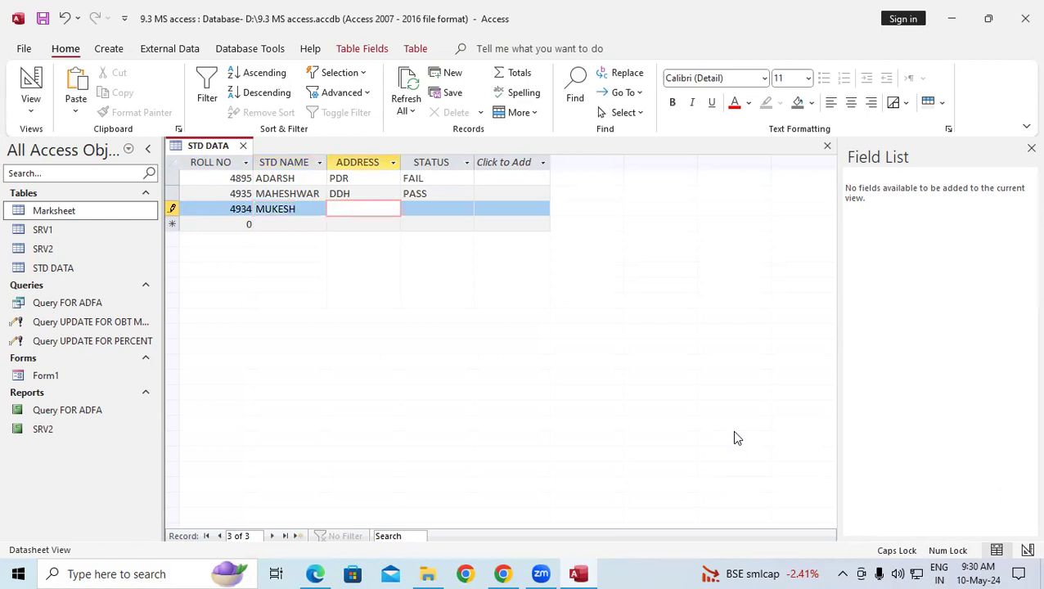
pyautogui.write('DDH')
pyautogui.press('Tab')
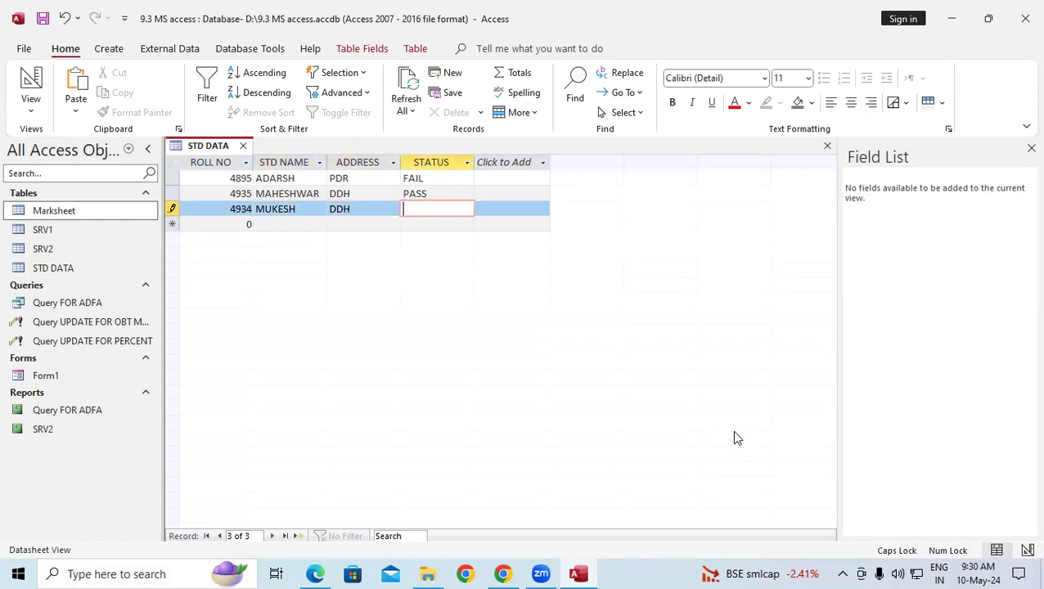
pyautogui.write('PASS')
pyautogui.press('Tab')
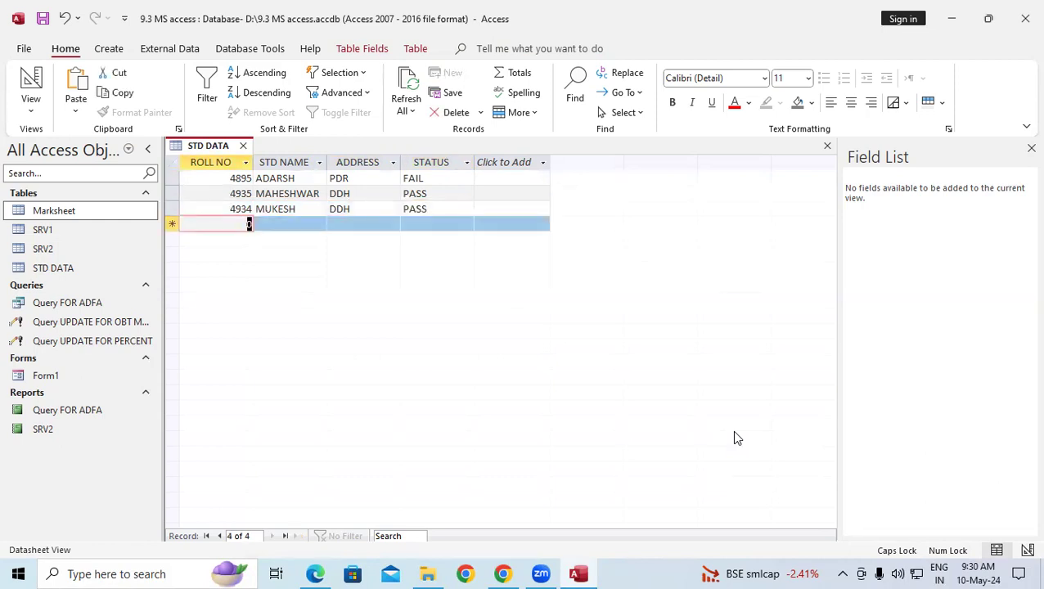
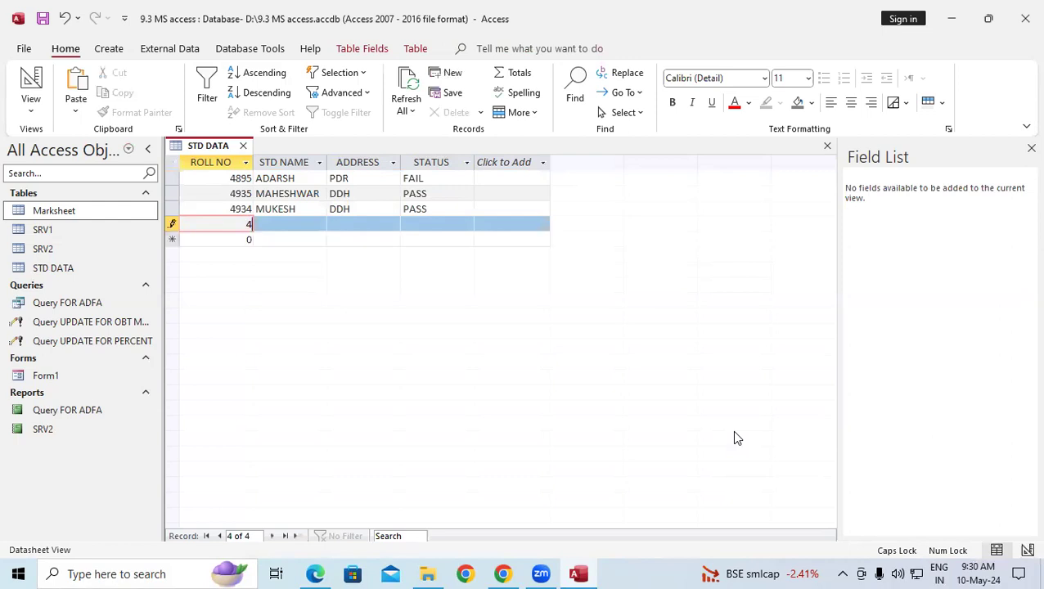
pyautogui.press('Tab')
pyautogui.write('HAS')
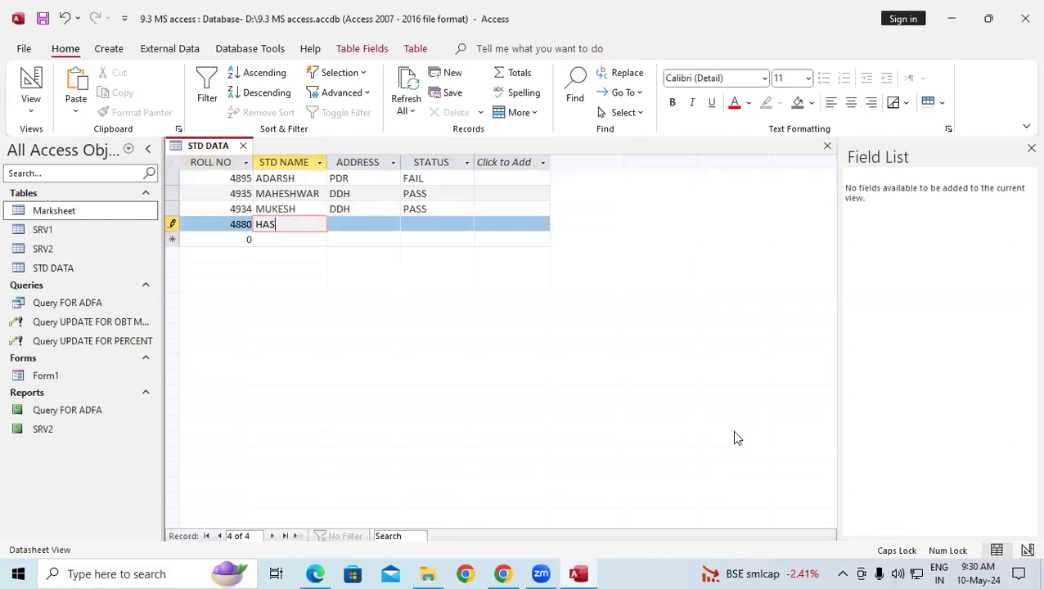
pyautogui.write('NAIN')
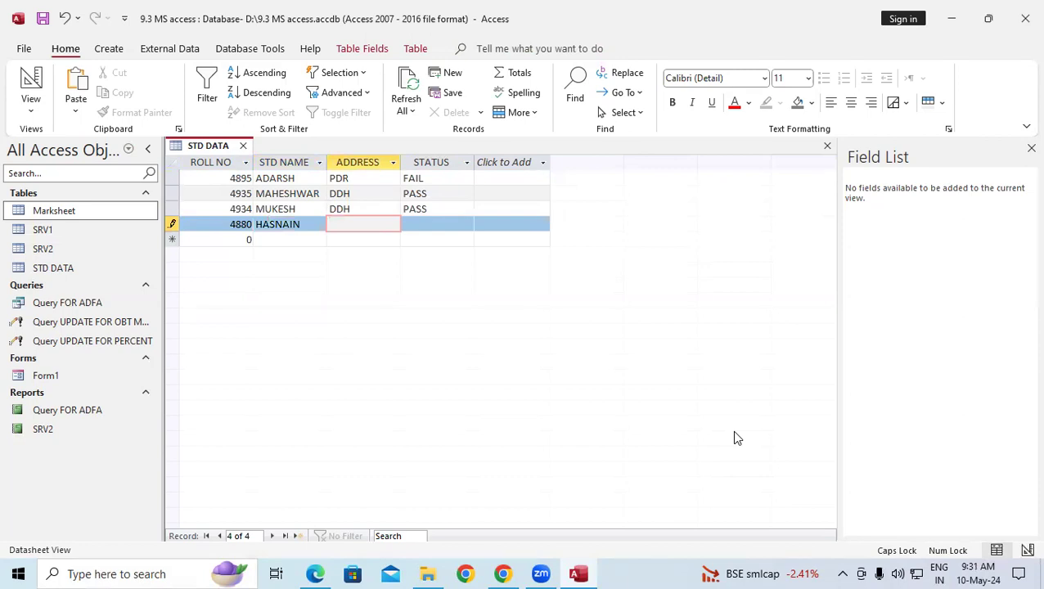
pyautogui.write('BBZ')
pyautogui.press('Tab')
pyautogui.press('Down')
pyautogui.write('F')
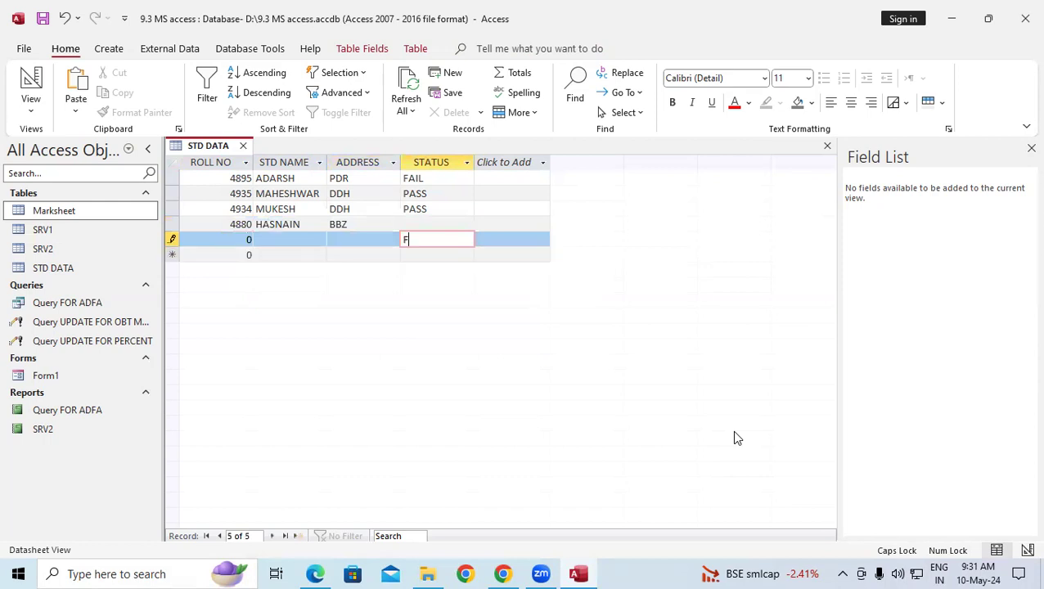
pyautogui.click(416, 225)
pyautogui.write('FAIL')
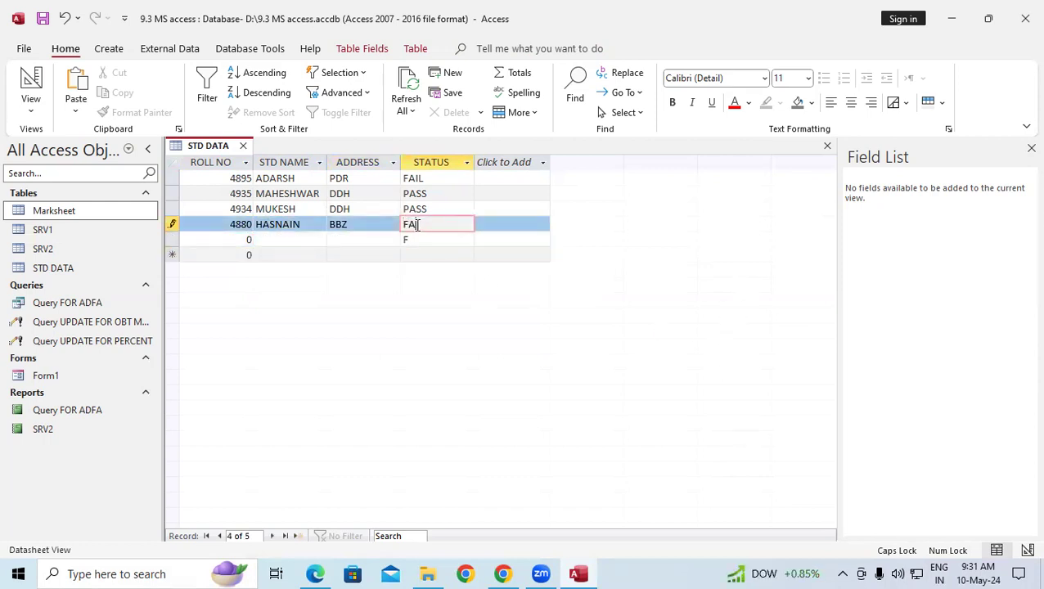
pyautogui.press('Down')
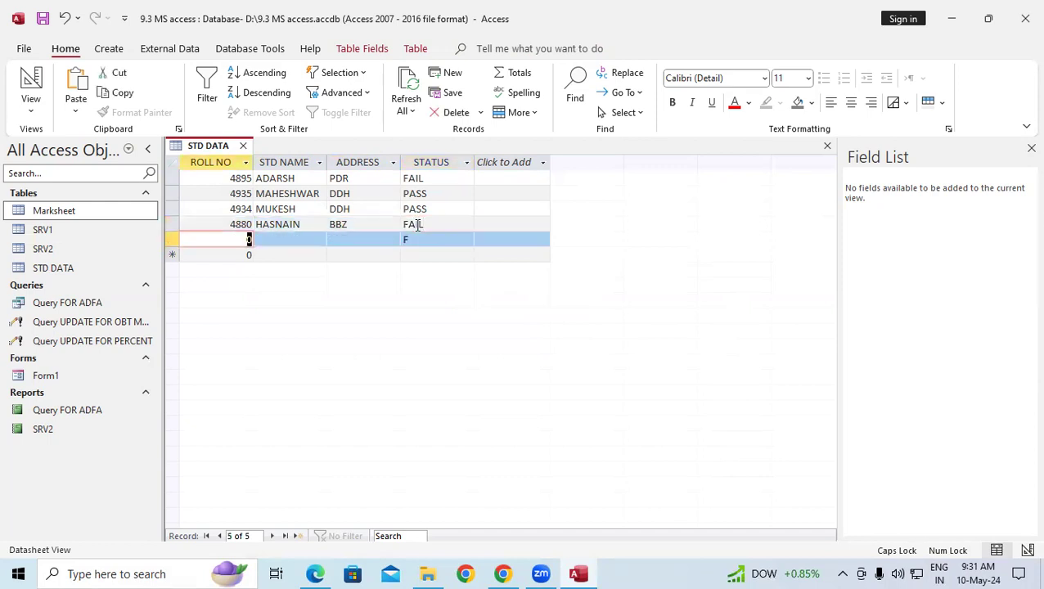
pyautogui.press('Down')
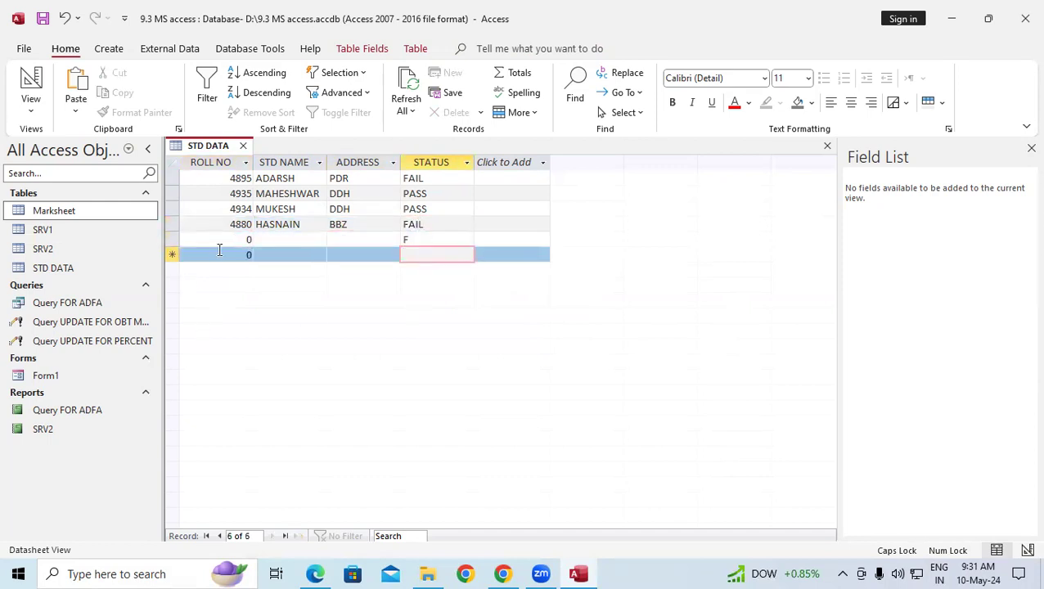
pyautogui.click(231, 238)
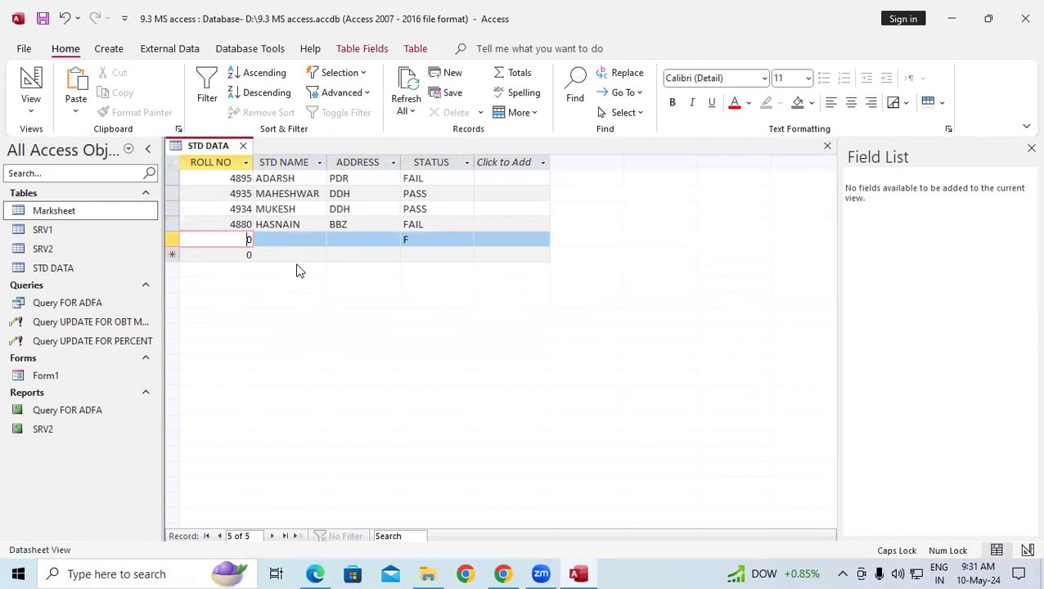
pyautogui.press('BackSpace')
pyautogui.press('Tab')
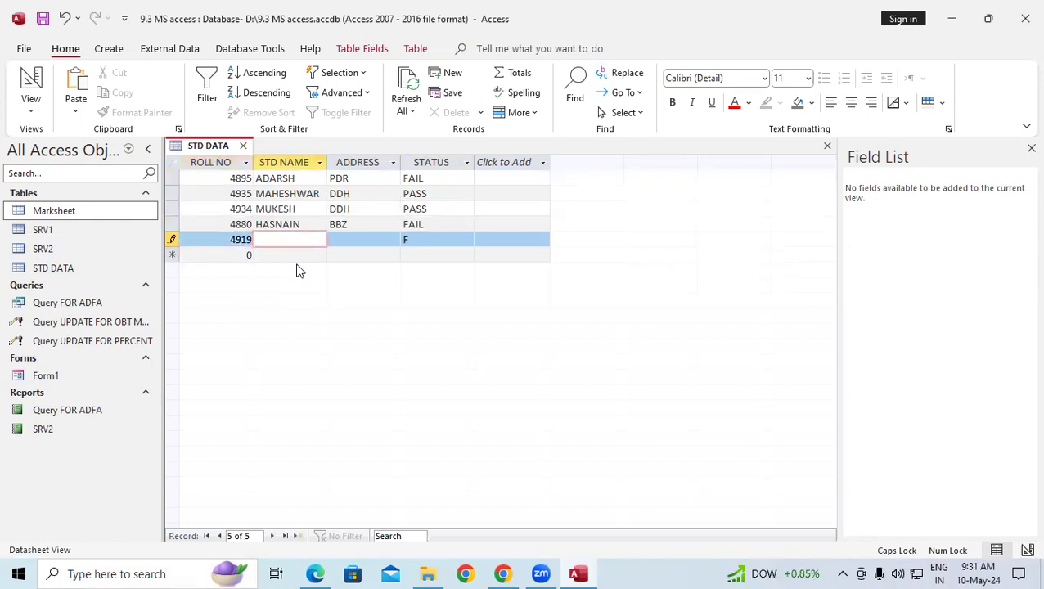
pyautogui.write('MITHILESH')
pyautogui.press('Tab')
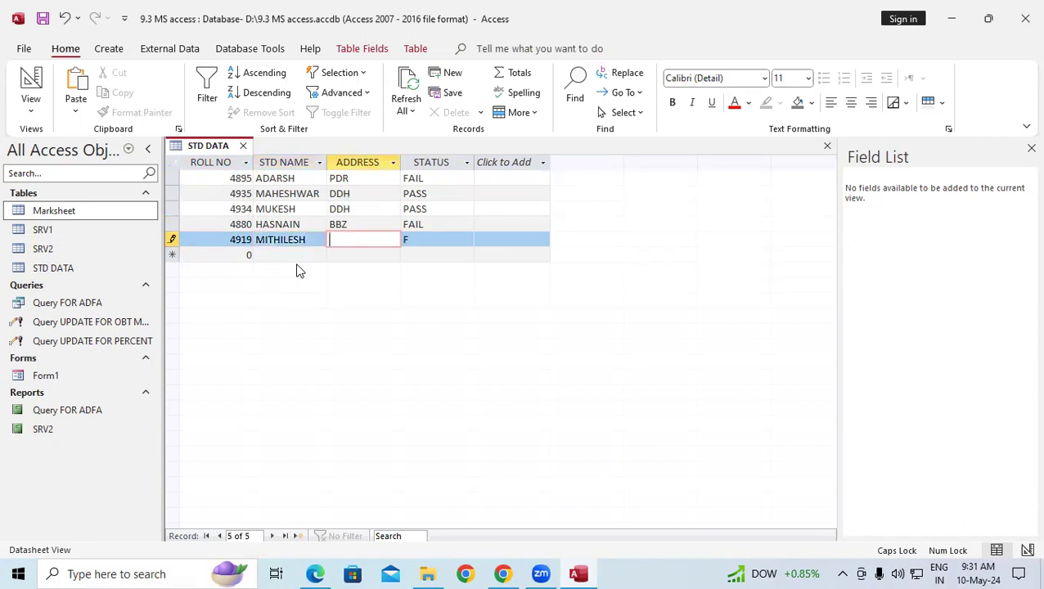
pyautogui.write('PDR')
pyautogui.press('Tab')
pyautogui.write('FAIL')
pyautogui.press('Tab')
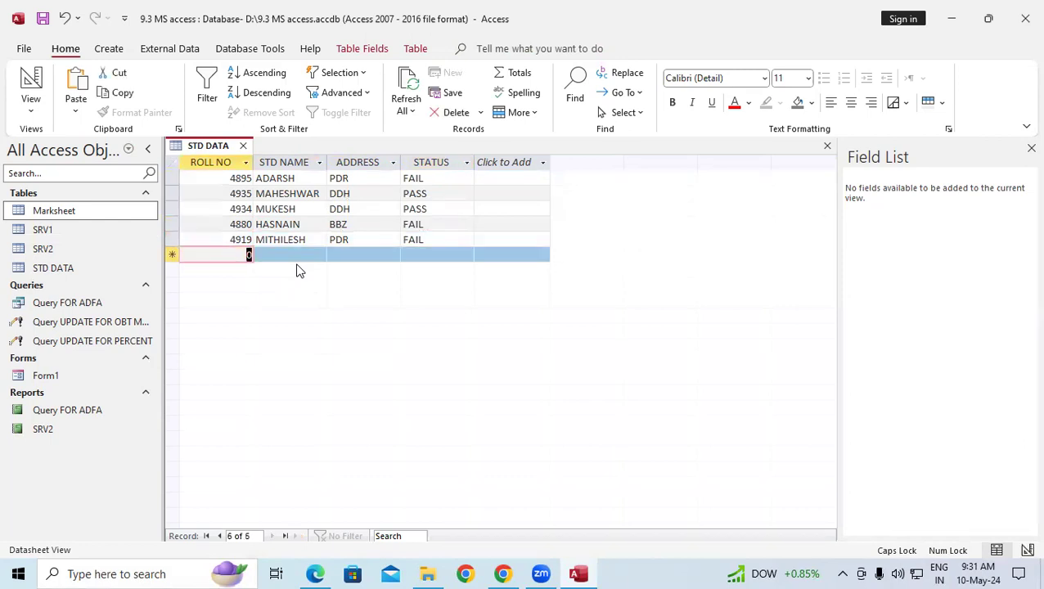
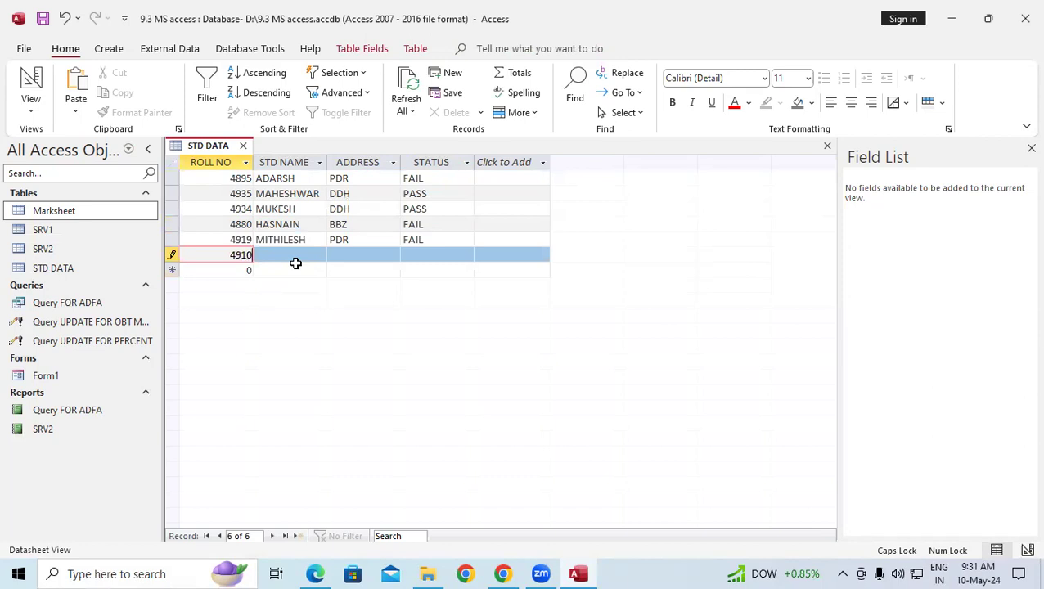
pyautogui.press('Tab')
pyautogui.write('VISHAL')
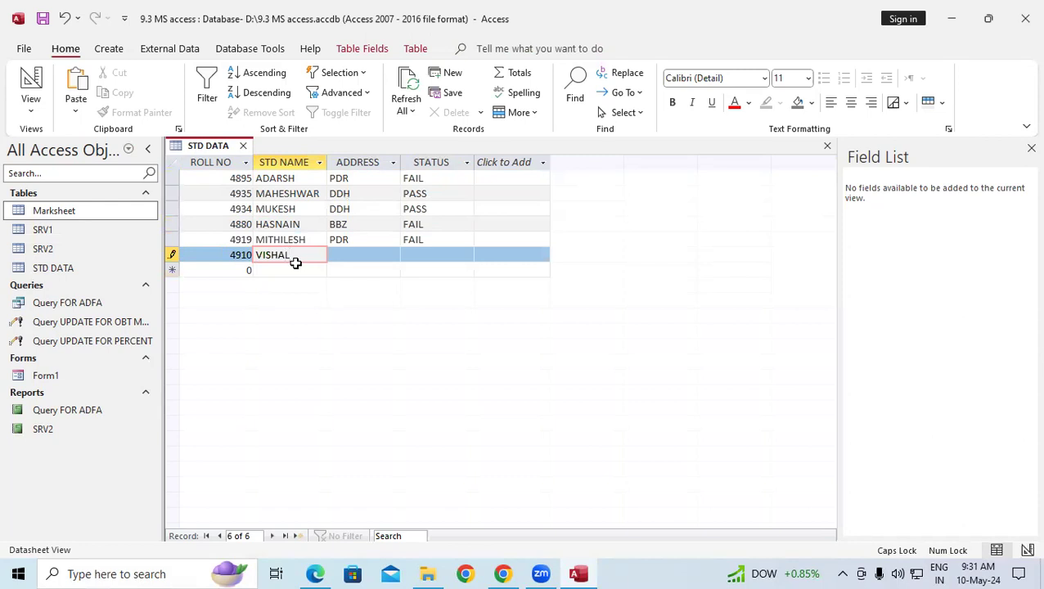
pyautogui.press('Tab')
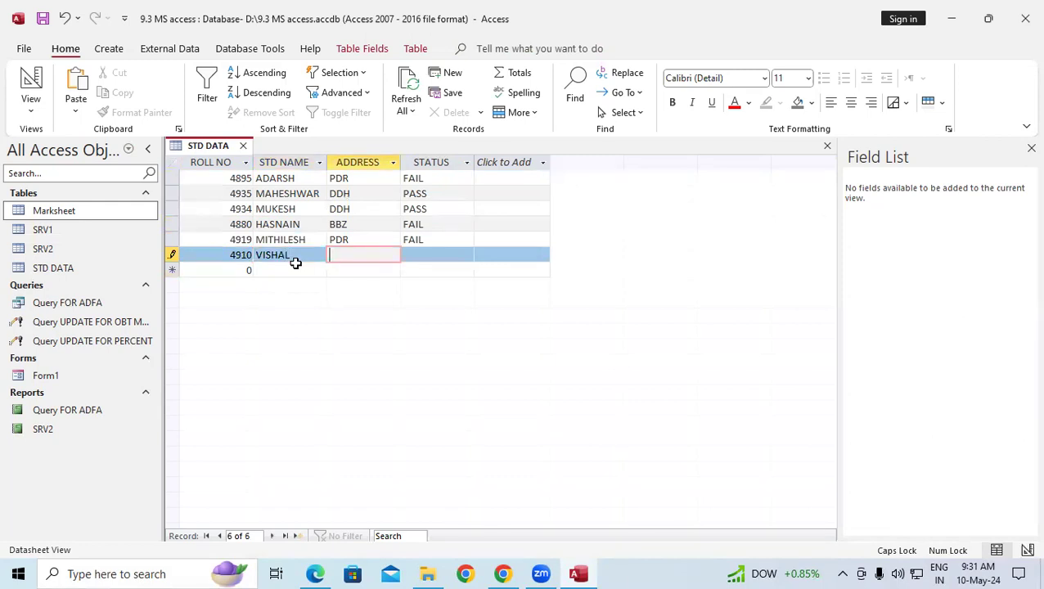
pyautogui.write('SBZ')
pyautogui.press('Tab')
pyautogui.write('PASS')
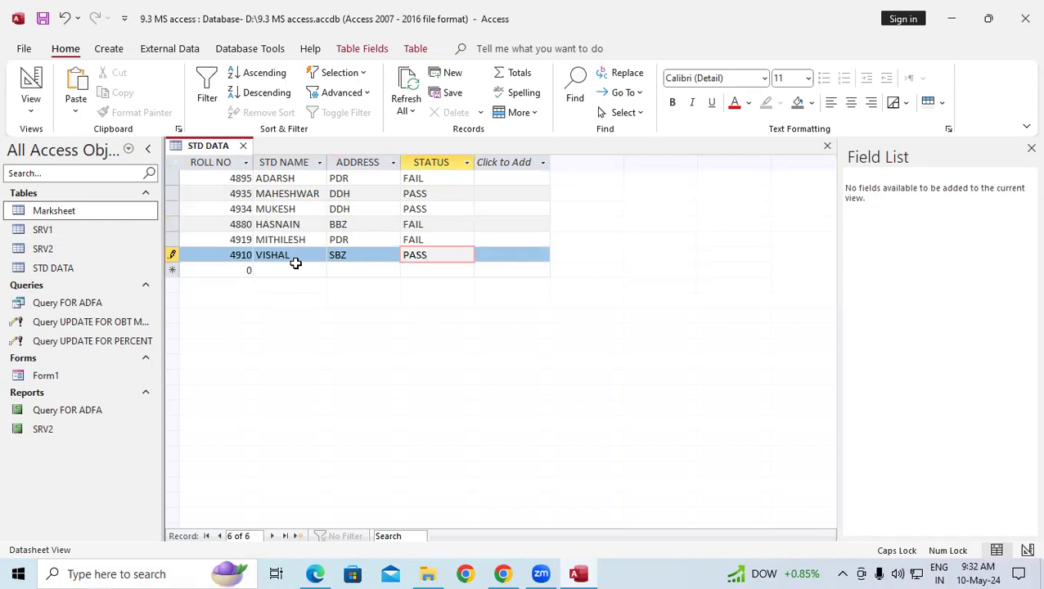
pyautogui.press('Tab')
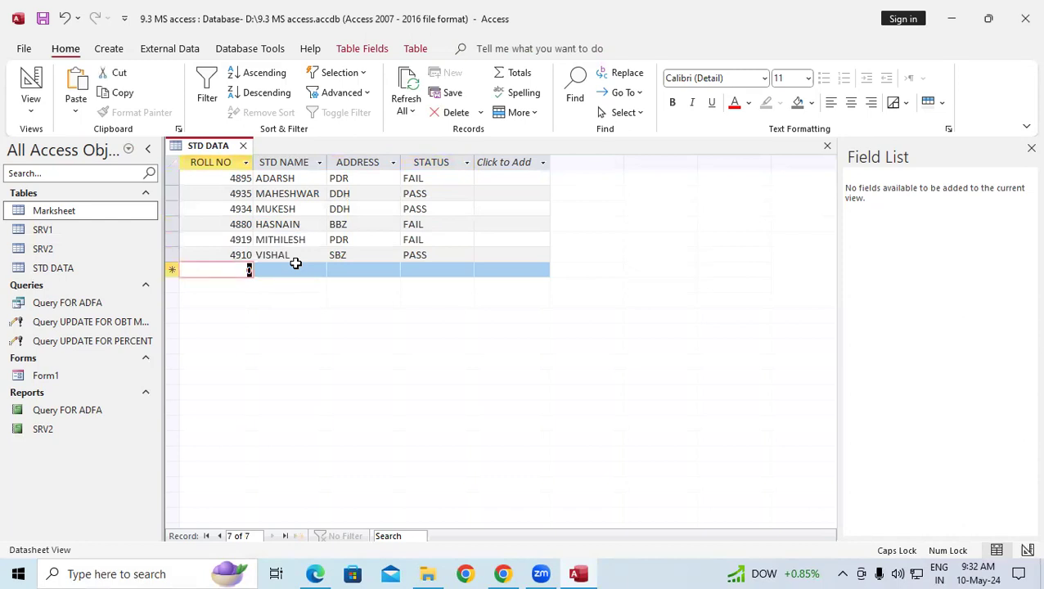
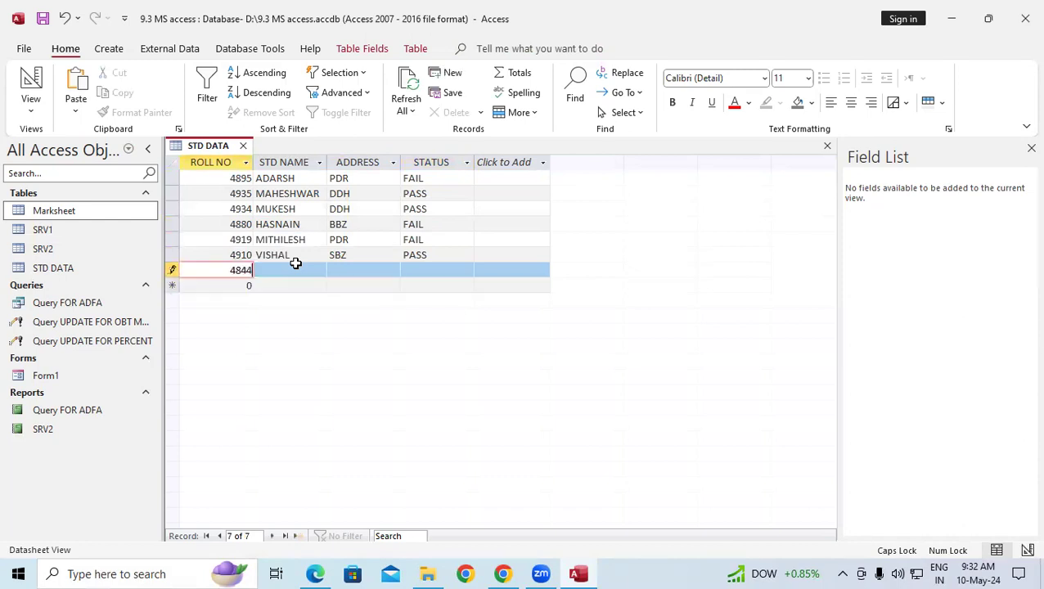
pyautogui.press('Tab')
pyautogui.write('D')
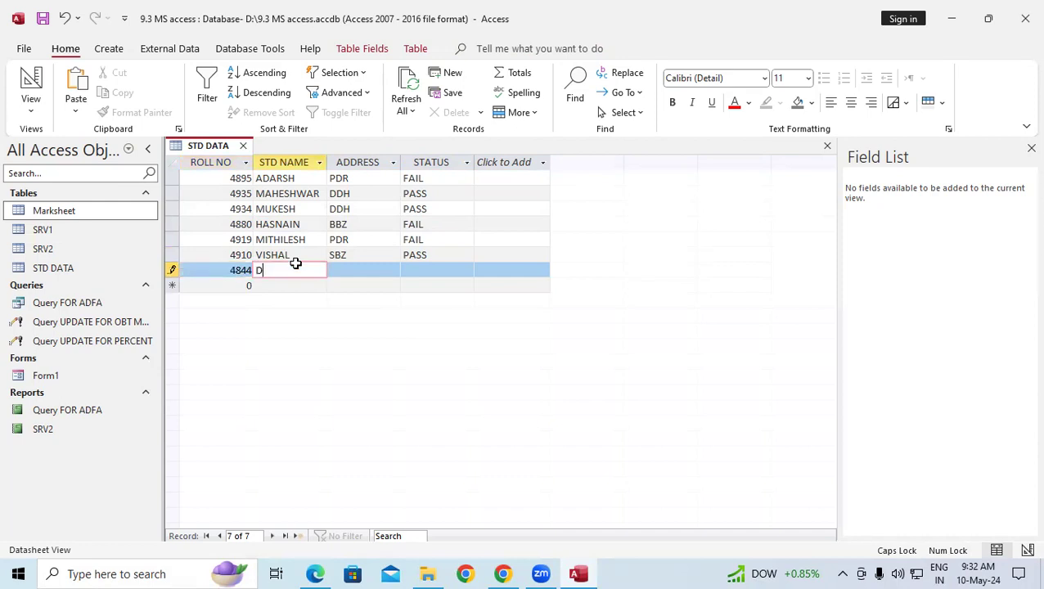
pyautogui.write('ILIP')
pyautogui.press('Tab')
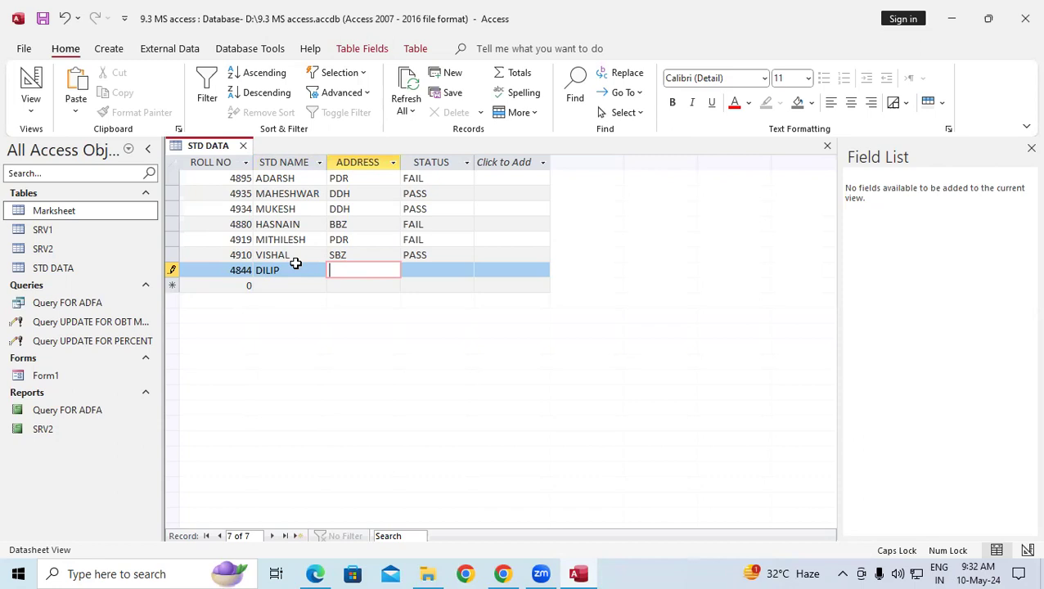
pyautogui.write('PP')
pyautogui.press('Tab')
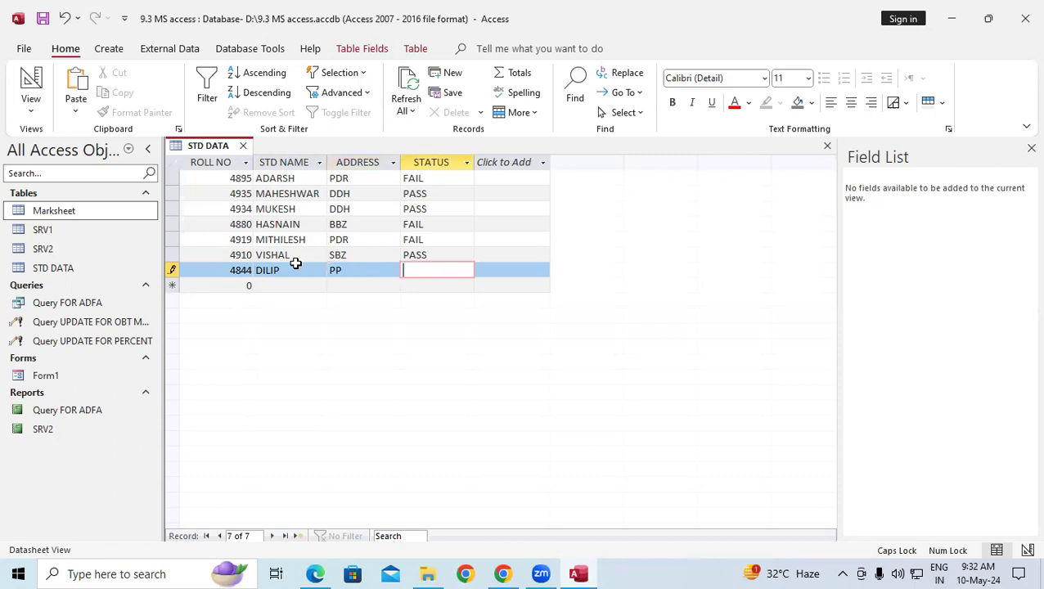
pyautogui.write('PASS')
pyautogui.press('Tab')
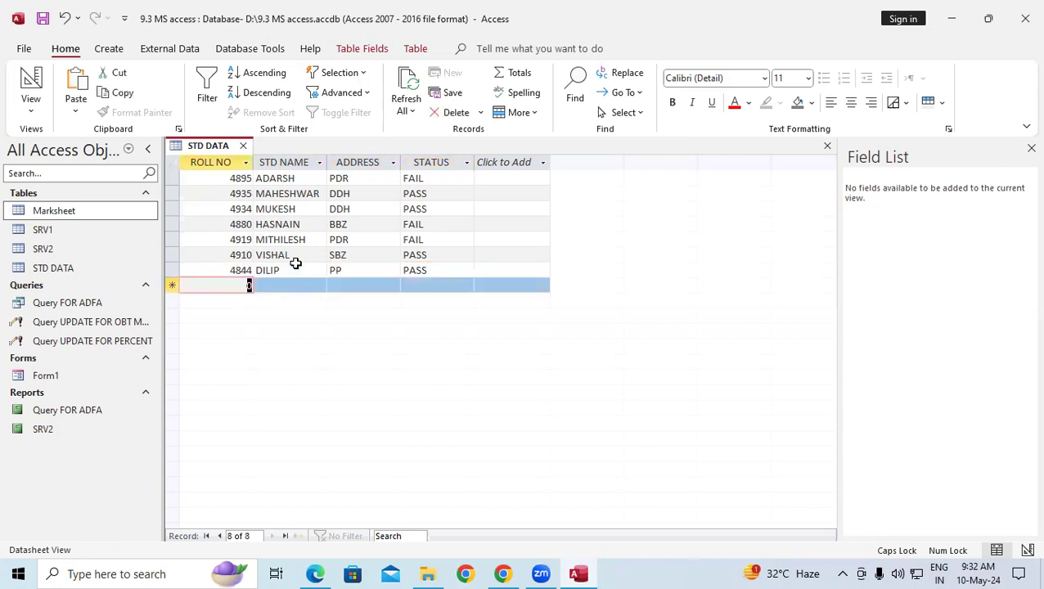
# Add student SONI with address SSW and status FAIL.
pyautogui.press('Tab')
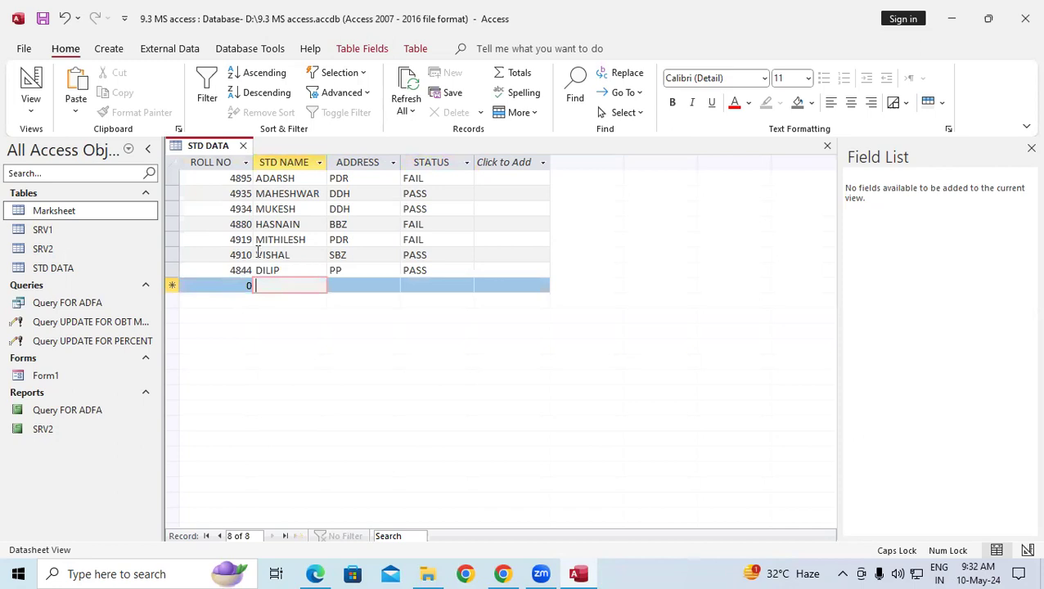
pyautogui.click(243, 284)
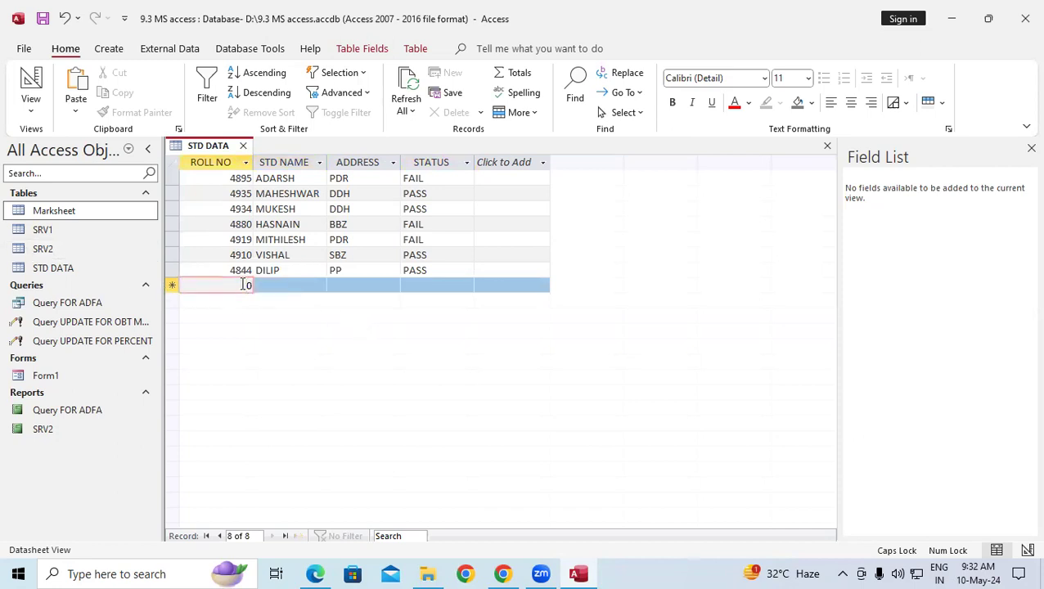
pyautogui.write('4')
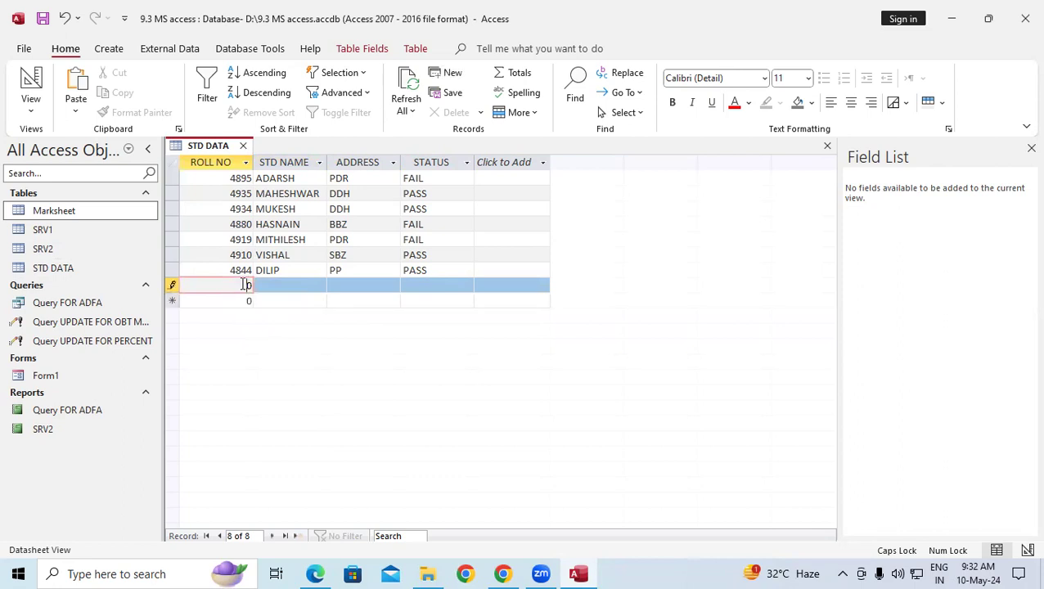
pyautogui.press('BackSpace')
pyautogui.press('Tab')
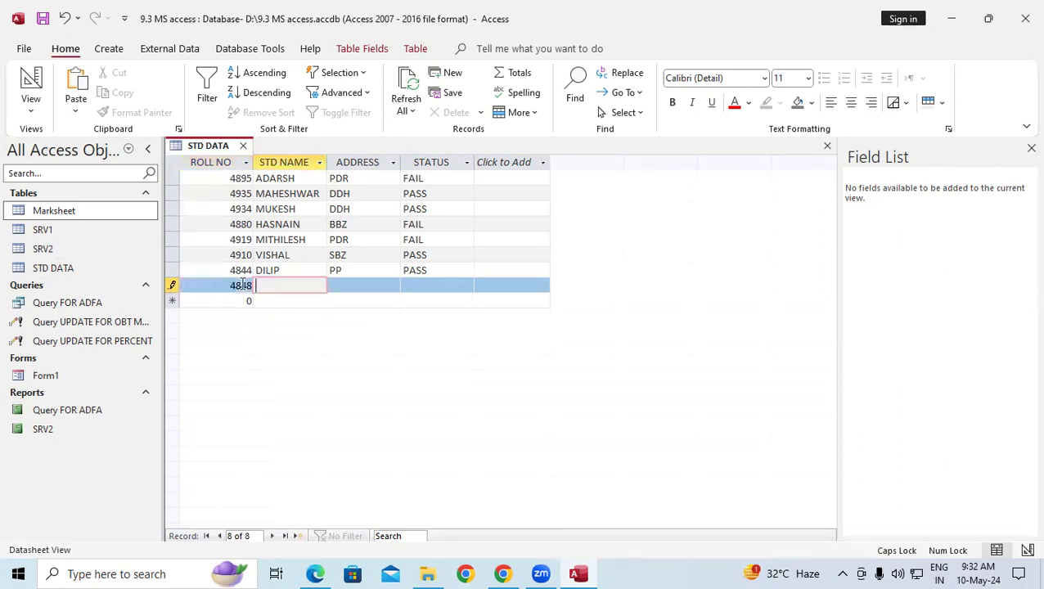
pyautogui.write('SONI')
pyautogui.press('Tab')
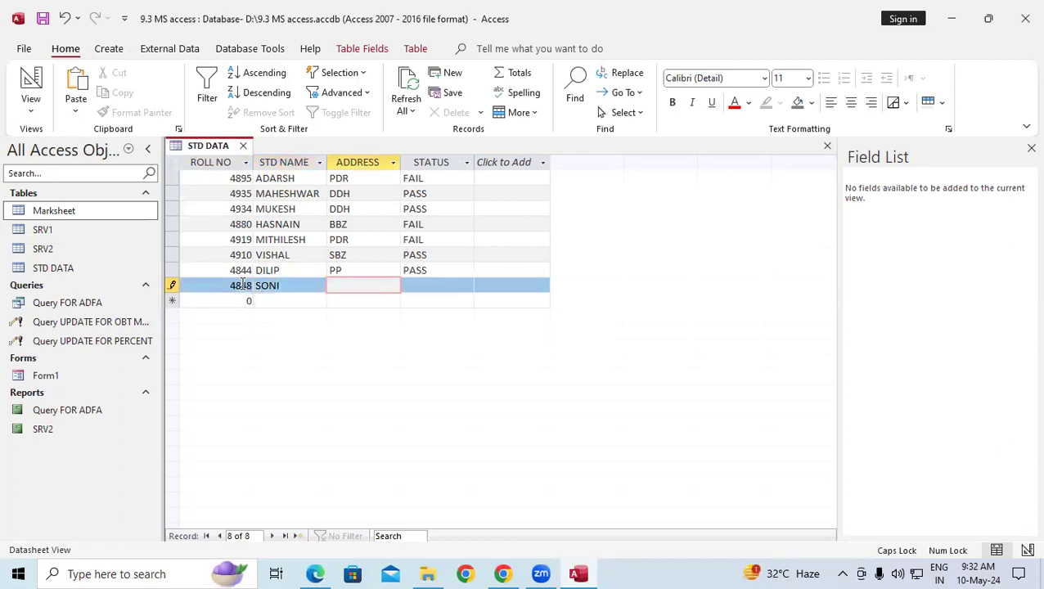
pyautogui.write('SSW')
pyautogui.press('Tab')
pyautogui.write('FAIL')
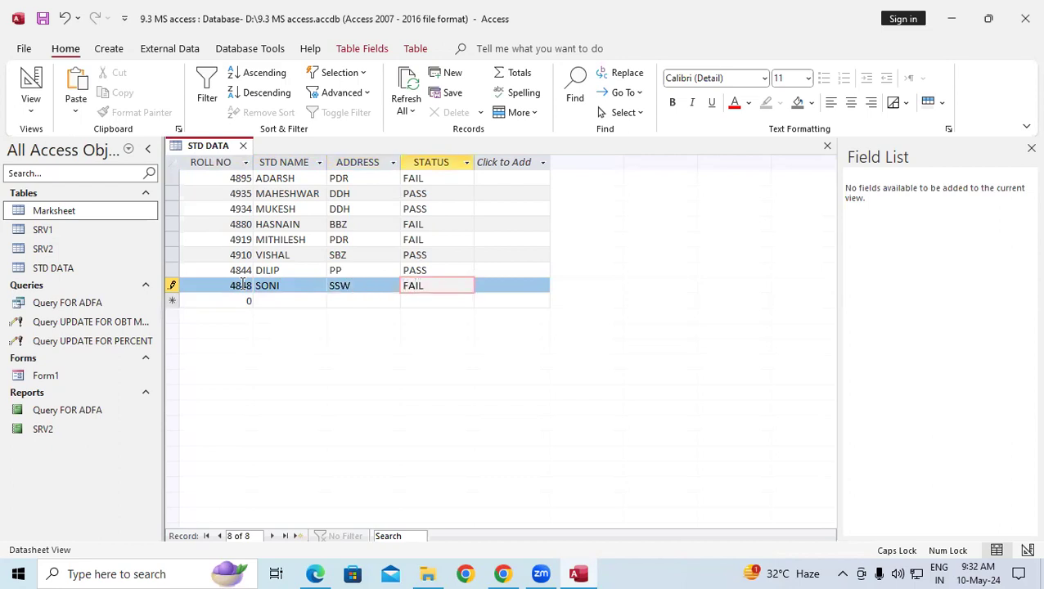
pyautogui.press('Tab')
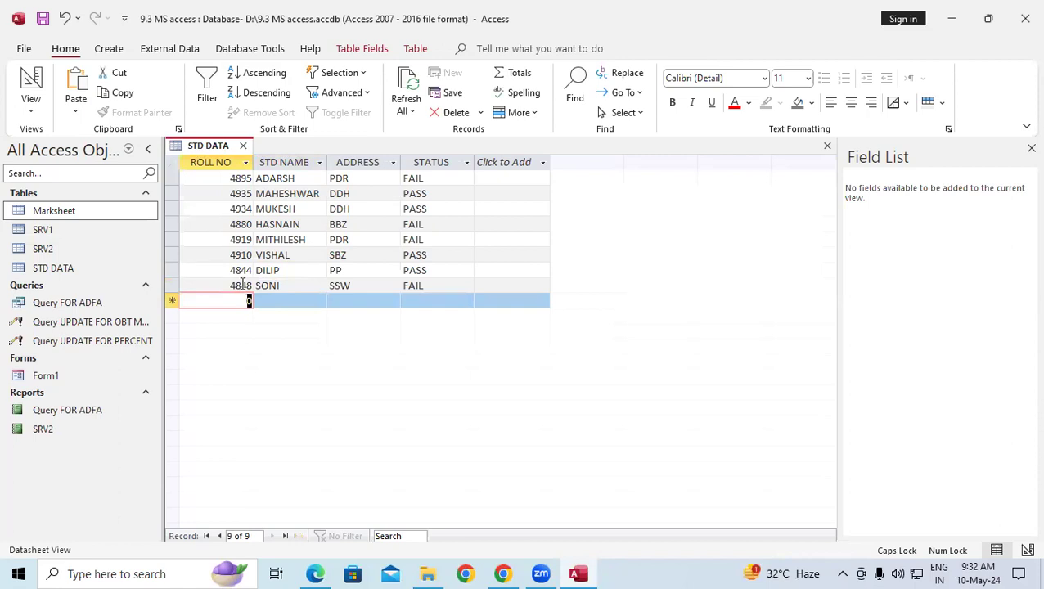
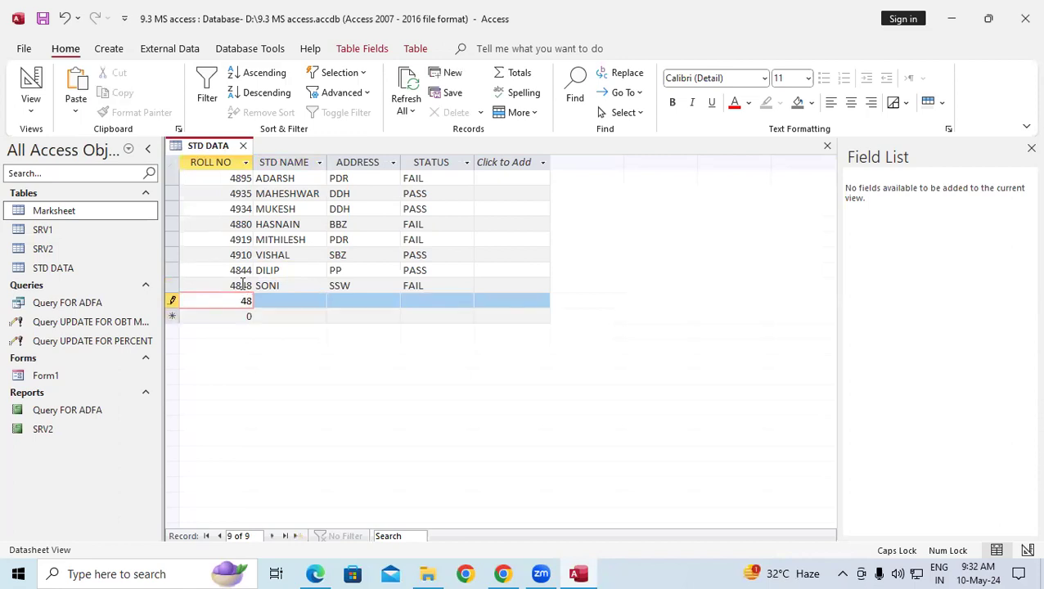
pyautogui.press('Tab')
pyautogui.write('POOJA')
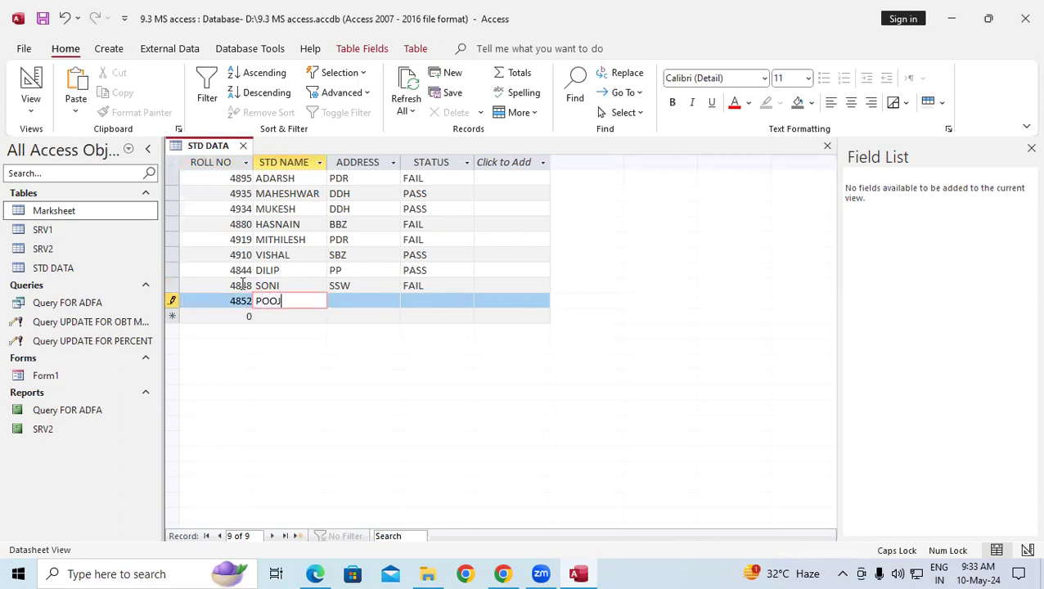
pyautogui.press('Tab')
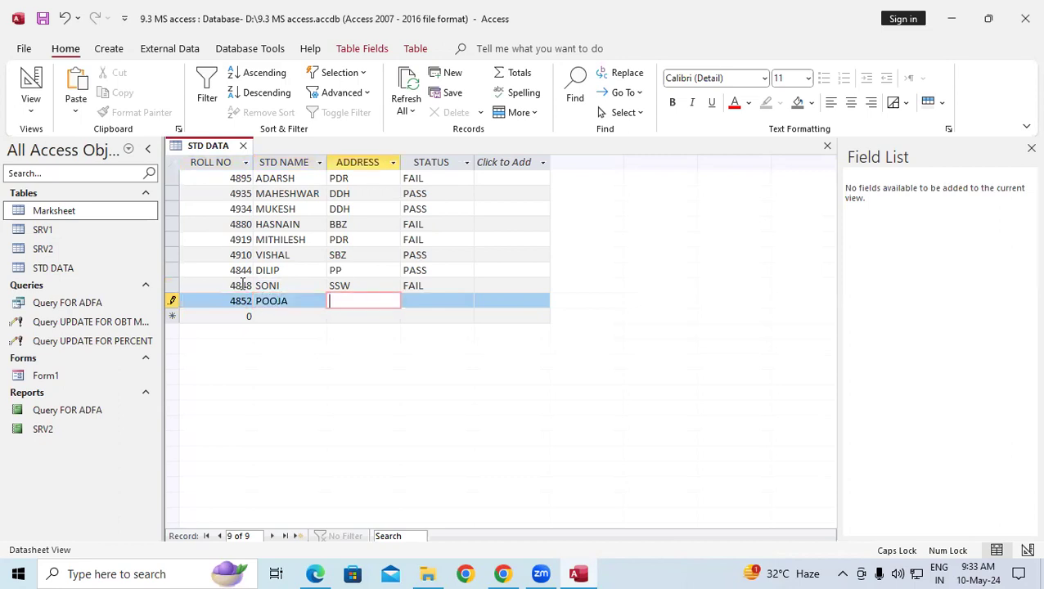
pyautogui.write('HRP')
pyautogui.press('Tab')
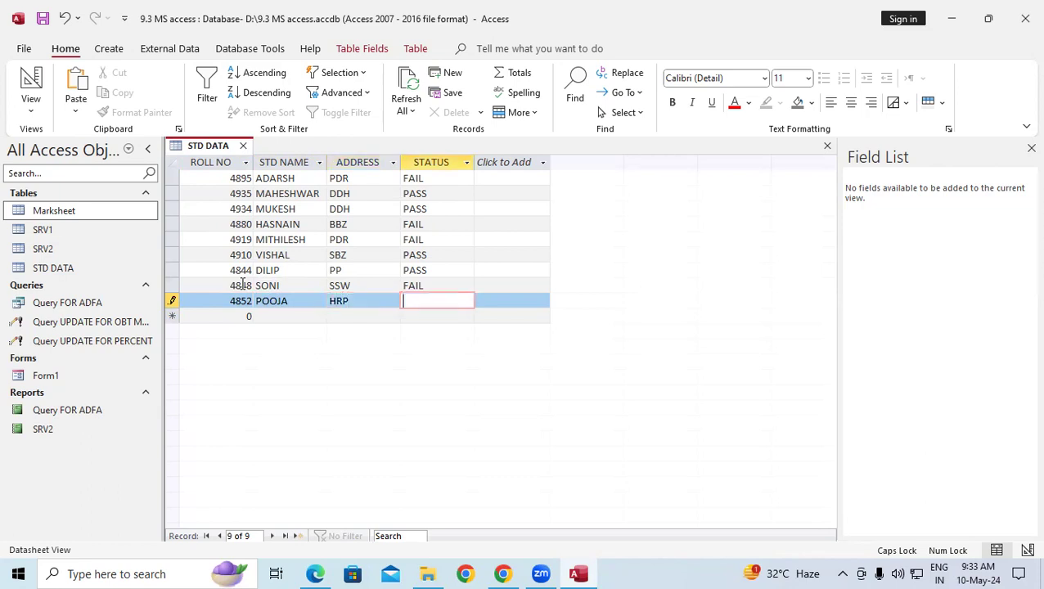
pyautogui.write('PASS')
pyautogui.press('Tab')
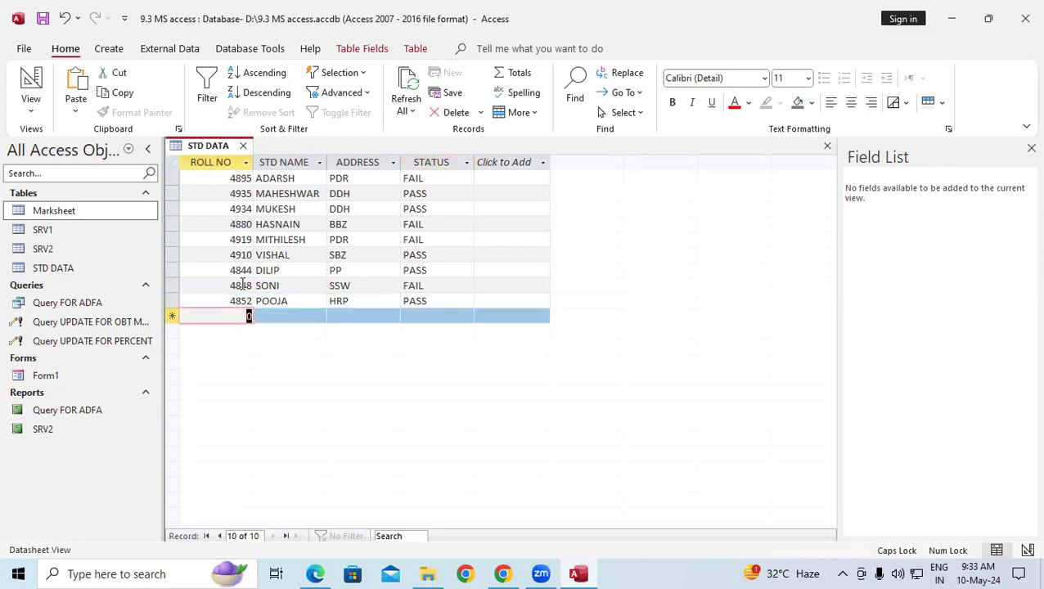
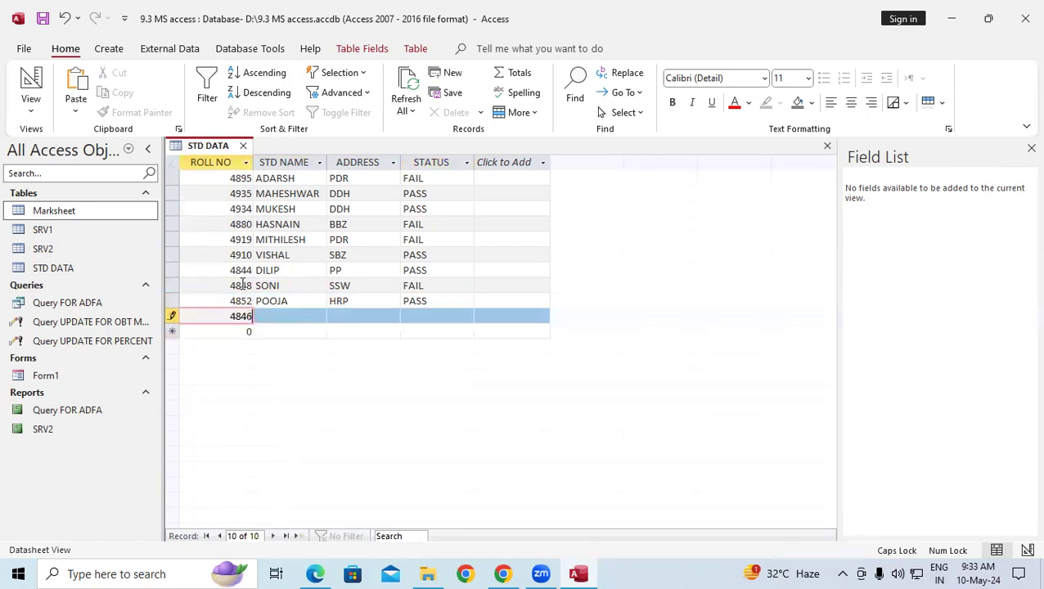
pyautogui.press('Tab')
pyautogui.write('P')
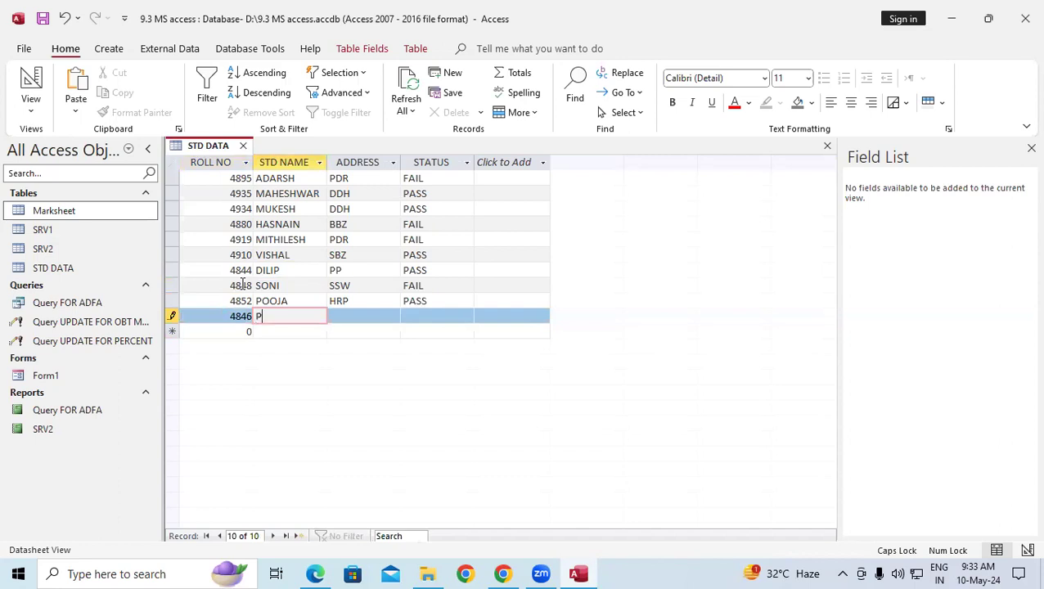
pyautogui.write('RITI')
pyautogui.press('Tab')
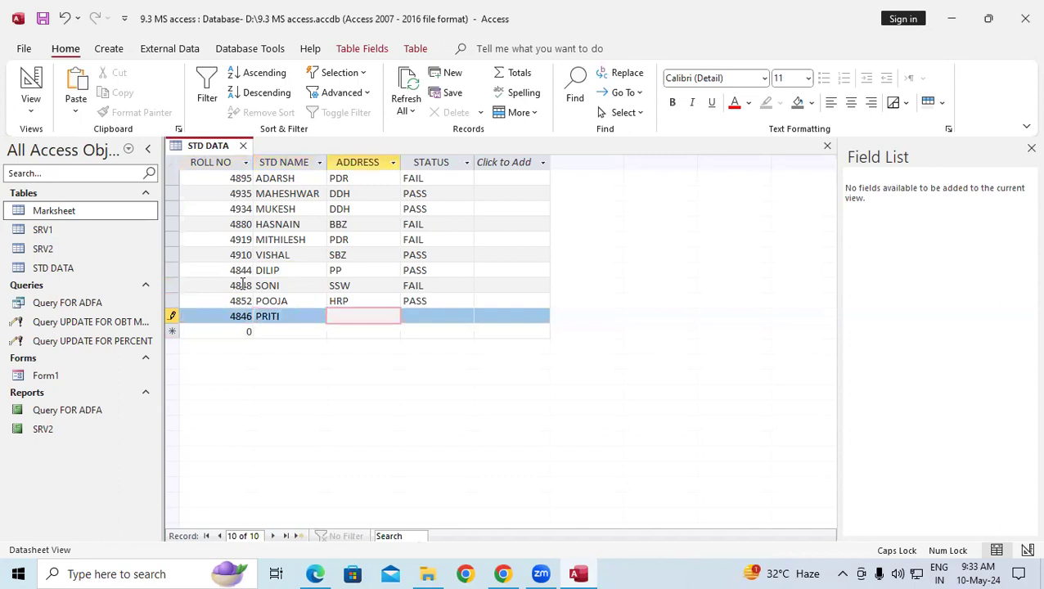
pyautogui.write('SRJN')
pyautogui.press('Tab')
pyautogui.write('F')
pyautogui.press('capslock')
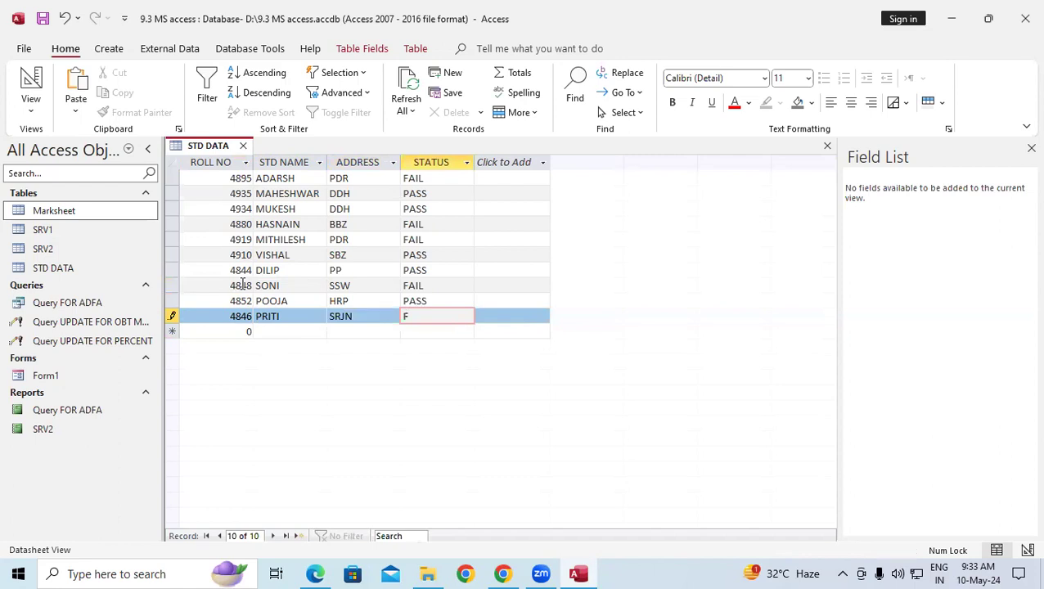
pyautogui.press('capslock')
pyautogui.press('capslock')
pyautogui.press('capslock')
pyautogui.write('AIL')
pyautogui.press('Tab')
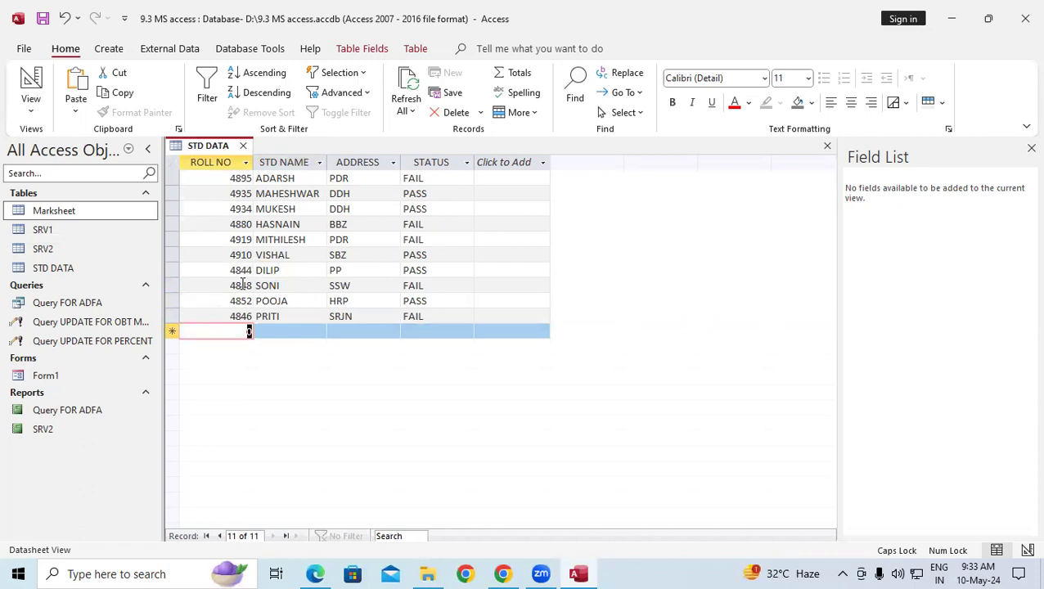
pyautogui.write('50622')
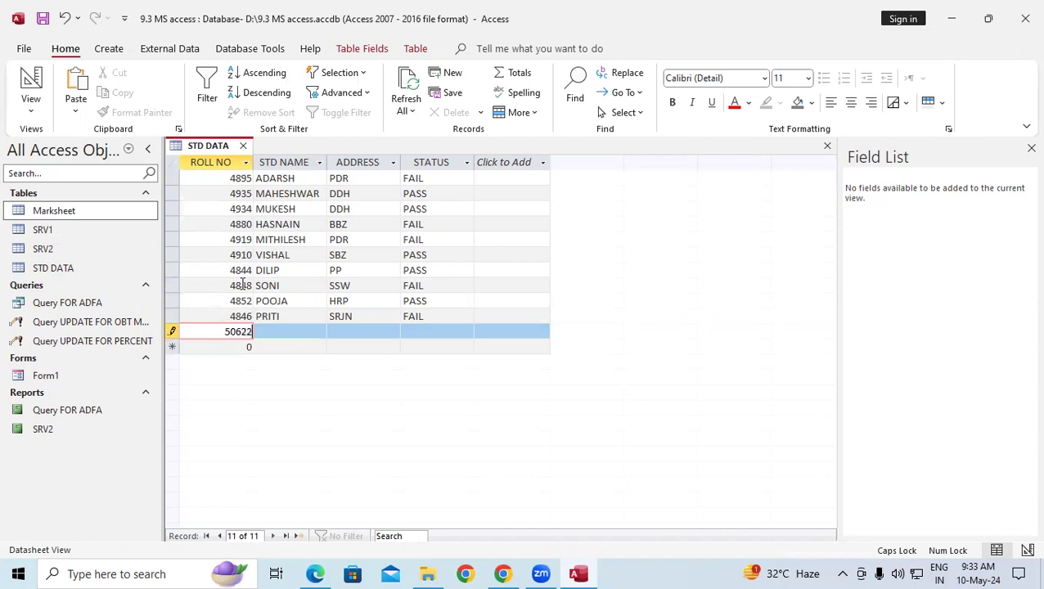
pyautogui.write('2222222222')
pyautogui.press('Return')
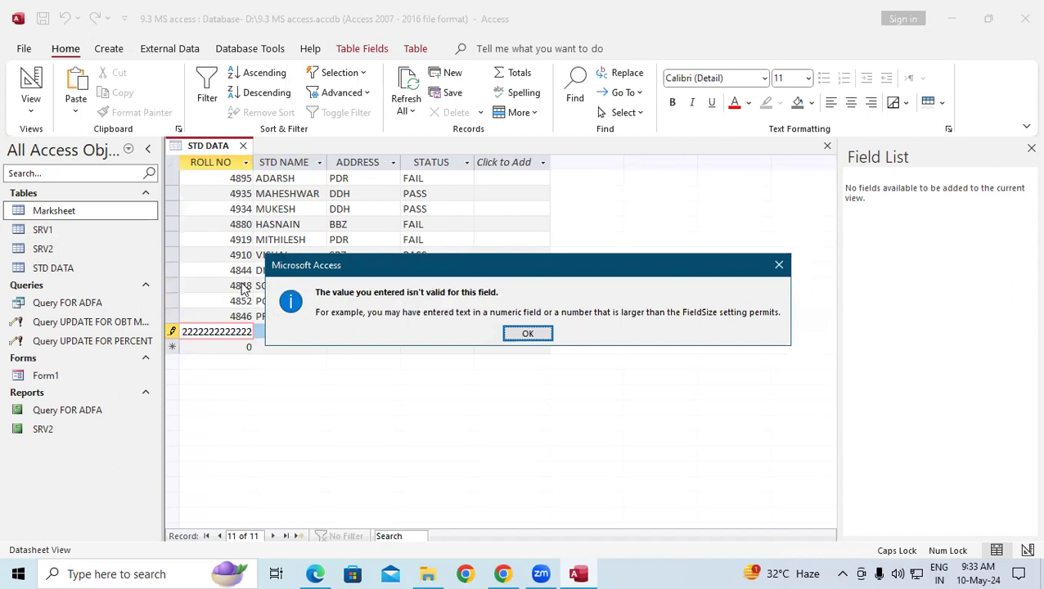
pyautogui.click(527, 333)
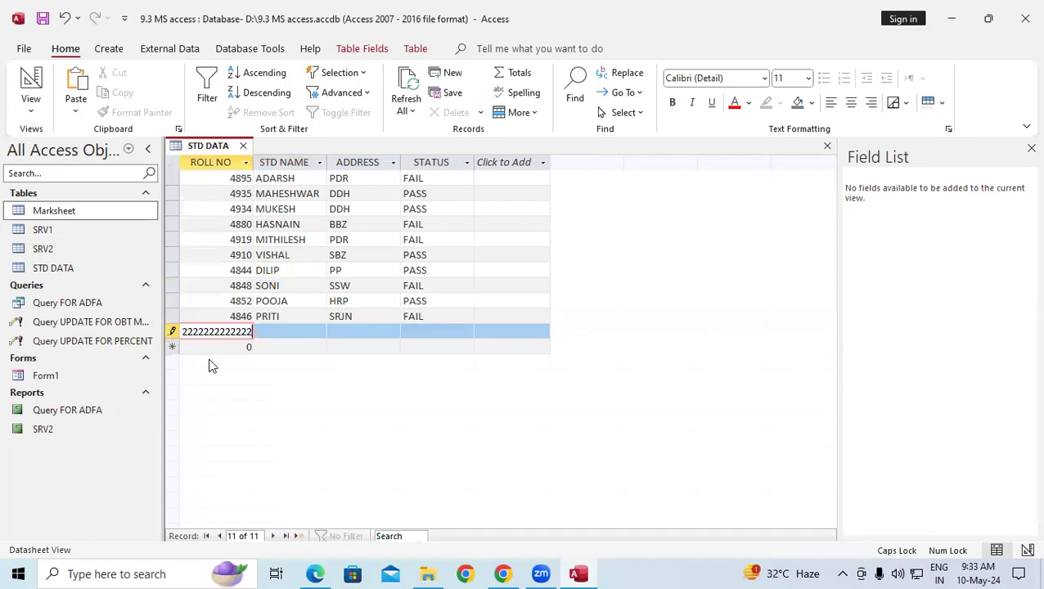
pyautogui.press('BackSpace')
pyautogui.press('BackSpace')
pyautogui.press('BackSpace')
pyautogui.press('BackSpace')
pyautogui.press('BackSpace')
pyautogui.press('BackSpace')
pyautogui.press('BackSpace')
pyautogui.press('BackSpace')
pyautogui.press('BackSpace')
pyautogui.press('BackSpace')
pyautogui.press('BackSpace')
pyautogui.press('BackSpace')
pyautogui.press('BackSpace')
pyautogui.press('Tab')
pyautogui.write('VI')
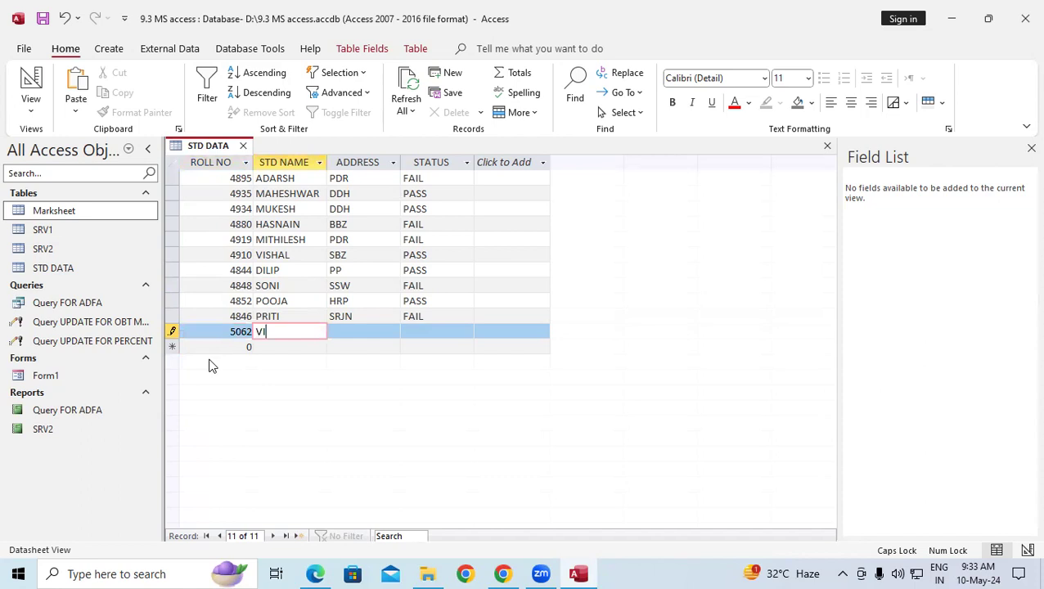
pyautogui.write('PUL')
pyautogui.press('Tab')
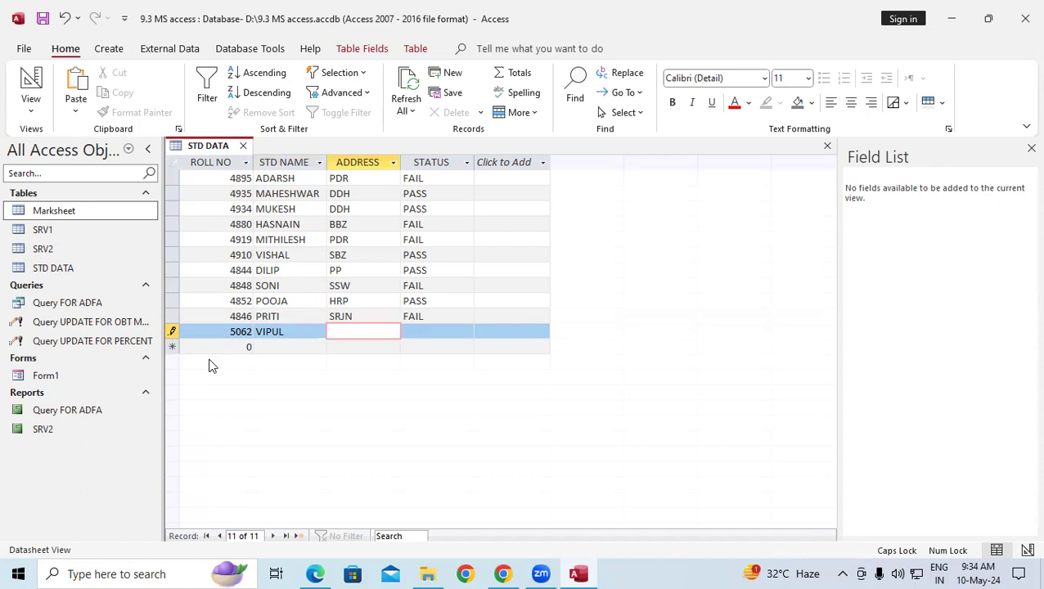
pyautogui.write('KBK')
pyautogui.press('Tab')
pyautogui.write('FA')
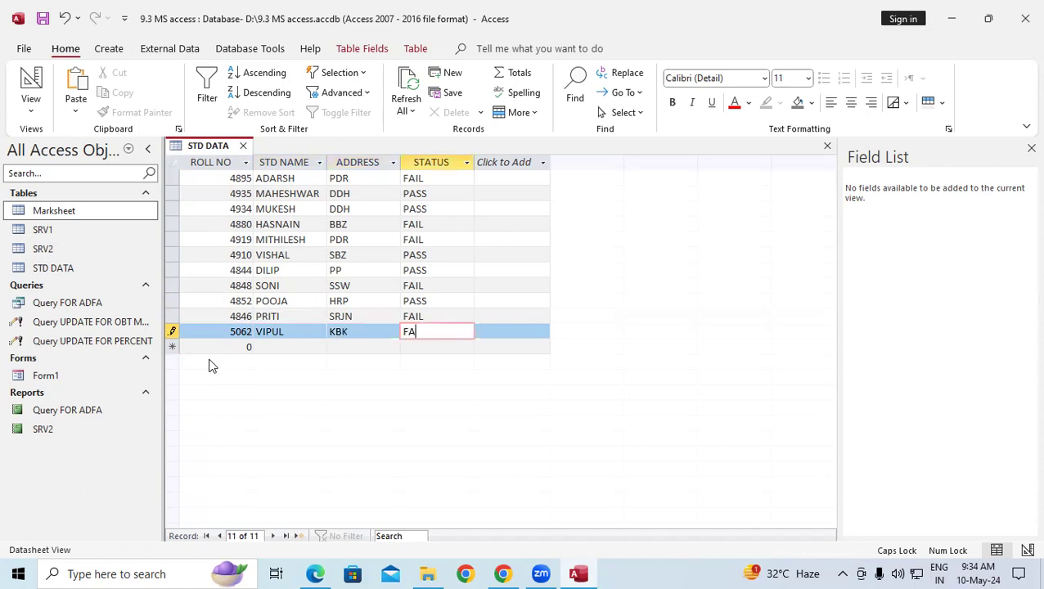
pyautogui.write('IL')
# Save and close the STD DATA table.
pyautogui.rightClick(211, 148)
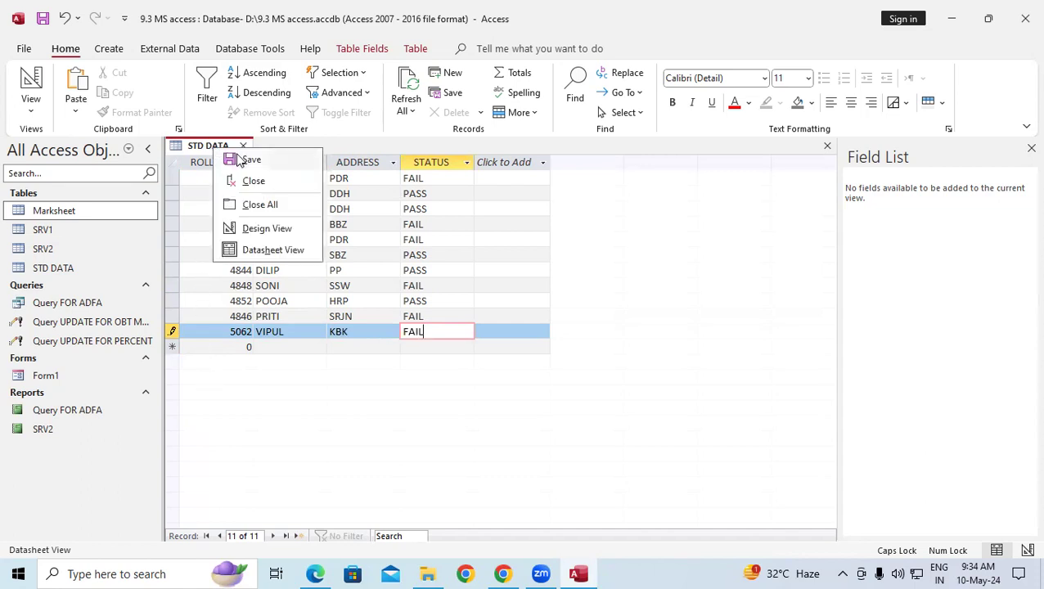
pyautogui.click(235, 156)
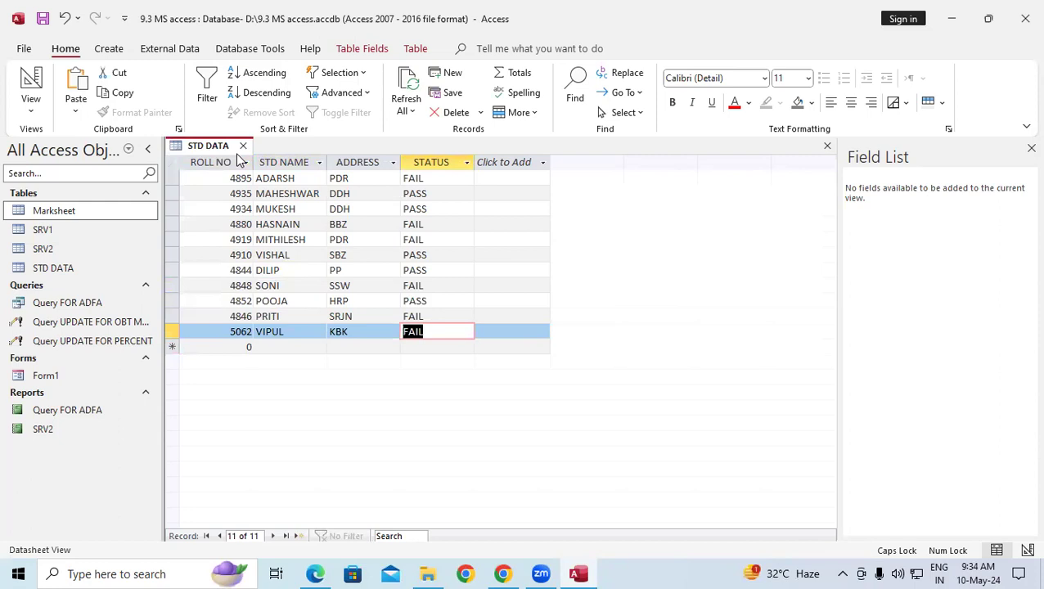
pyautogui.click(243, 146)
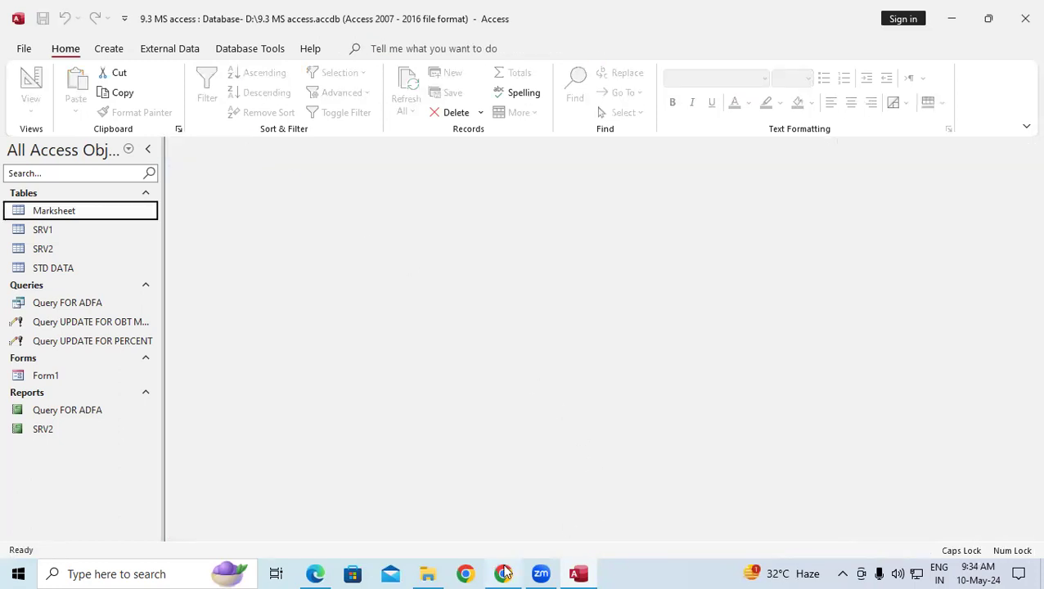
pyautogui.moveTo(504, 573)
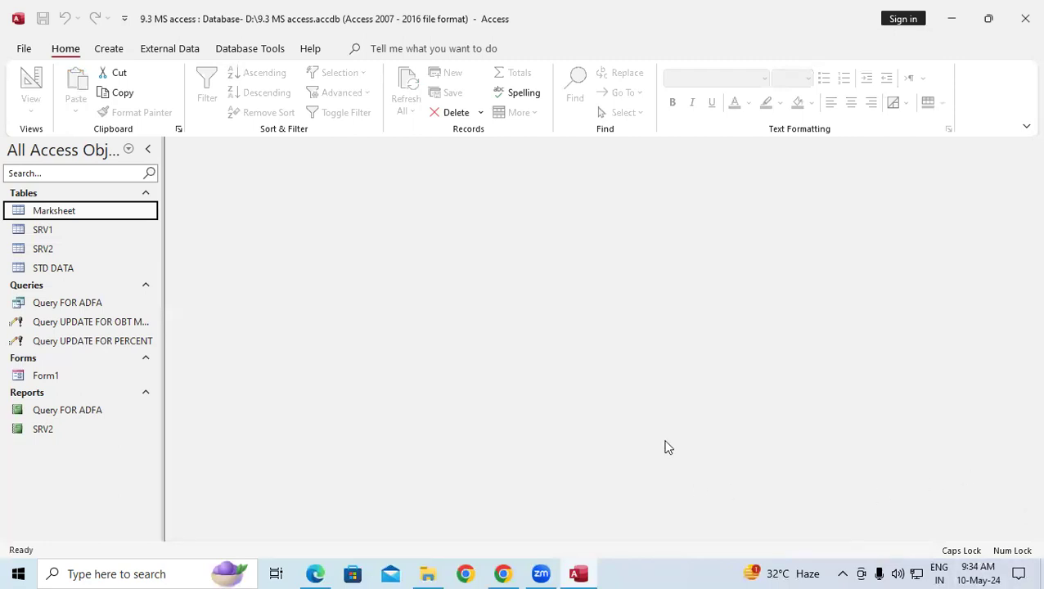
# Scroll the MS Access.pdf notes to the make-table query instructions, then return to Access.
pyautogui.click(314, 572)
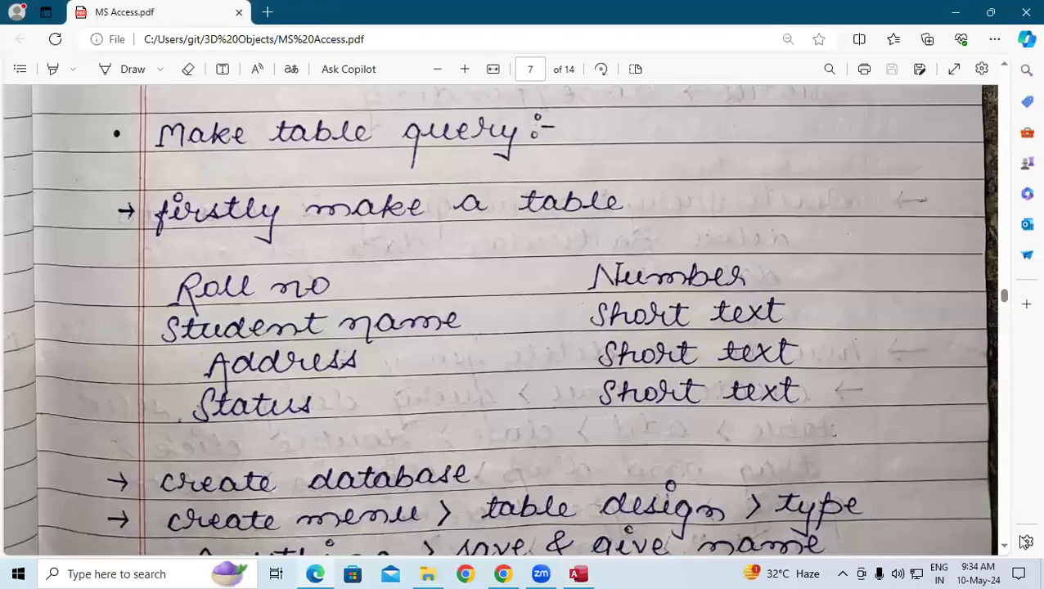
pyautogui.click(1005, 545)
pyautogui.scroll(-3, 1007, 546)
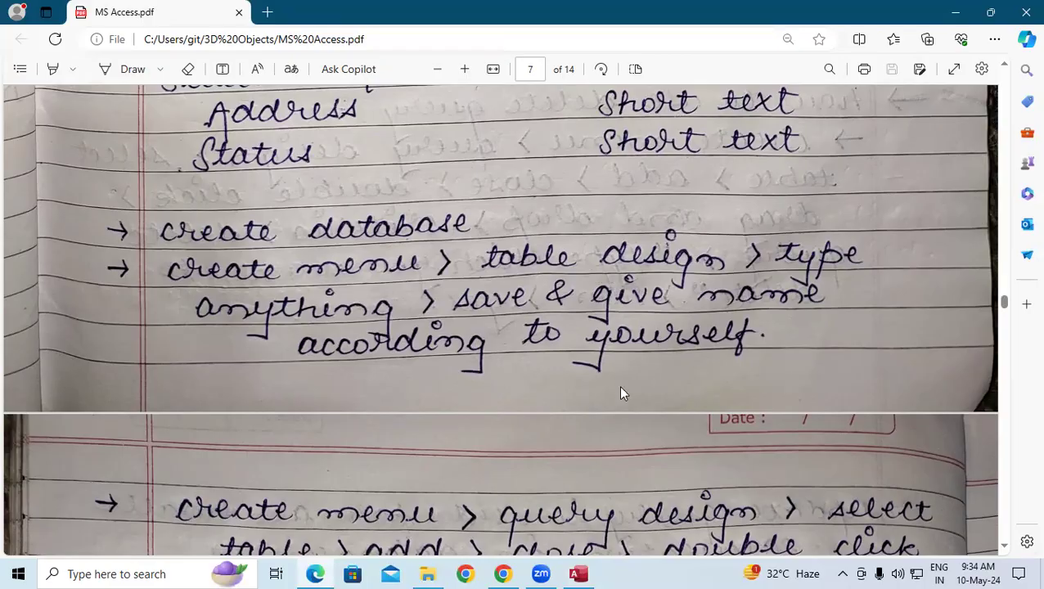
pyautogui.click(578, 574)
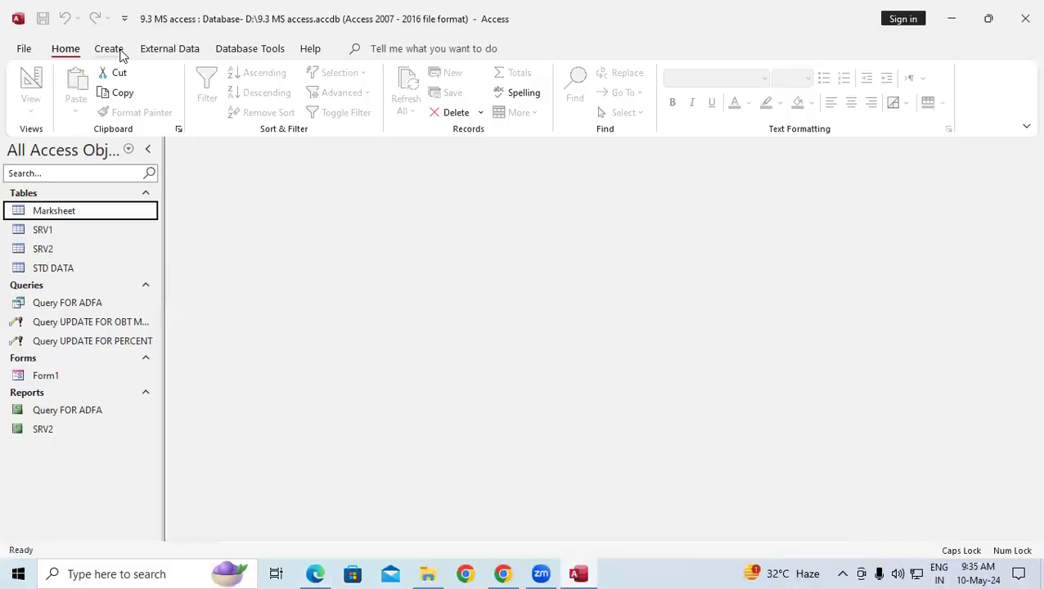
# Start a new table in Design view with a Short Text field named ABC.
pyautogui.click(119, 51)
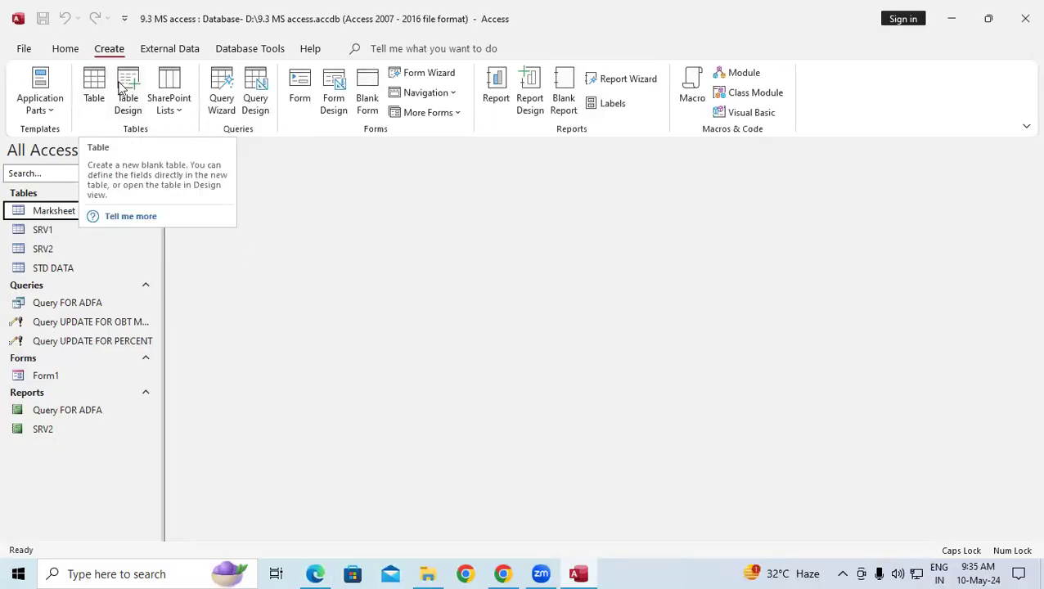
pyautogui.click(129, 90)
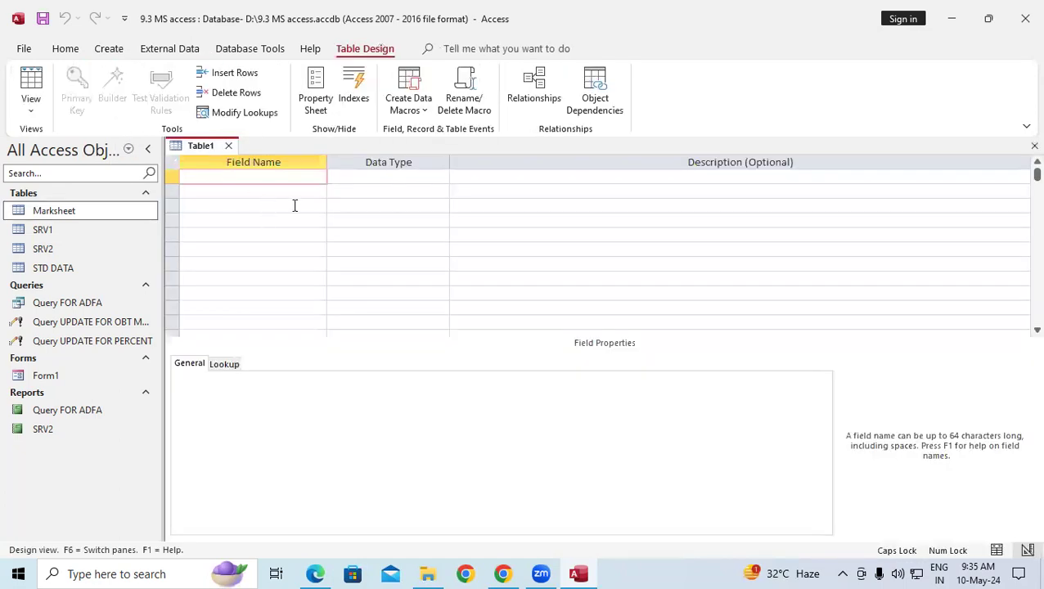
pyautogui.moveTo(505, 574)
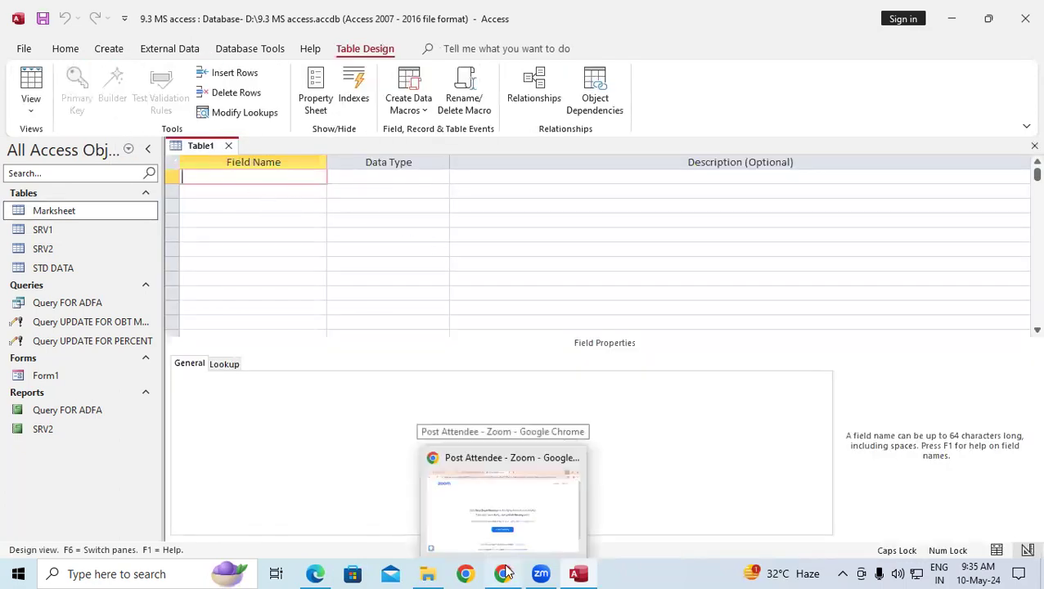
pyautogui.write('ABC')
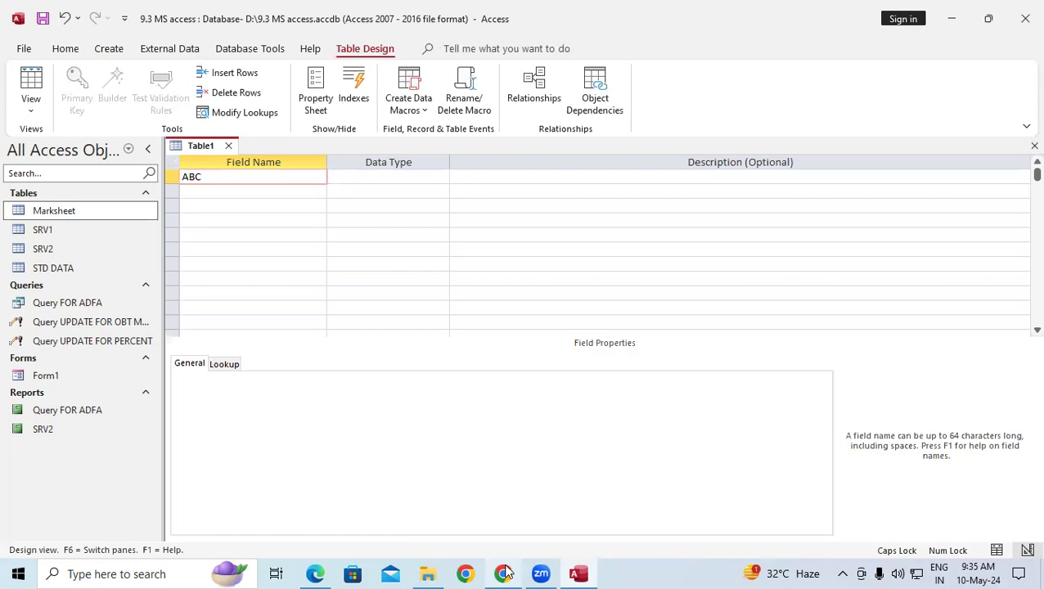
pyautogui.press('Tab')
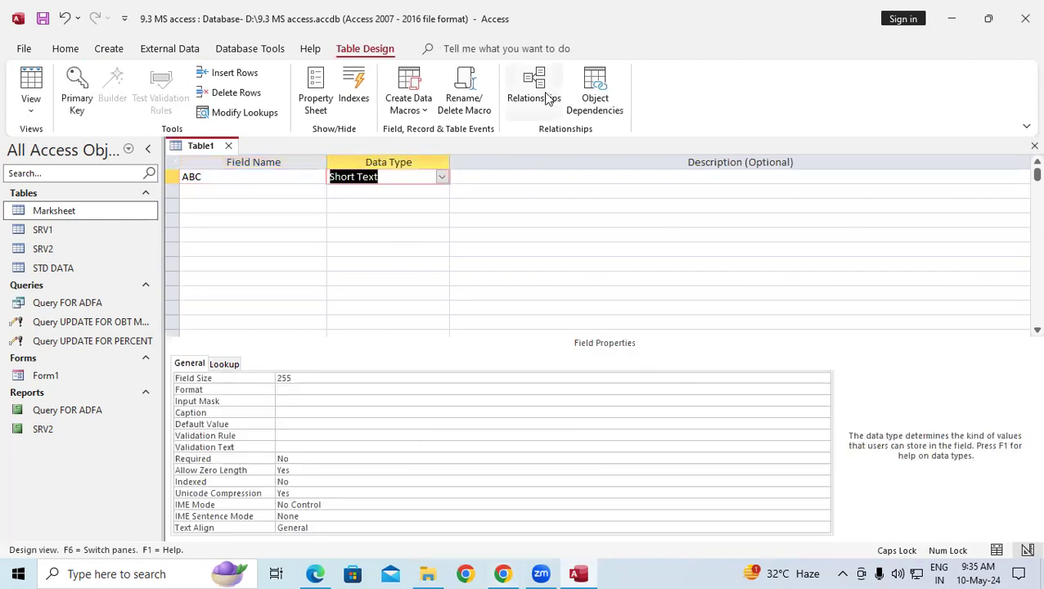
# Save the table as PASS, let Access add an ID primary key, and close it.
pyautogui.rightClick(204, 140)
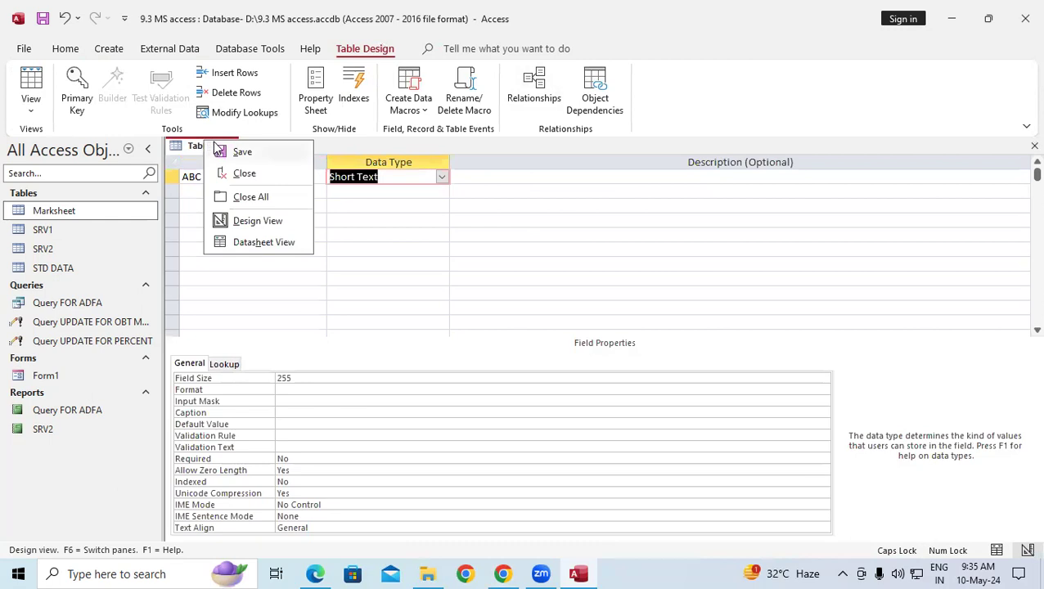
pyautogui.click(215, 148)
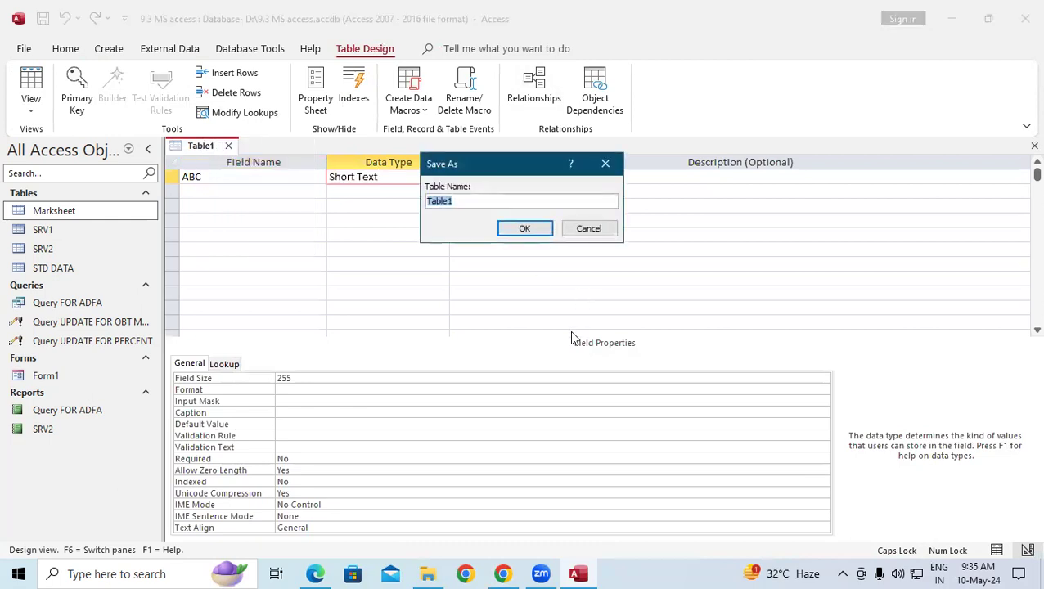
pyautogui.write('PASS')
pyautogui.click(504, 232)
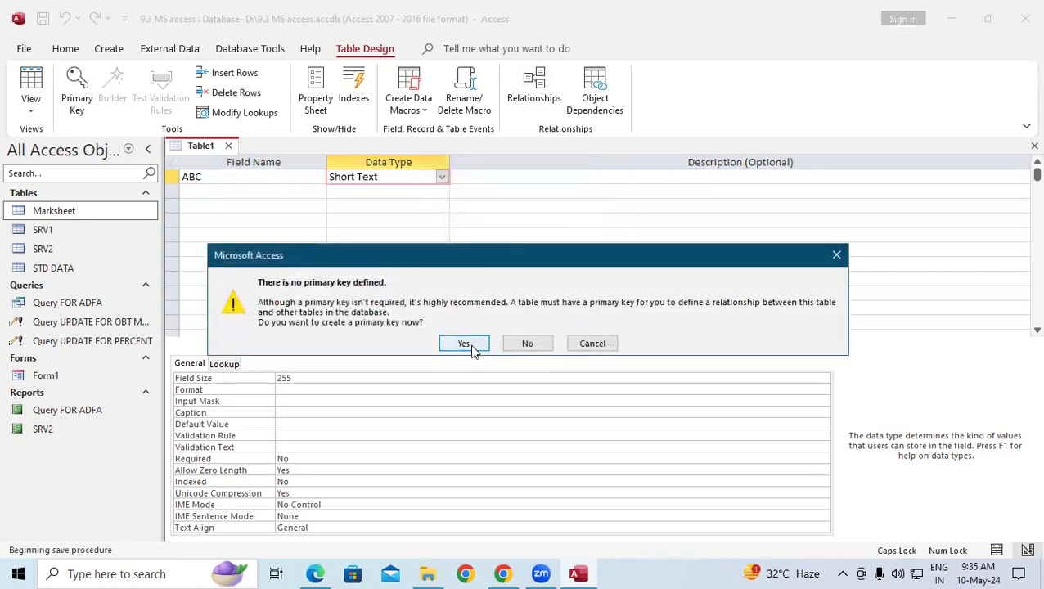
pyautogui.click(466, 343)
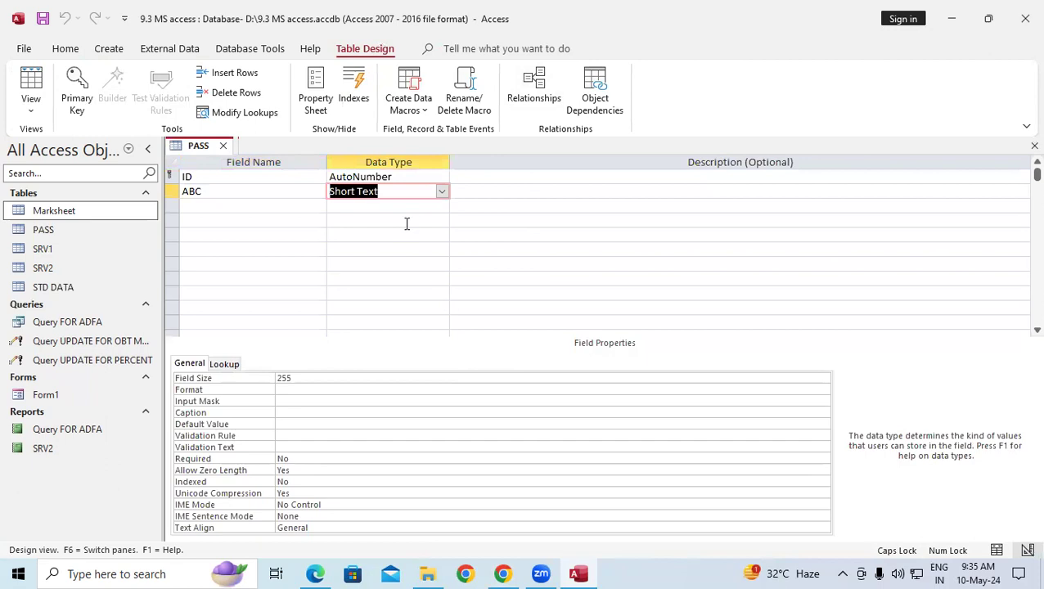
pyautogui.click(224, 145)
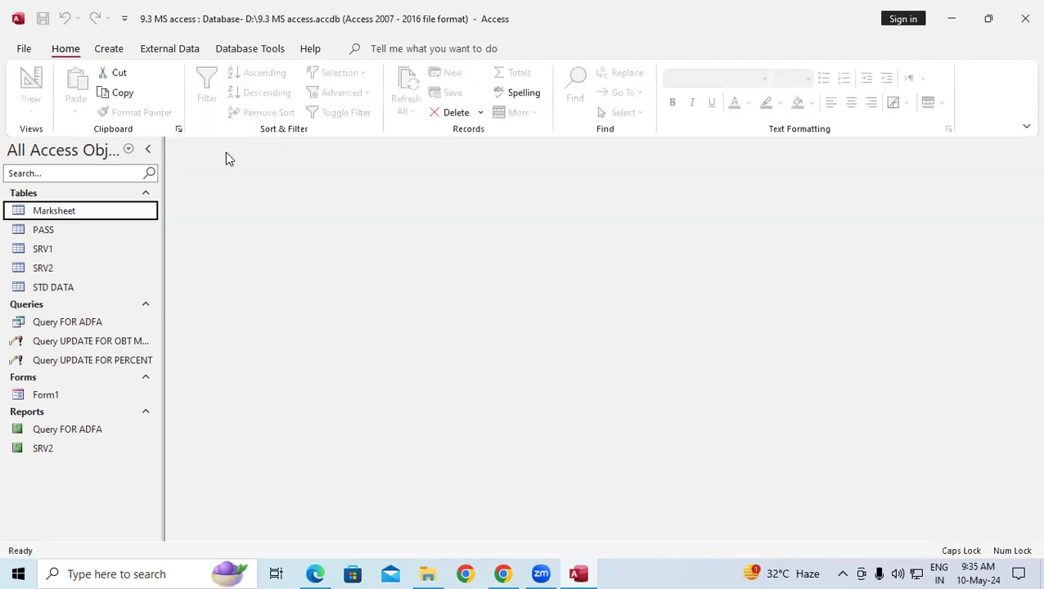
# Start another new table in Design view with a Short Text field ABC.
pyautogui.click(103, 48)
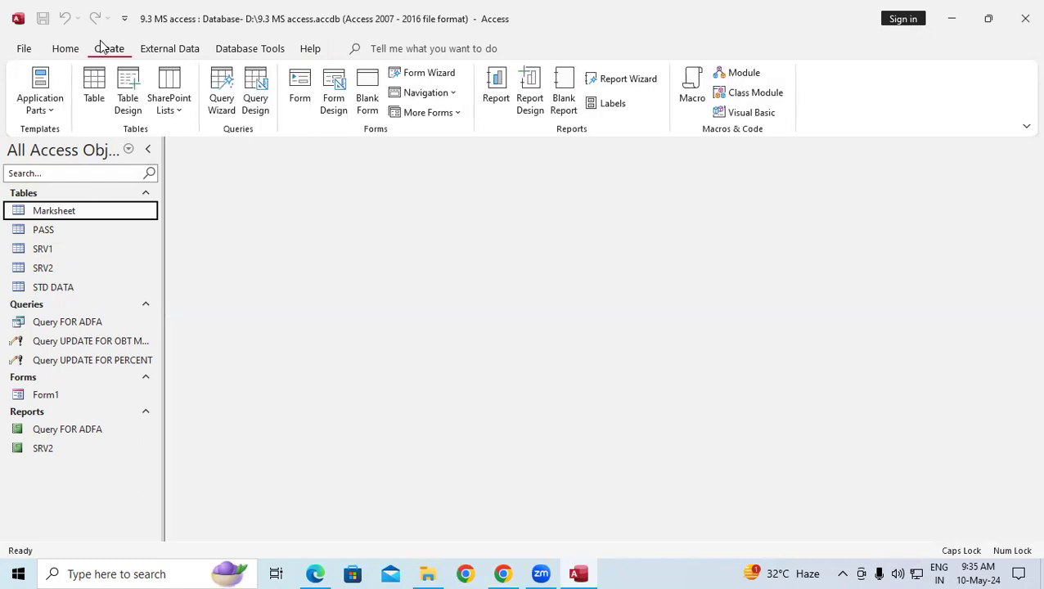
pyautogui.click(127, 94)
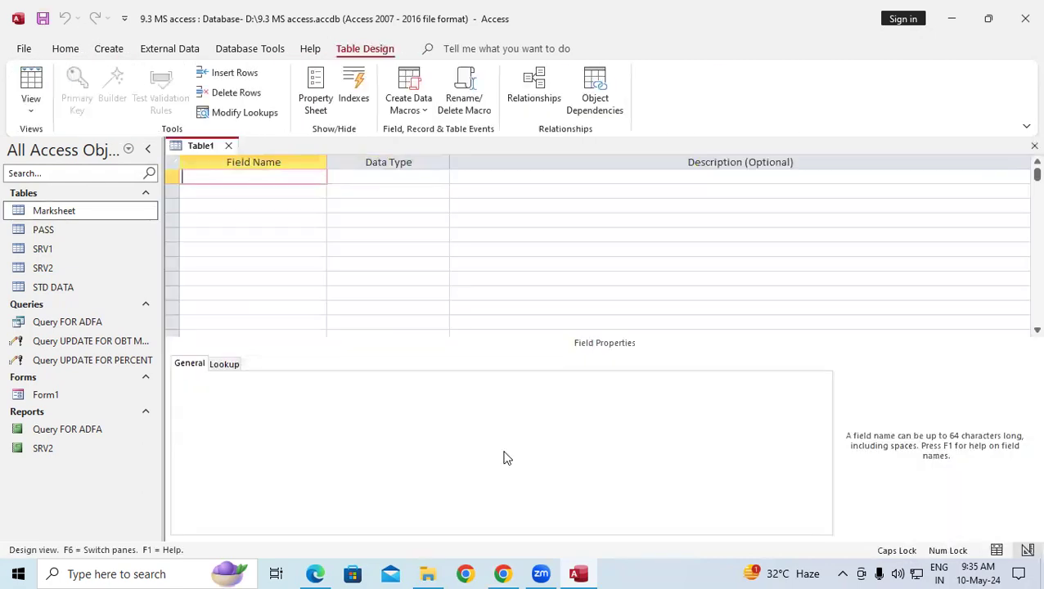
pyautogui.write('ABC')
pyautogui.press('Tab')
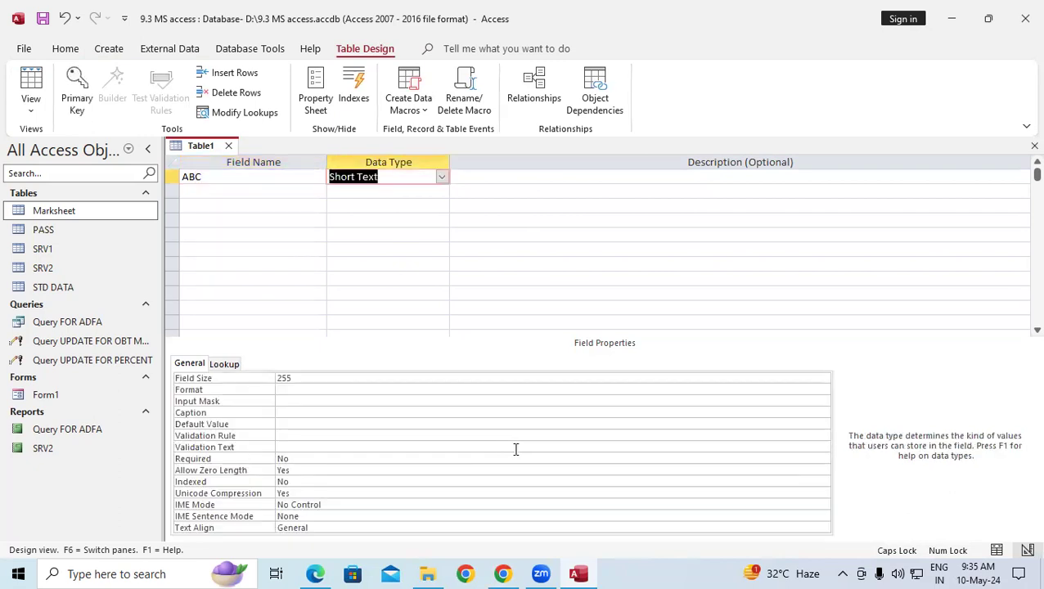
# Save this table as FAIL and let Access add an ID AutoNumber primary key.
pyautogui.rightClick(186, 149)
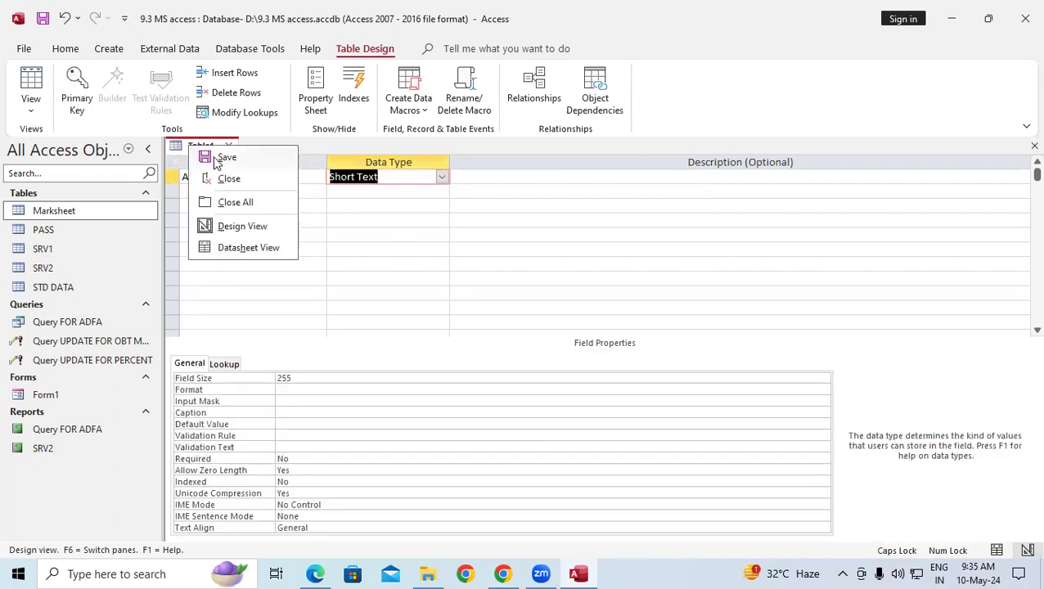
pyautogui.click(211, 156)
pyautogui.write('FAIL')
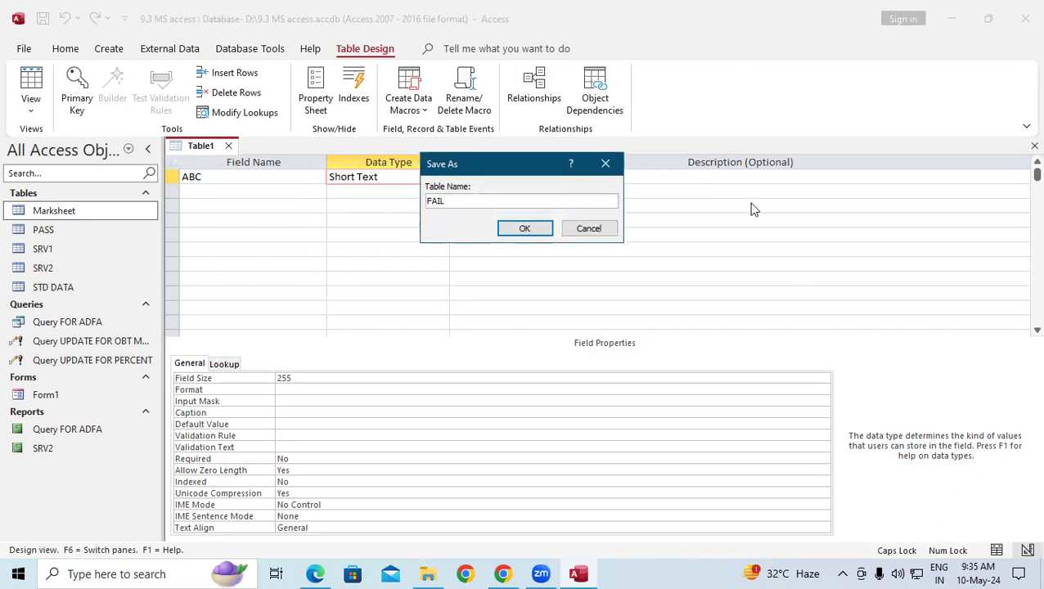
pyautogui.click(515, 232)
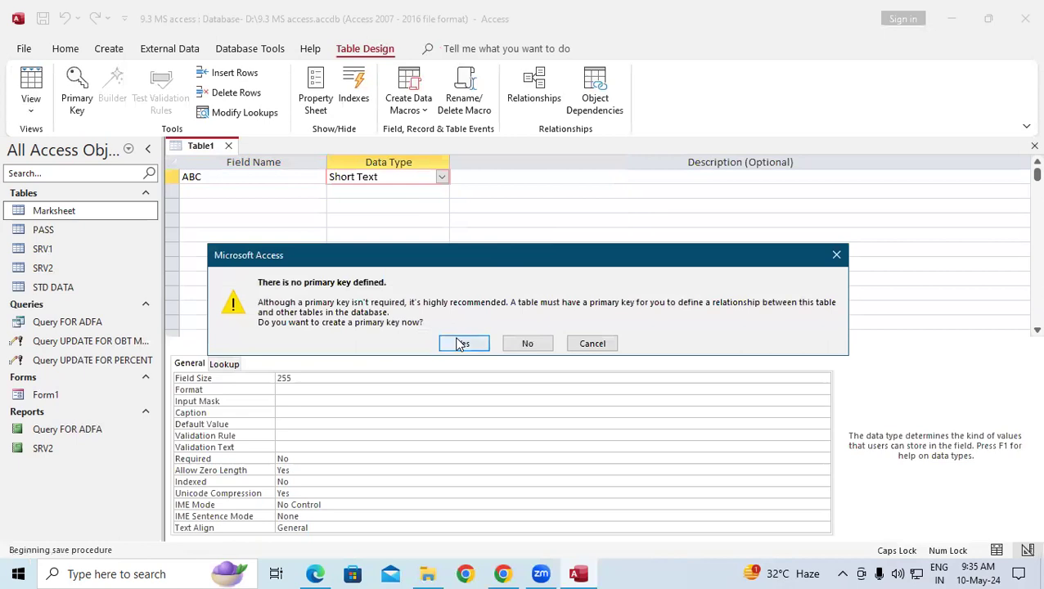
pyautogui.click(472, 346)
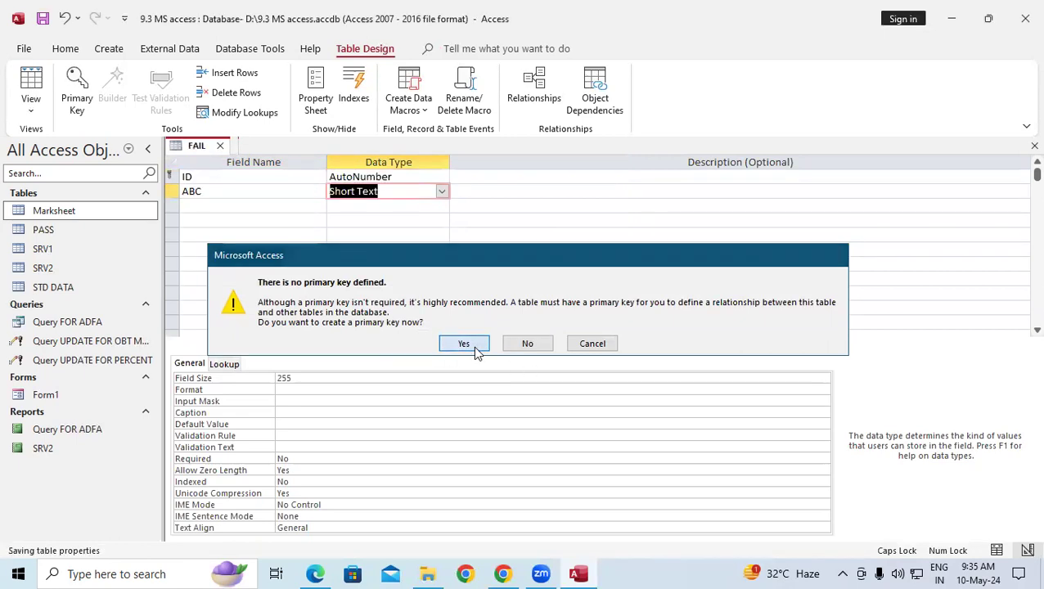
pyautogui.click(219, 146)
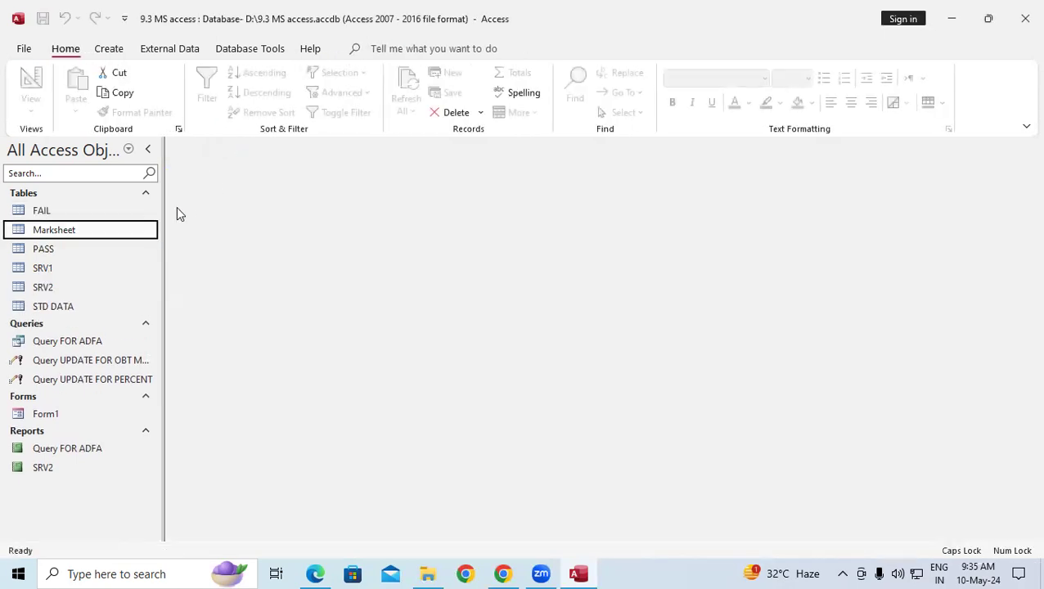
pyautogui.click(40, 211)
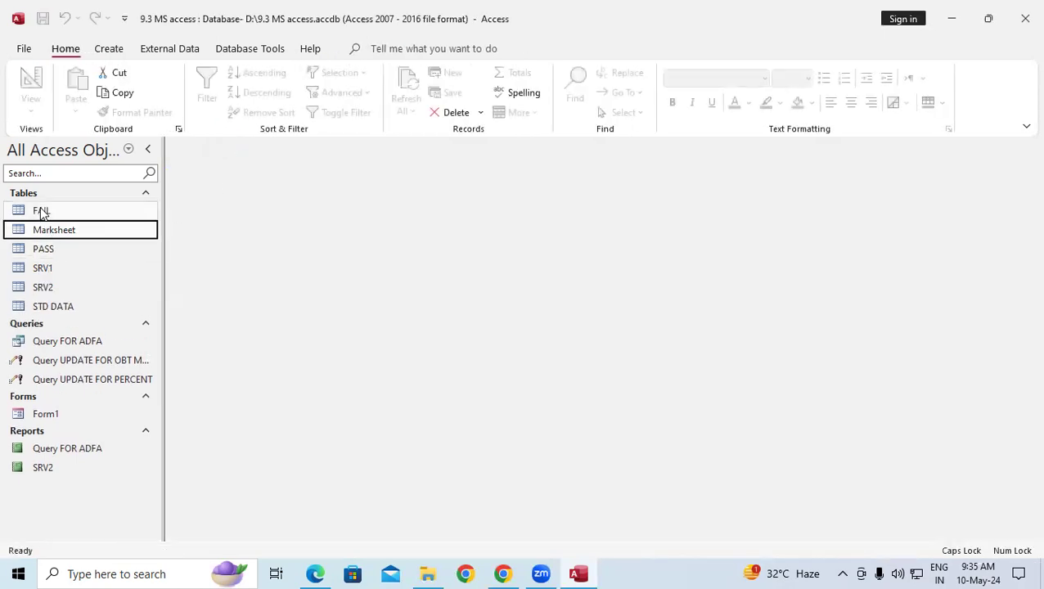
pyautogui.click(36, 254)
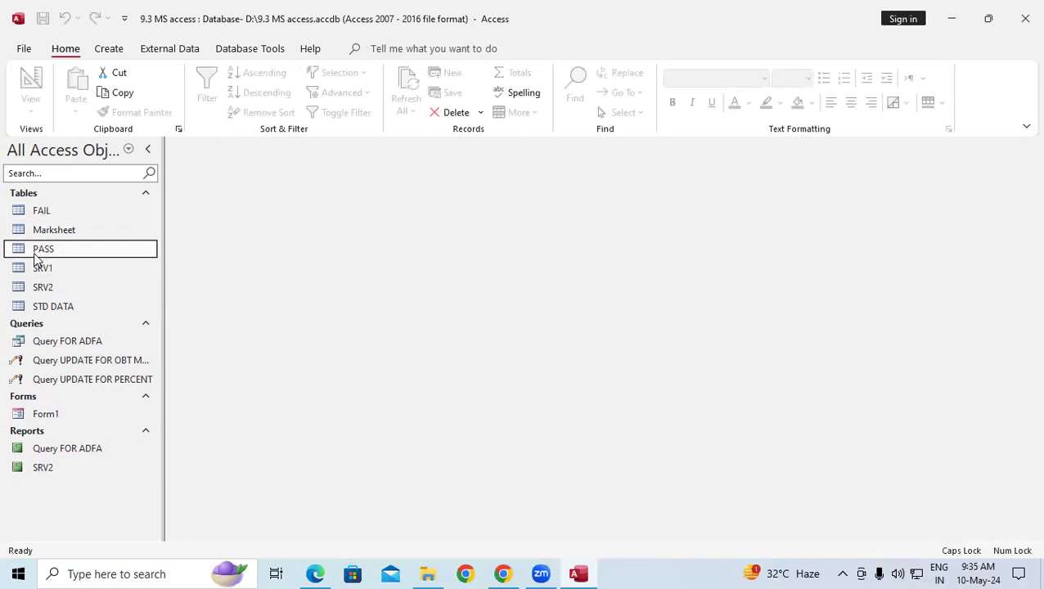
pyautogui.doubleClick(36, 255)
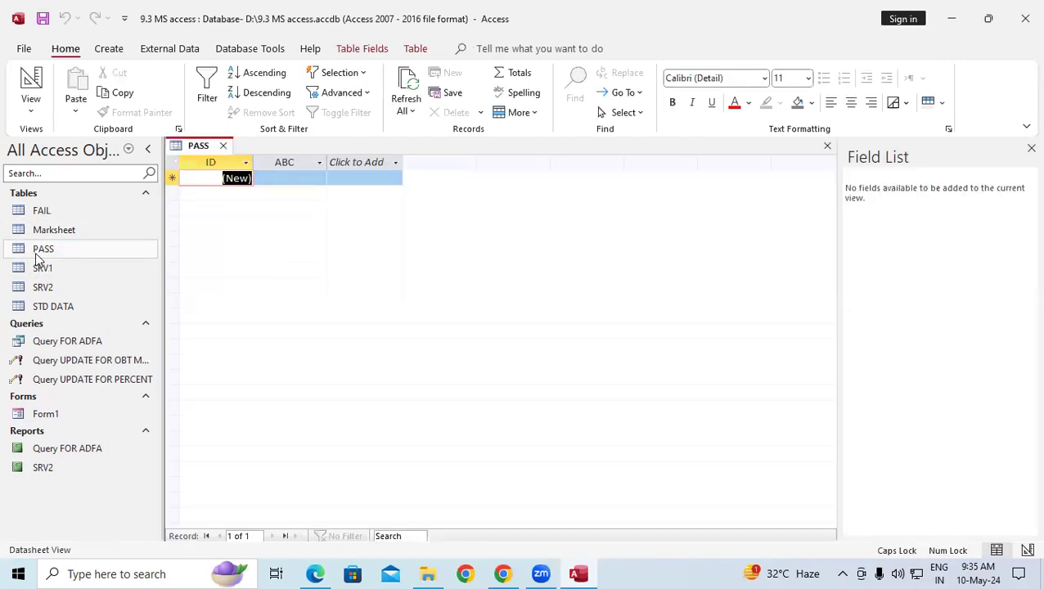
pyautogui.doubleClick(84, 212)
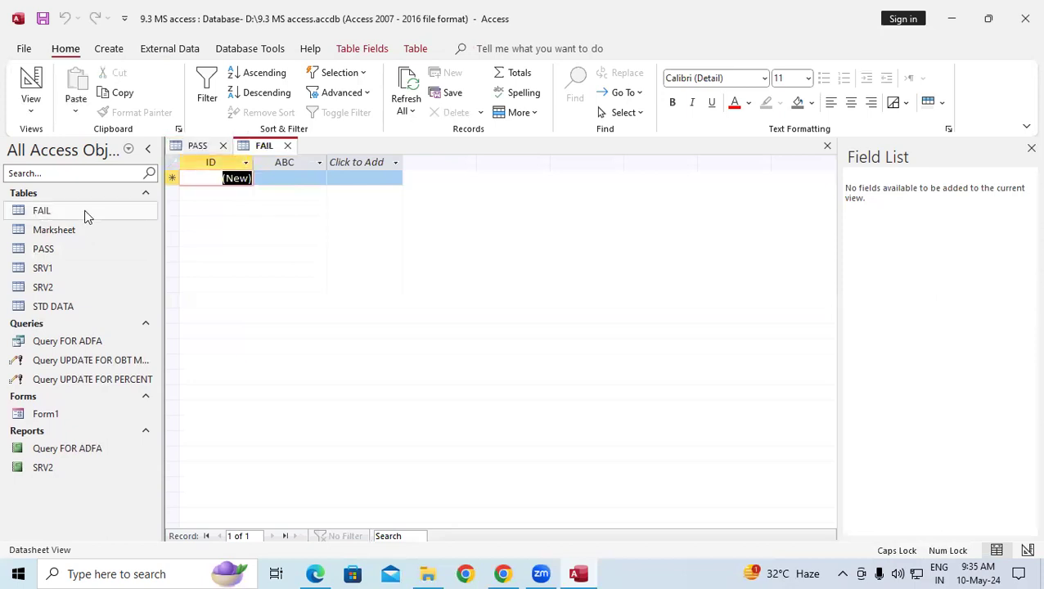
pyautogui.rightClick(205, 148)
pyautogui.click(230, 201)
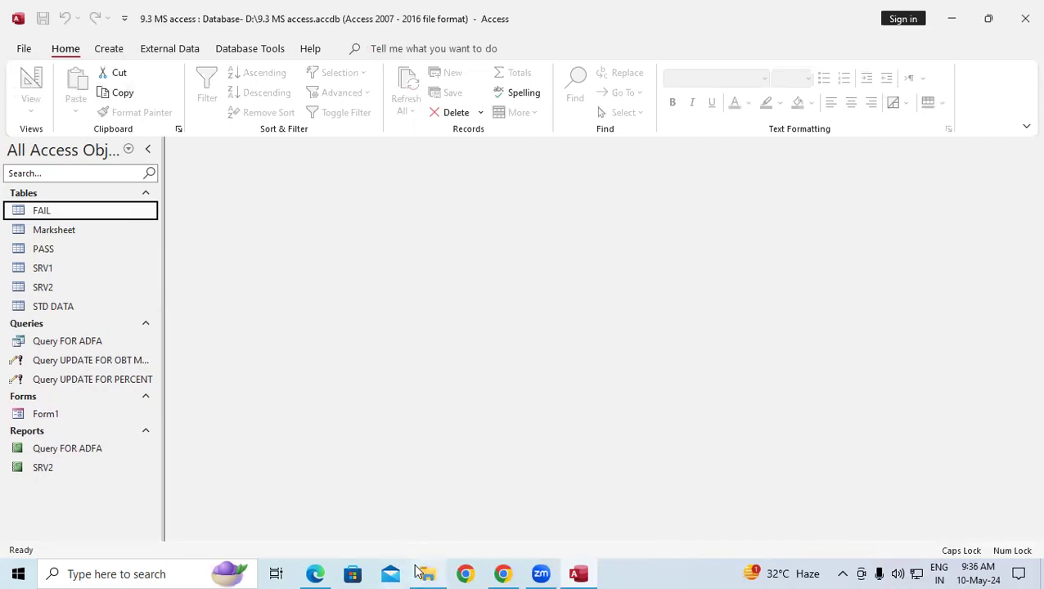
# Scroll MS Access.pdf to the page 8 make-table query notes, then return to Access.
pyautogui.click(322, 573)
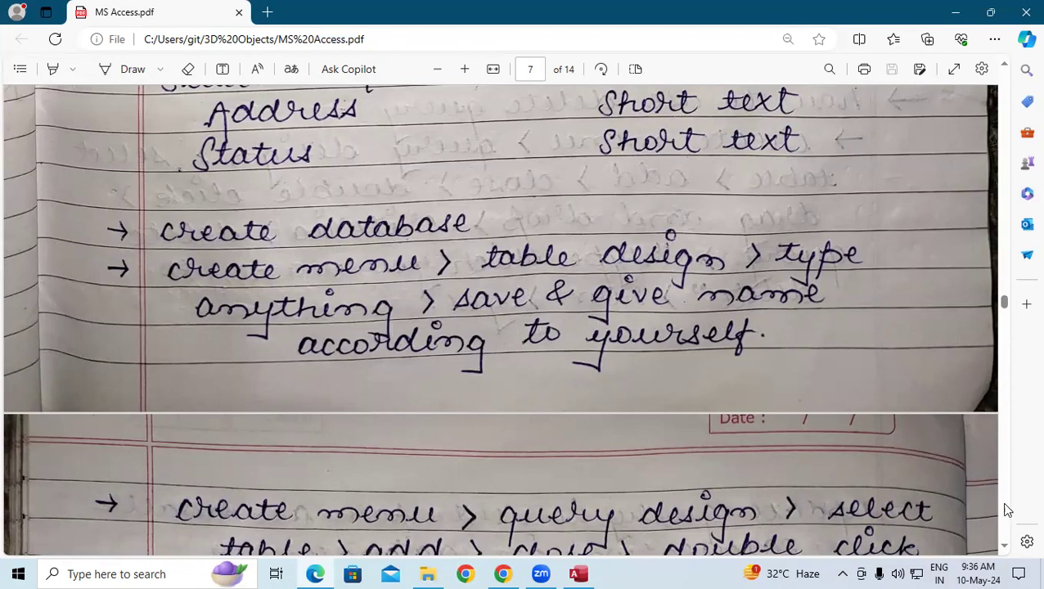
pyautogui.scroll(-5, 999, 546)
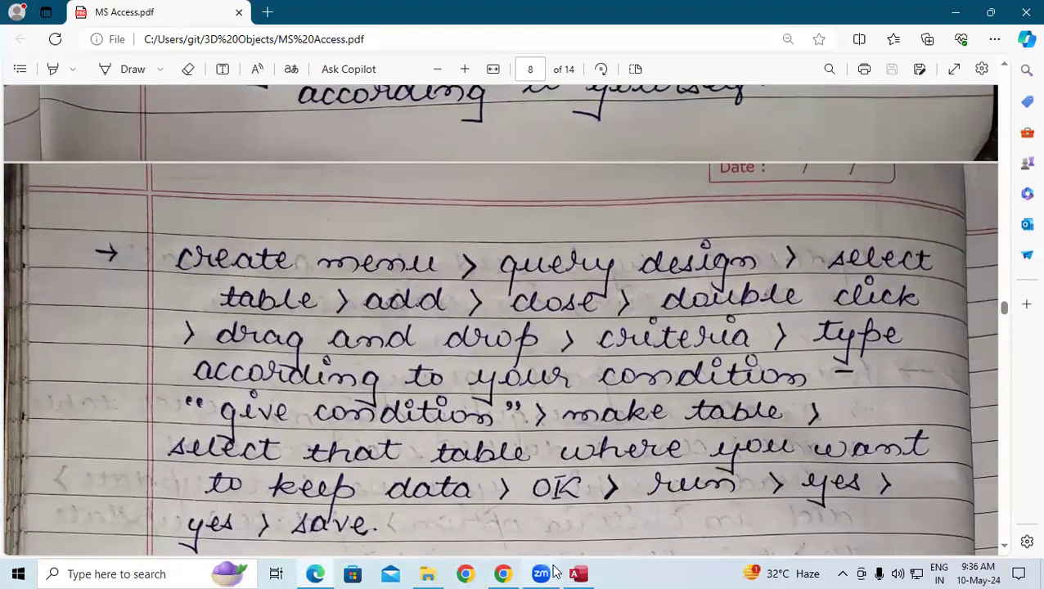
pyautogui.click(579, 574)
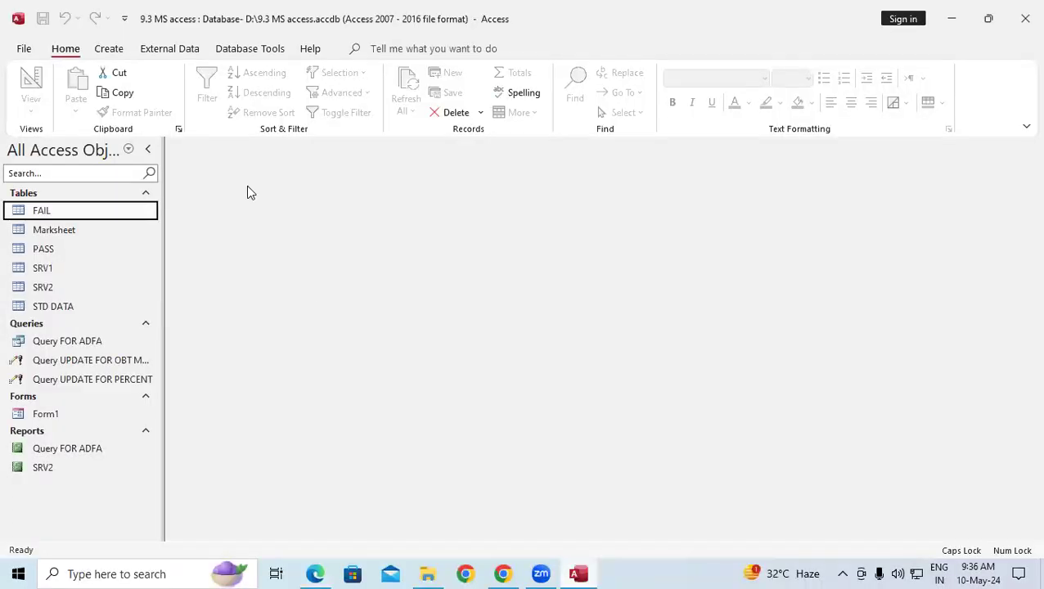
# Start a new query in Design view with the STD DATA table added.
pyautogui.click(110, 49)
pyautogui.click(256, 97)
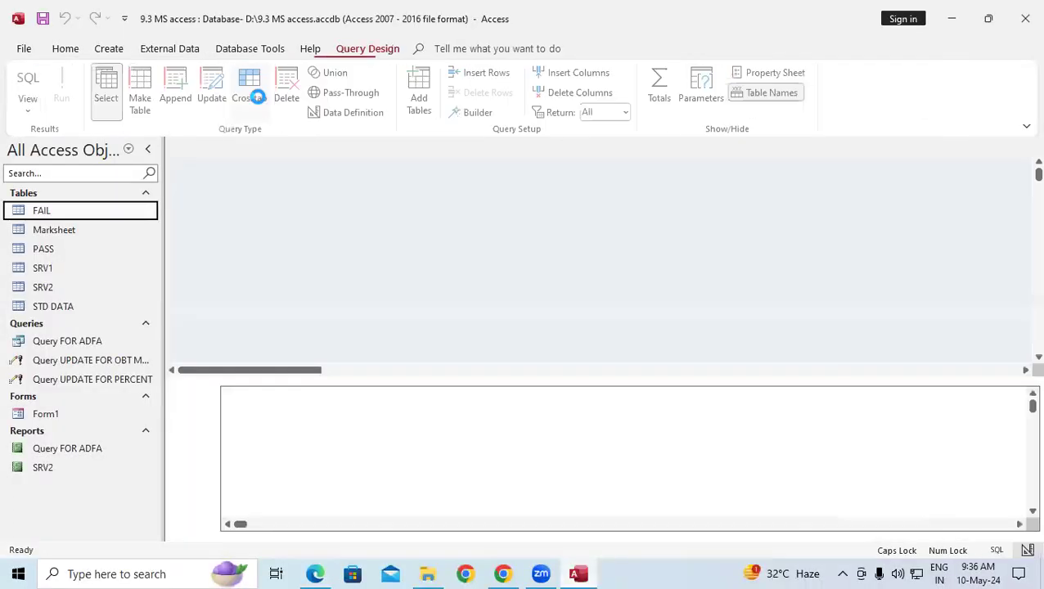
pyautogui.click(311, 572)
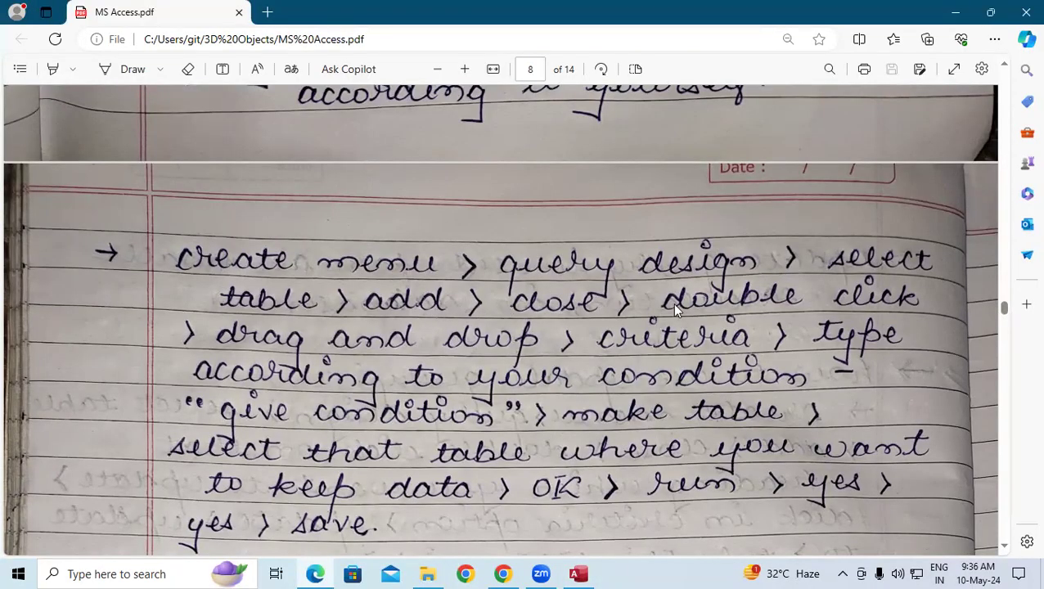
pyautogui.click(577, 574)
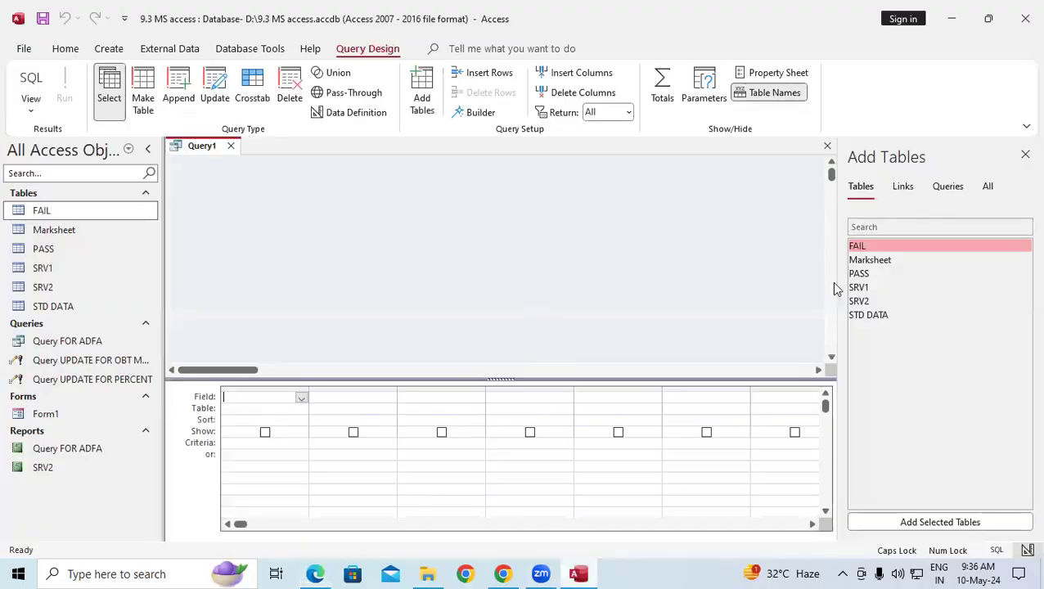
pyautogui.click(872, 318)
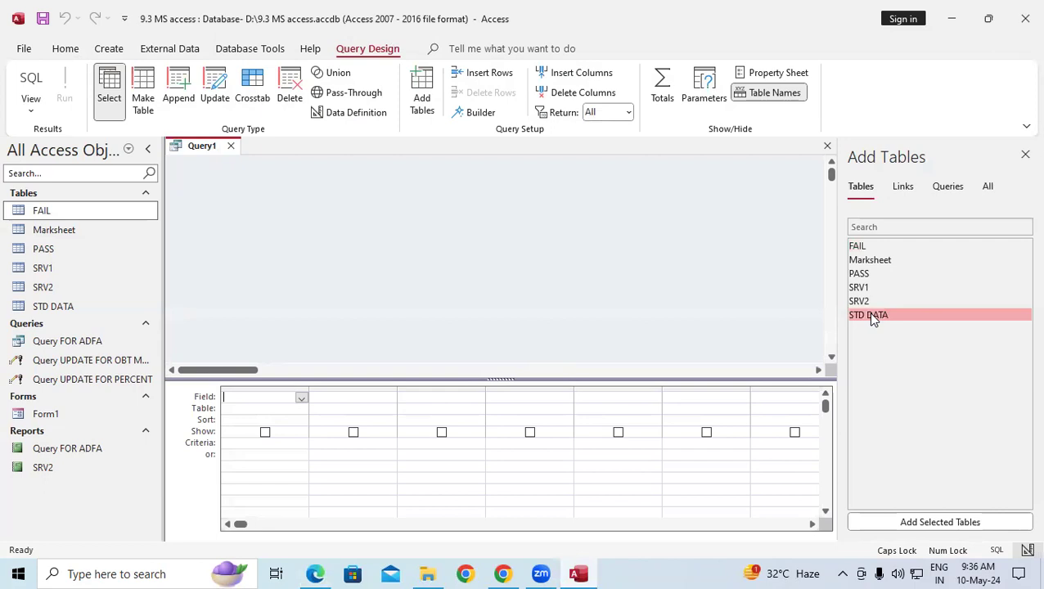
pyautogui.click(904, 522)
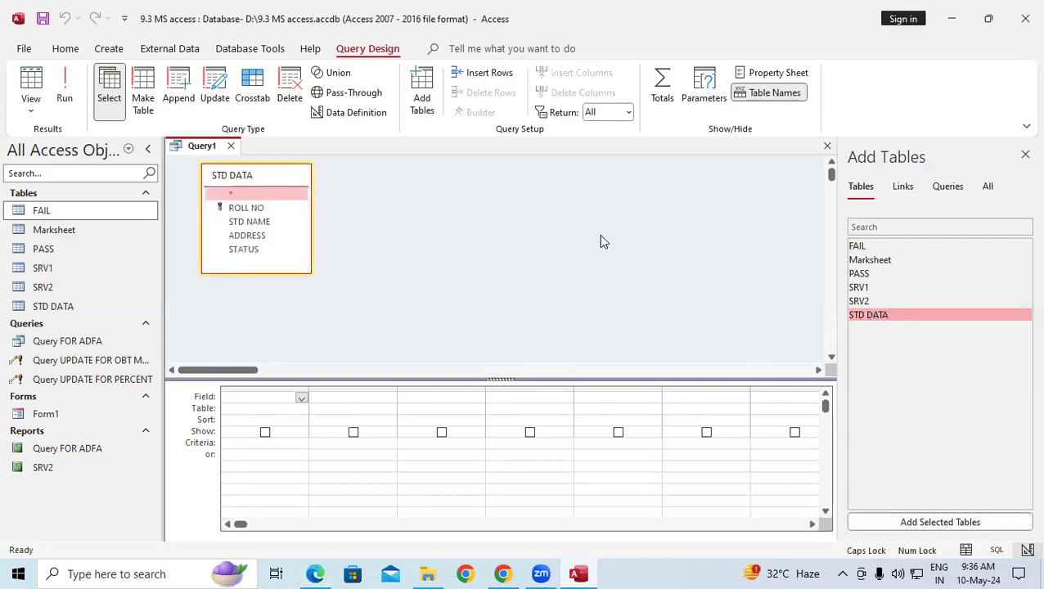
pyautogui.click(1025, 156)
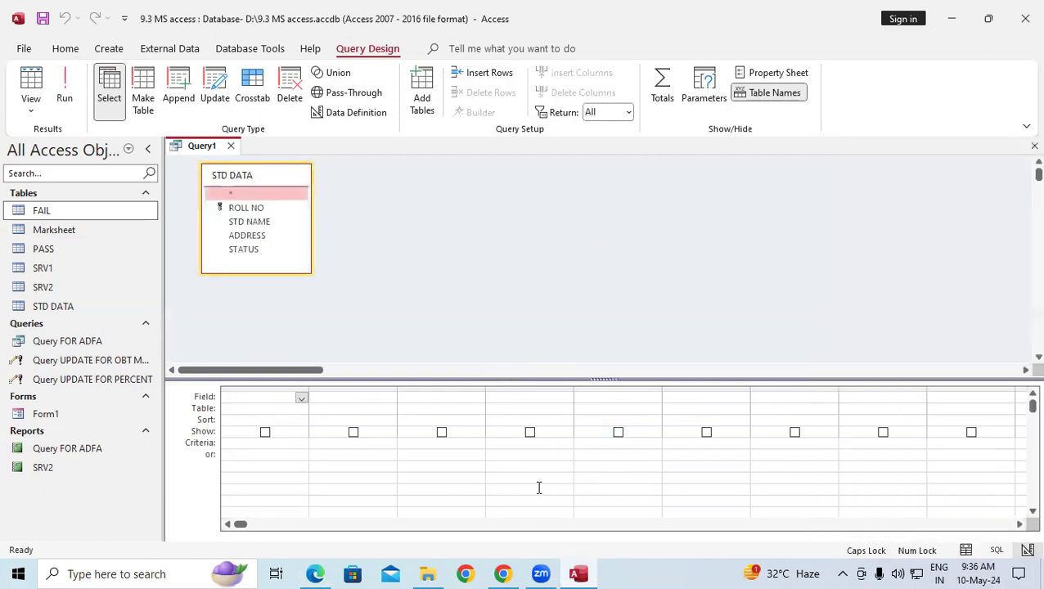
# Review the make-table steps in the PDF notes, then return to the query.
pyautogui.click(314, 574)
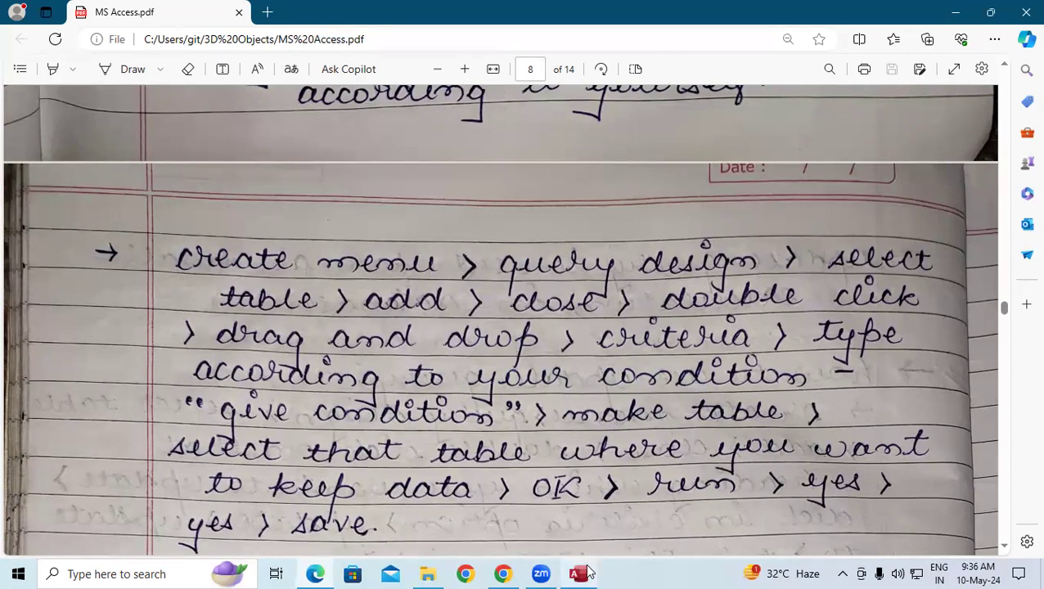
pyautogui.moveTo(586, 567)
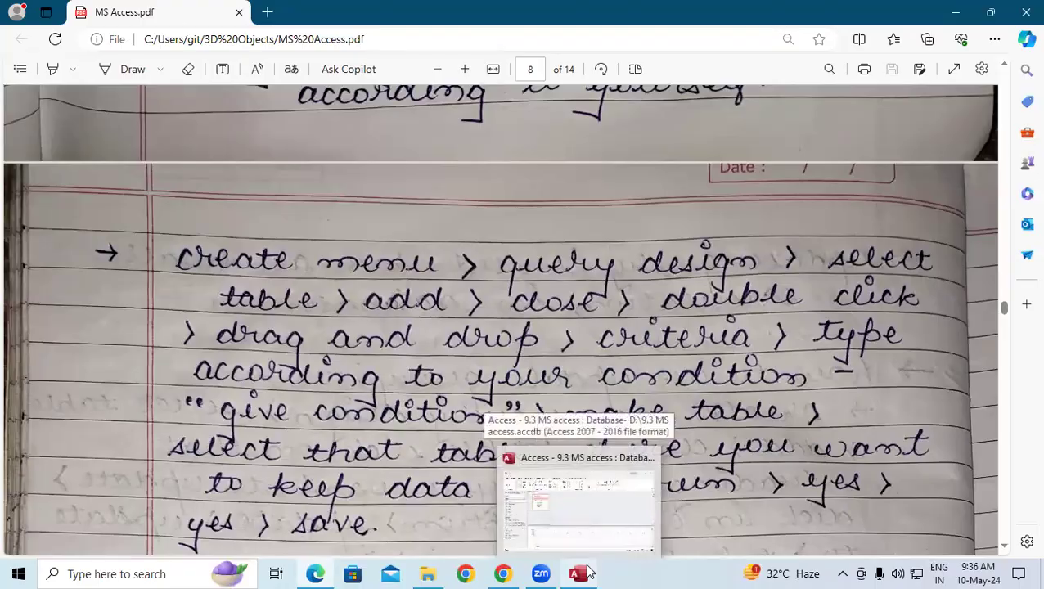
pyautogui.click(579, 572)
# Put ROLL NO, STD NAME, ADDRESS and STATUS in the grid with STATUS criterion "PASS".
pyautogui.doubleClick(278, 177)
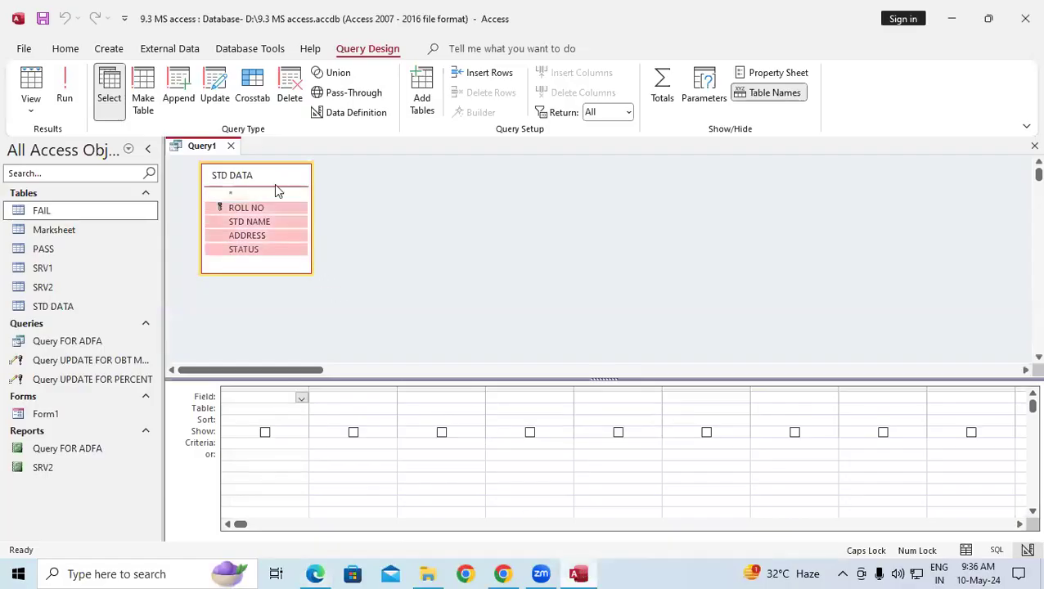
pyautogui.moveTo(268, 208); pyautogui.dragTo(247, 401)
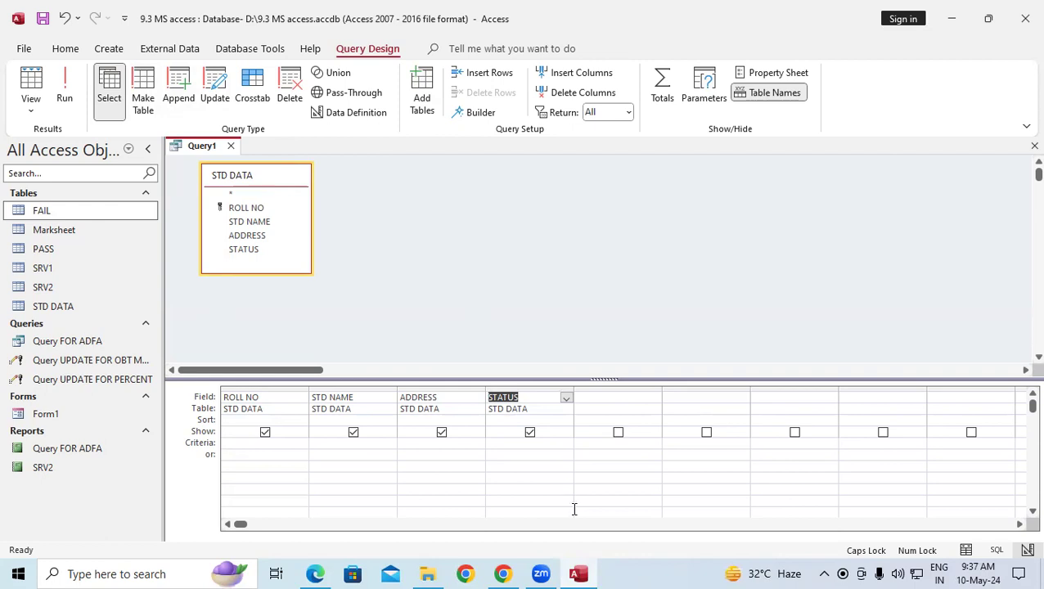
pyautogui.click(312, 573)
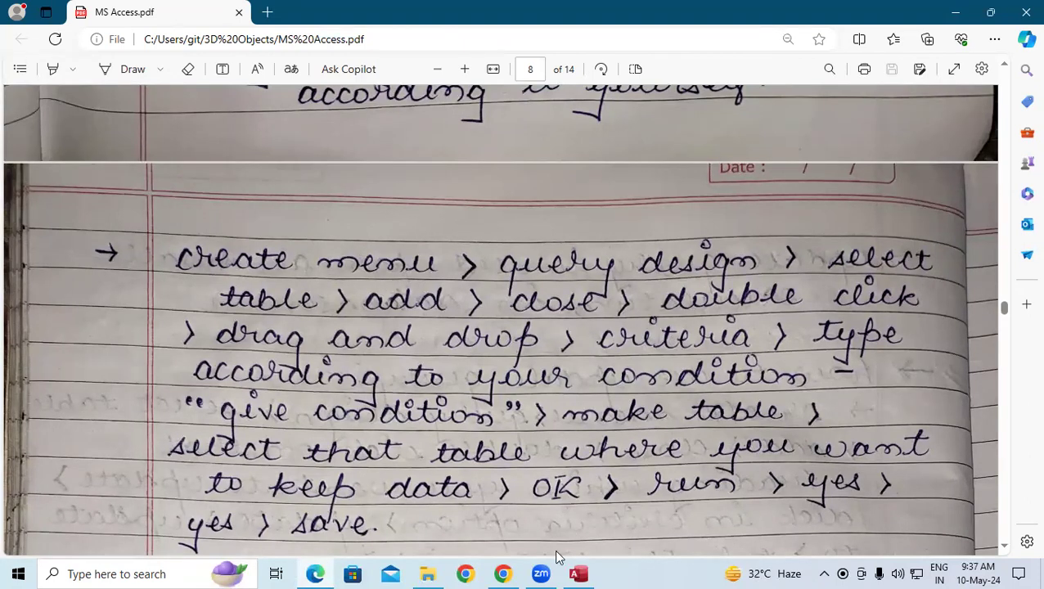
pyautogui.click(578, 573)
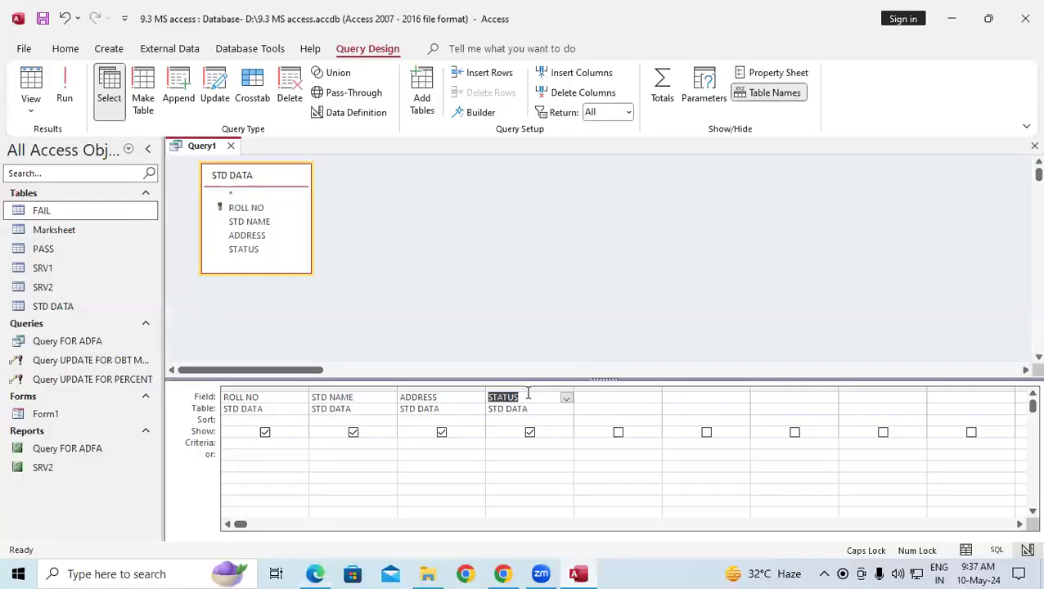
pyautogui.click(516, 442)
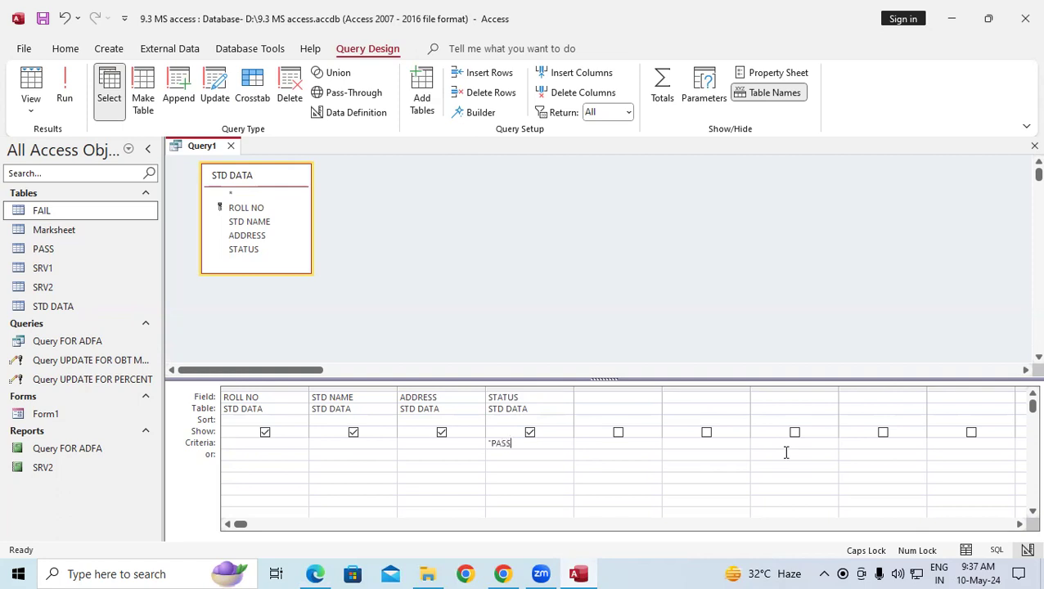
# Turn the query into a make-table query targeting PASS and run it, replacing PASS with 5 rows.
pyautogui.click(141, 82)
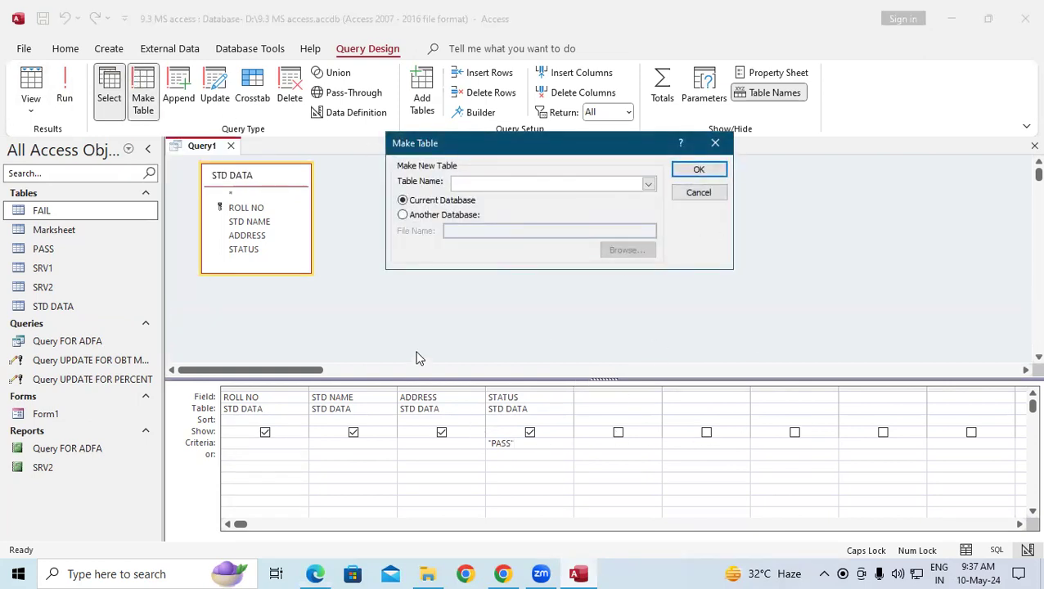
pyautogui.click(648, 185)
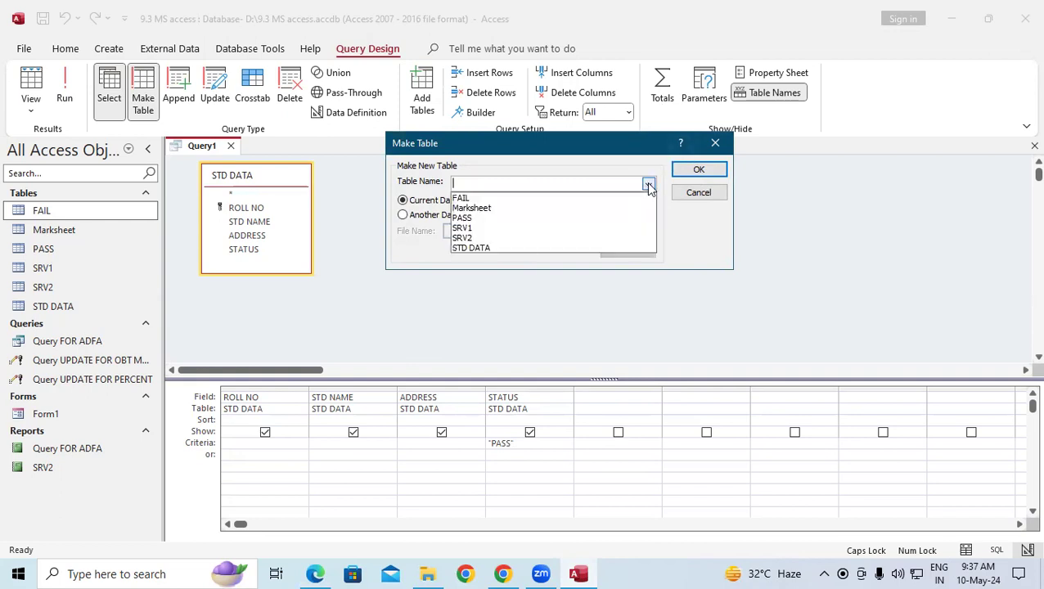
pyautogui.click(473, 219)
pyautogui.click(698, 169)
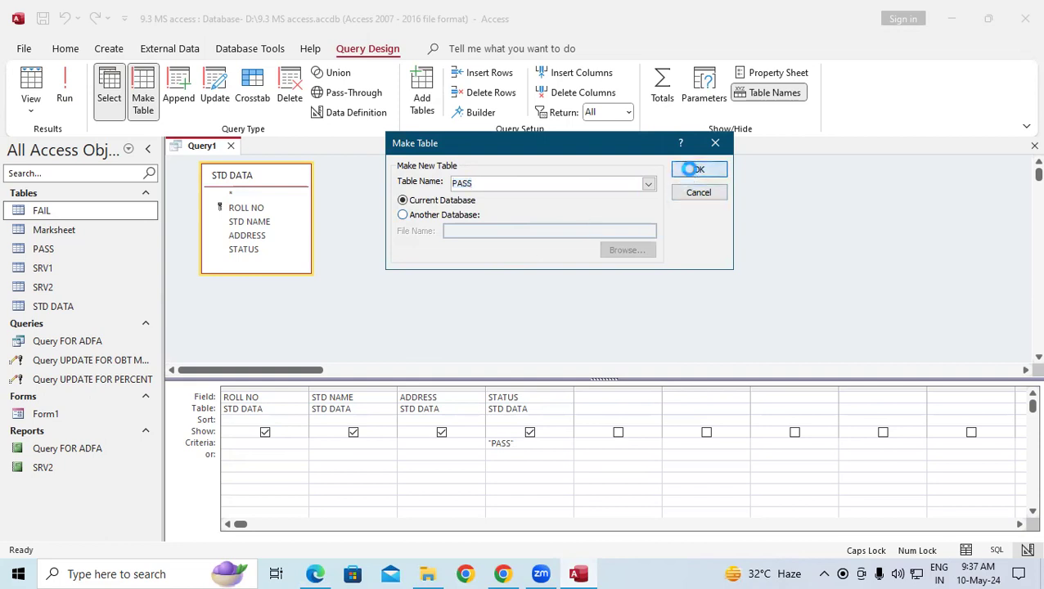
pyautogui.click(68, 99)
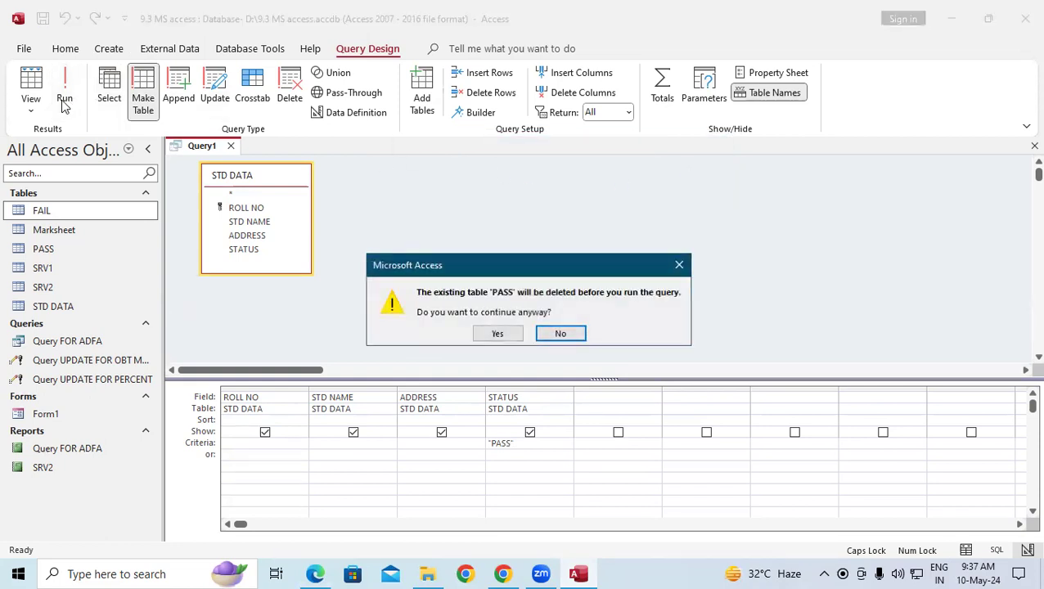
pyautogui.click(497, 334)
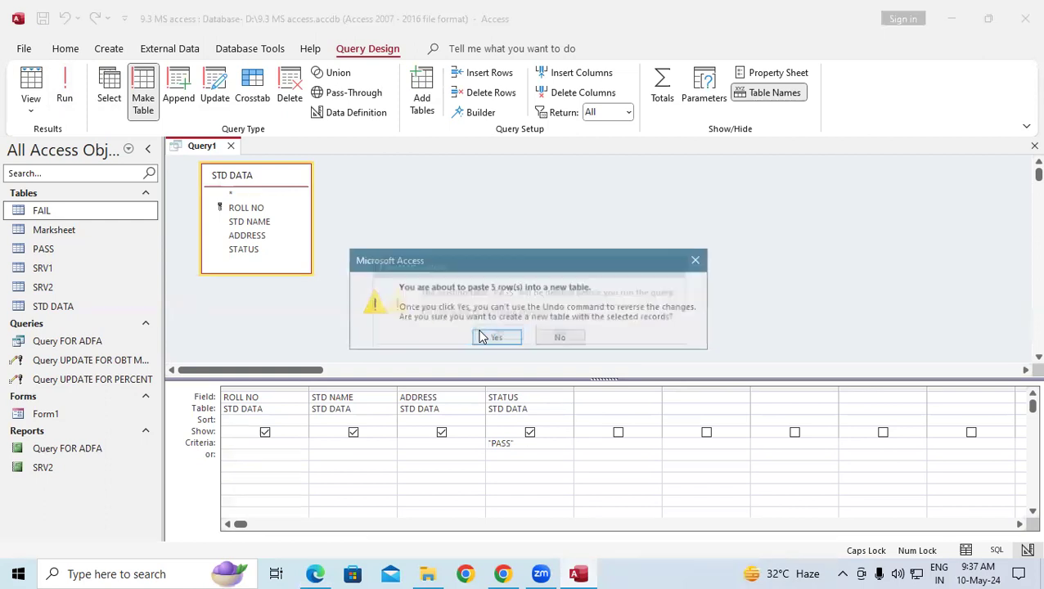
pyautogui.click(495, 338)
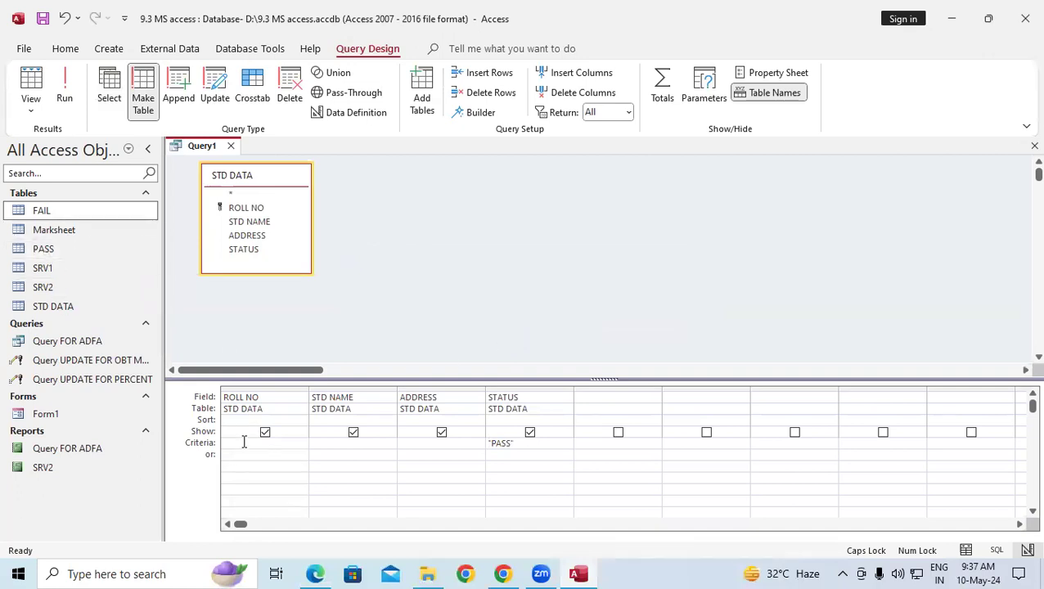
# Check the five records in PASS, then save the query as 'mAKE A TAB FOR PASS'.
pyautogui.doubleClick(53, 247)
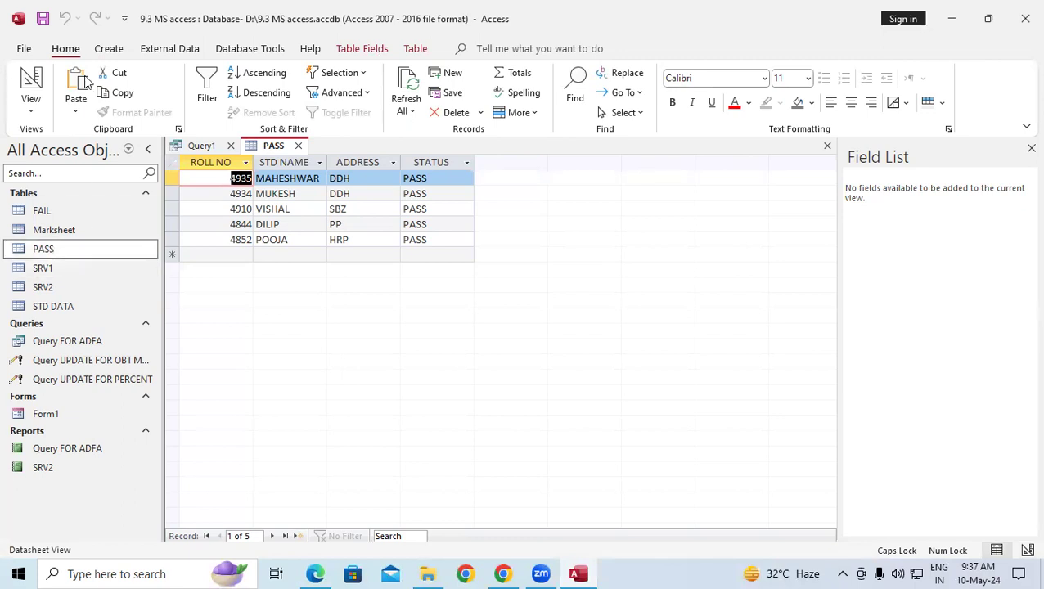
pyautogui.click(298, 146)
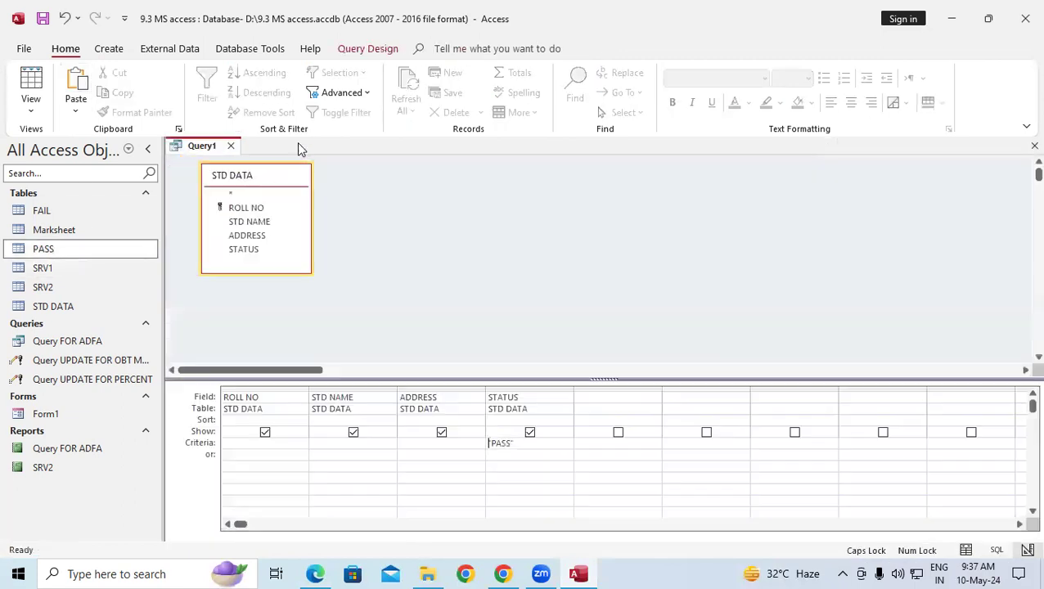
pyautogui.rightClick(222, 145)
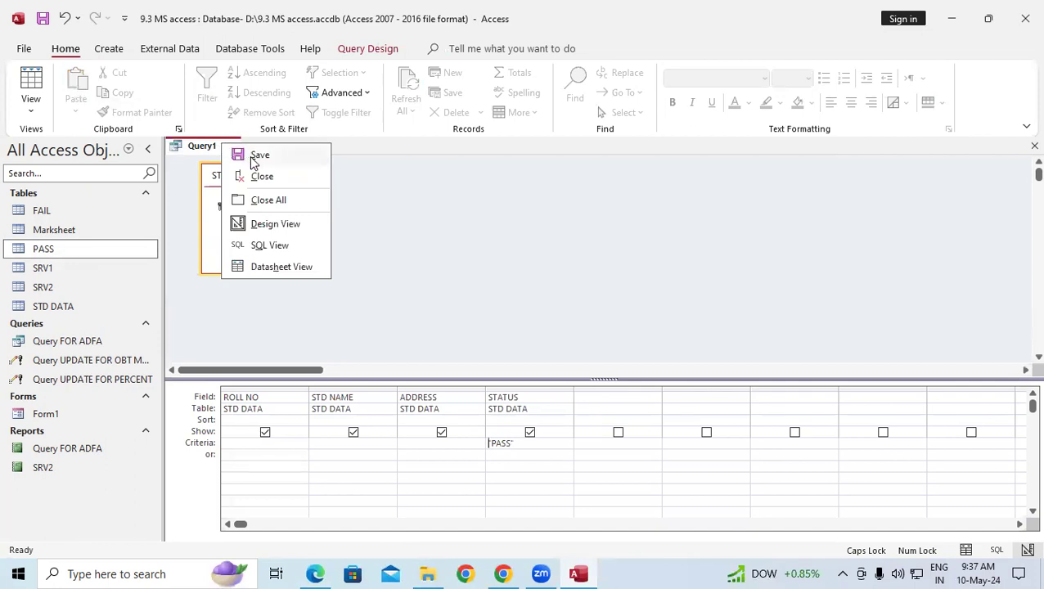
pyautogui.click(245, 155)
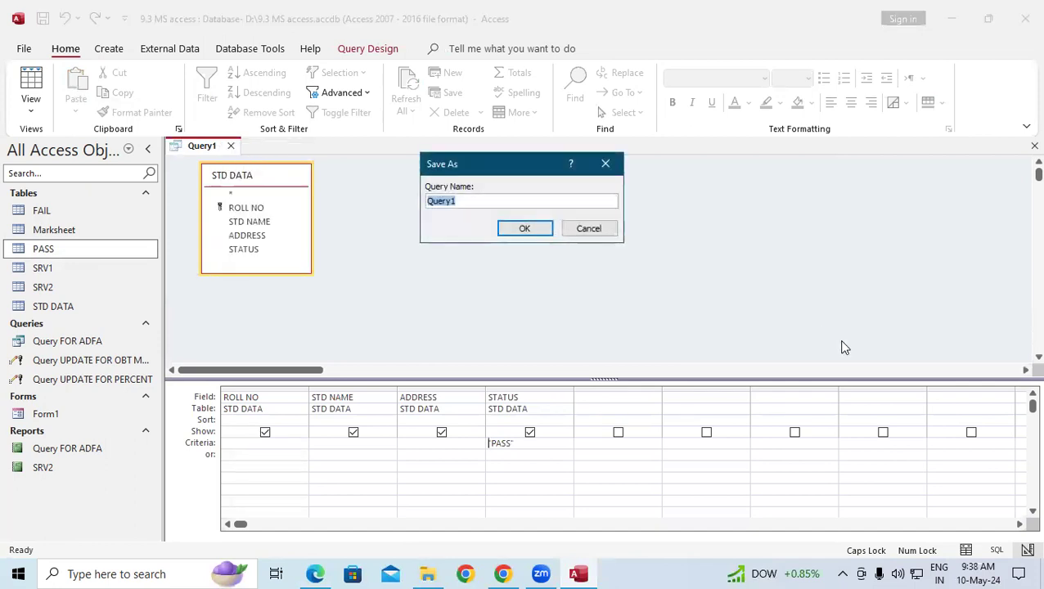
pyautogui.write('mAKE A TAB F')
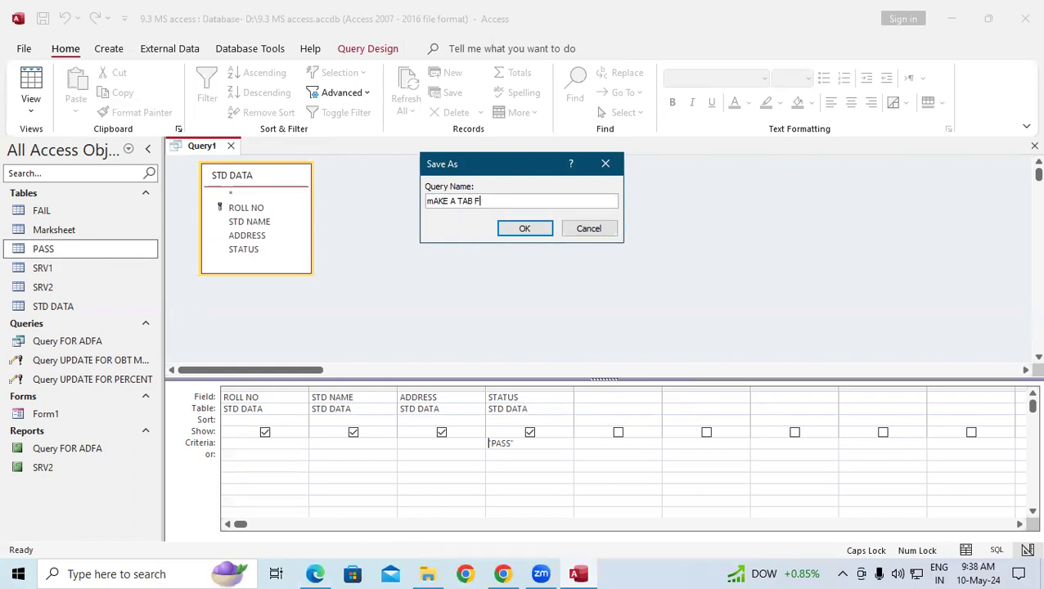
pyautogui.write('OR PASS')
pyautogui.press('Return')
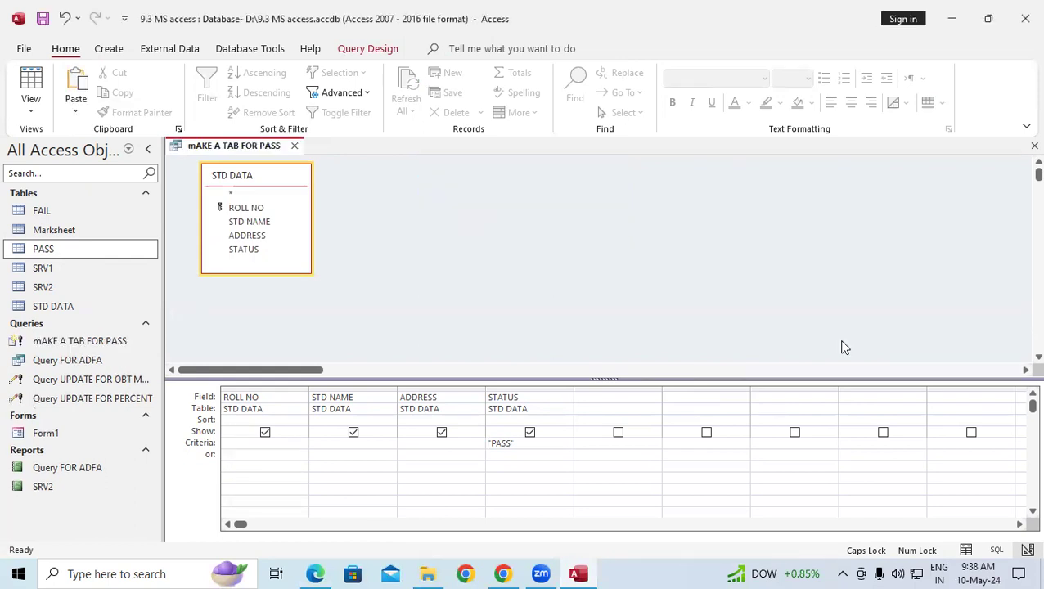
# Close the saved query and briefly open and close the FAIL table.
pyautogui.click(292, 147)
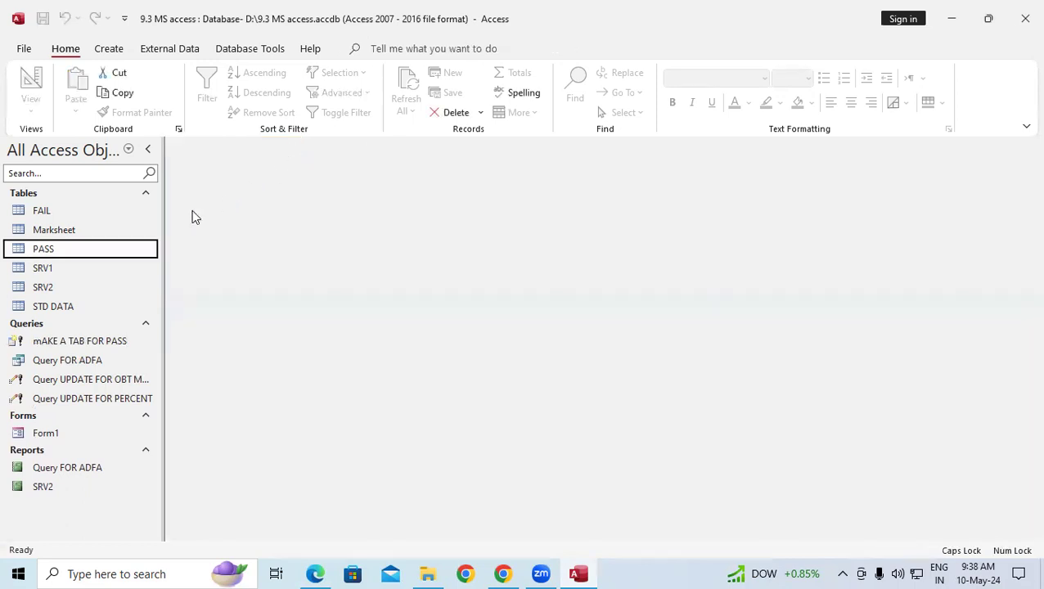
pyautogui.click(55, 214)
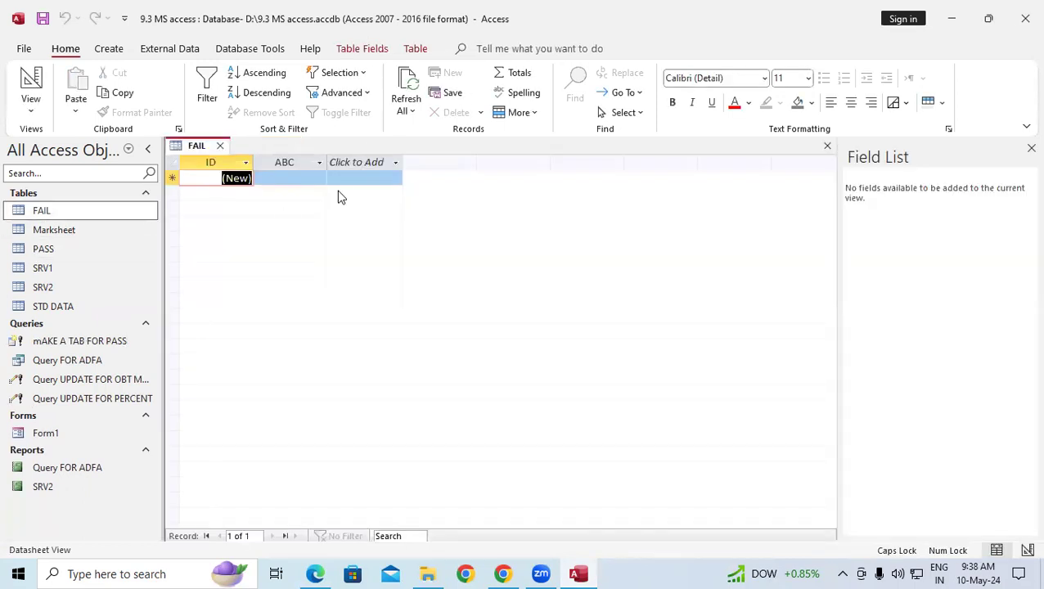
pyautogui.click(219, 146)
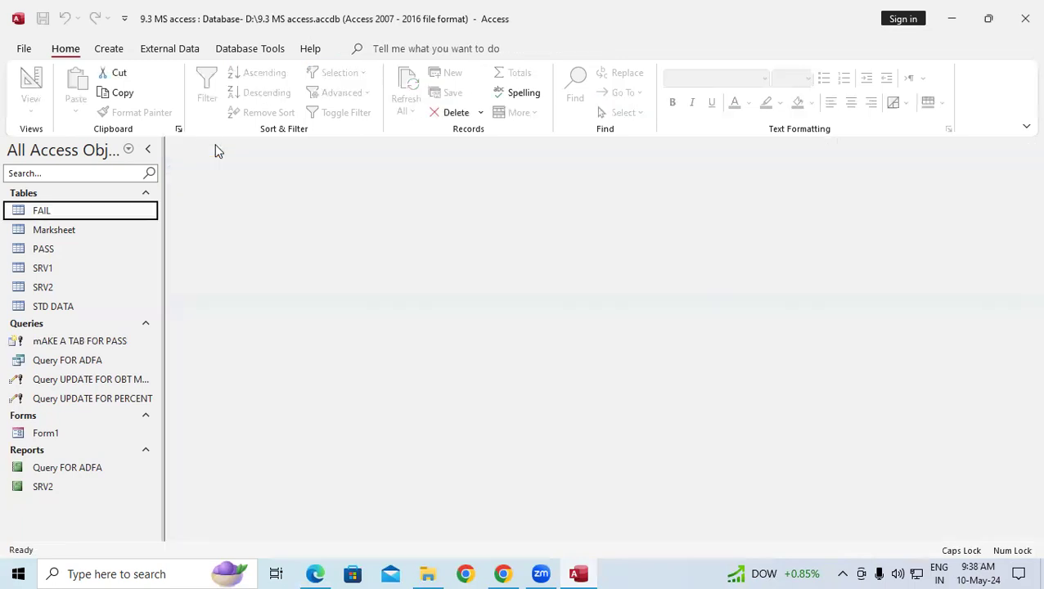
# Start a new query design with the STD DATA table added.
pyautogui.click(109, 50)
pyautogui.click(262, 82)
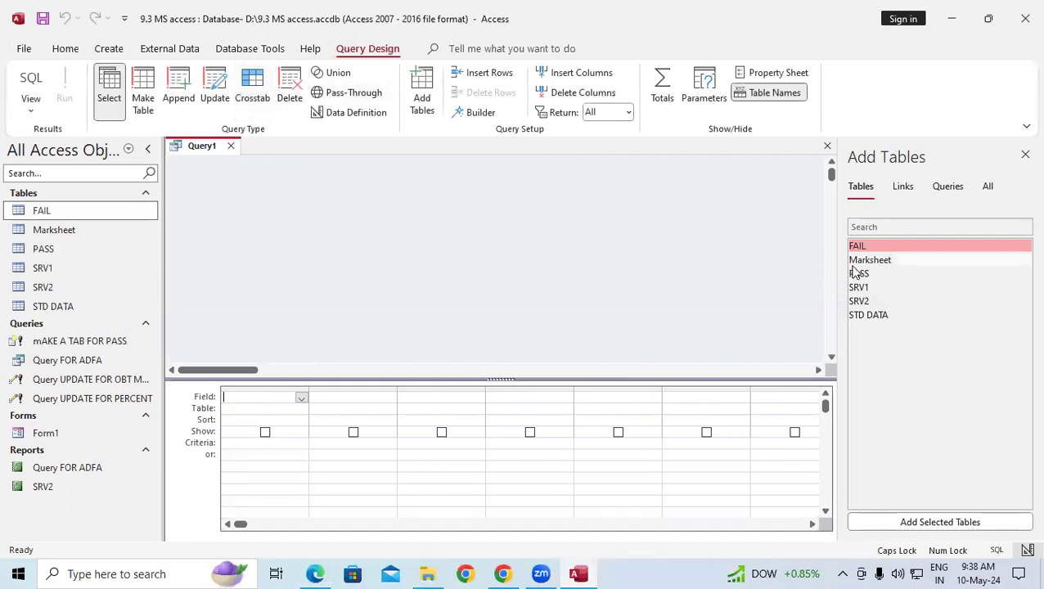
pyautogui.click(870, 316)
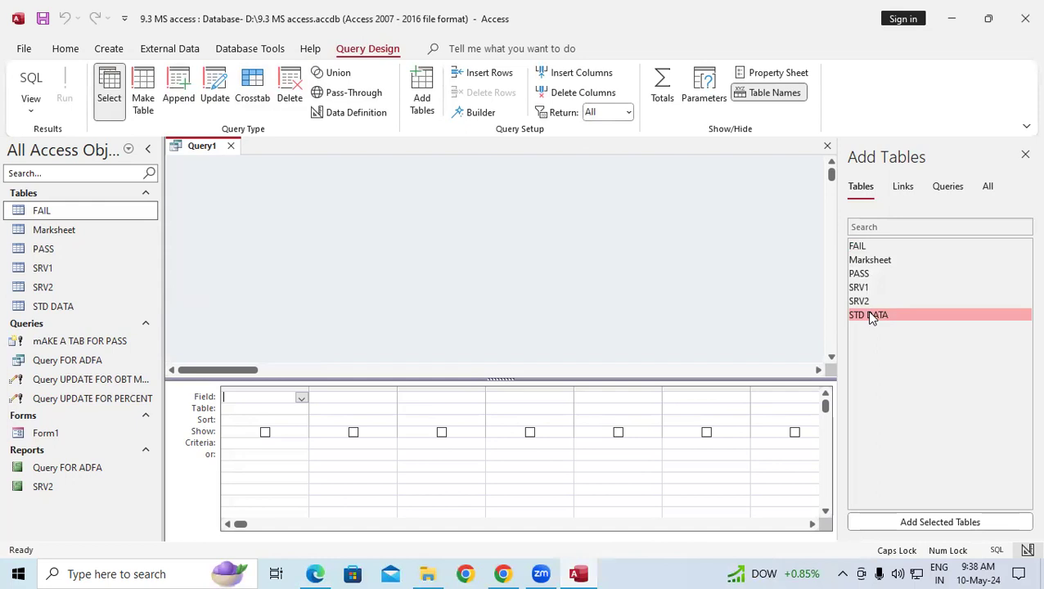
pyautogui.click(954, 522)
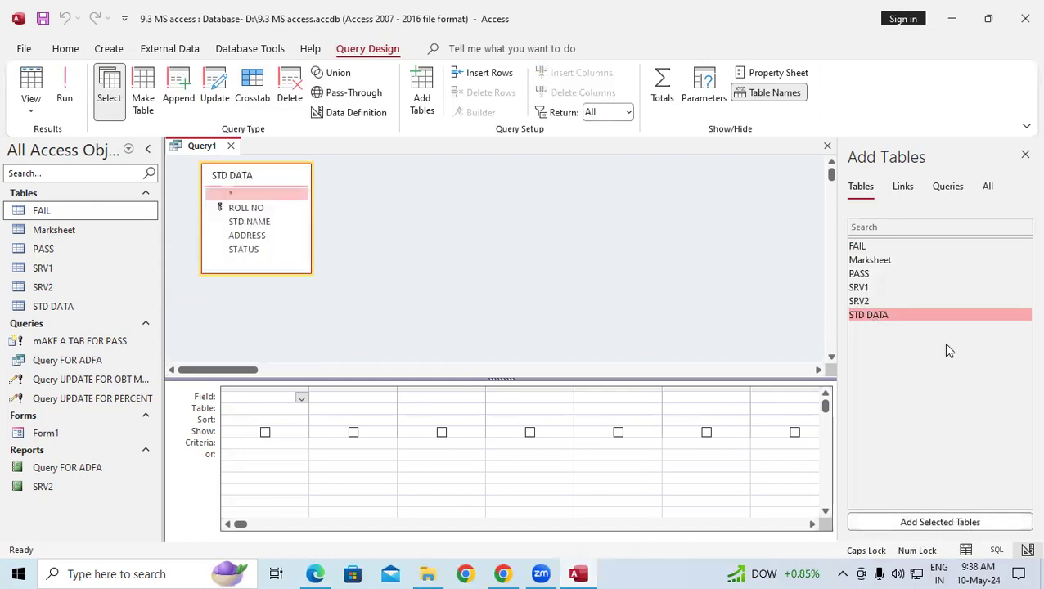
pyautogui.click(1025, 154)
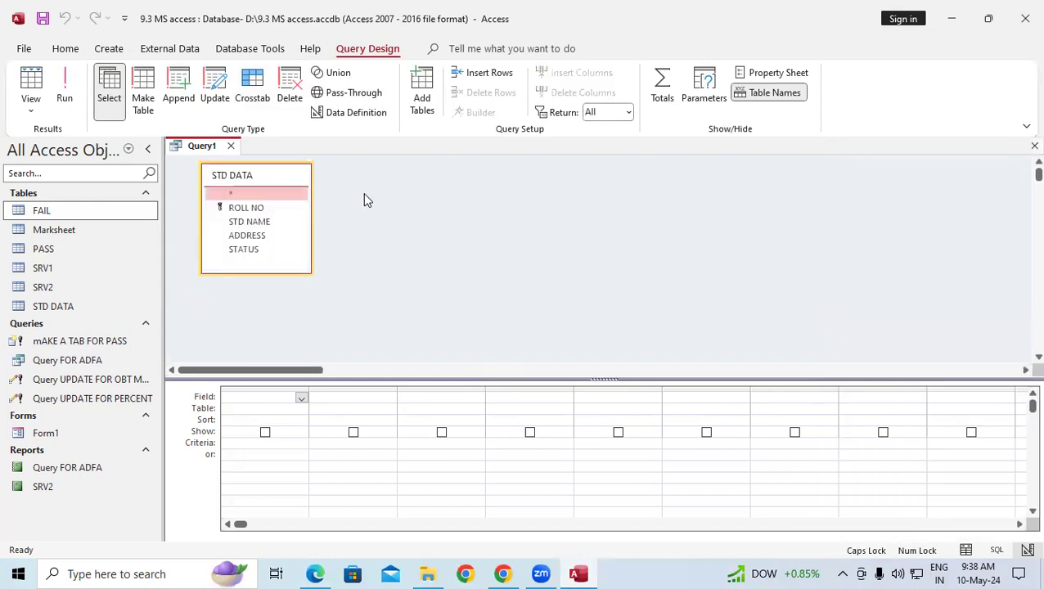
# Add ROLL NO, STD NAME, ADDRESS and STATUS to the grid with STATUS criterion "FAIL".
pyautogui.doubleClick(271, 181)
pyautogui.moveTo(270, 205); pyautogui.dragTo(280, 395)
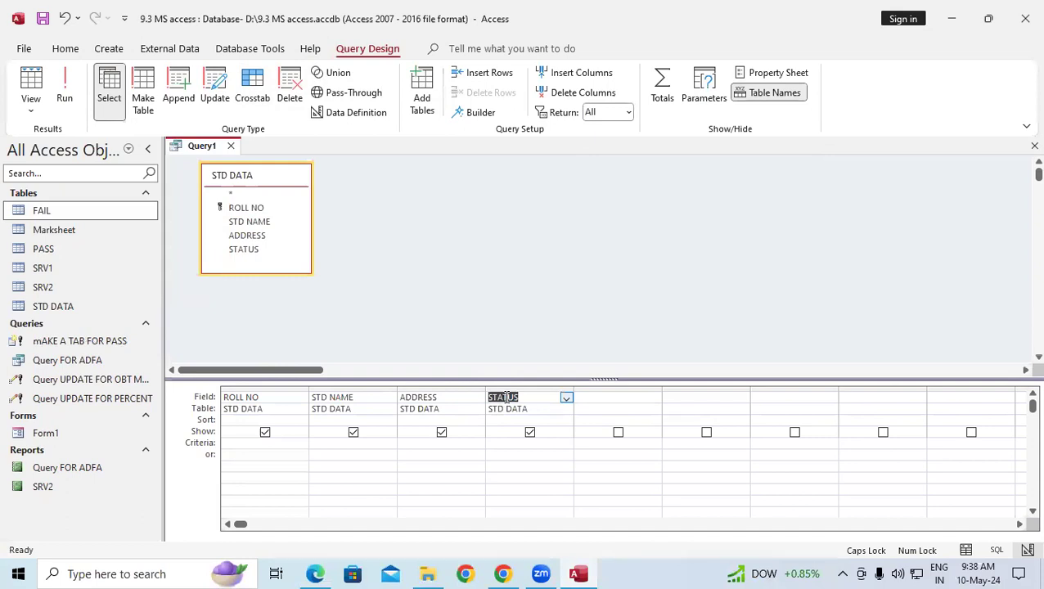
pyautogui.click(511, 441)
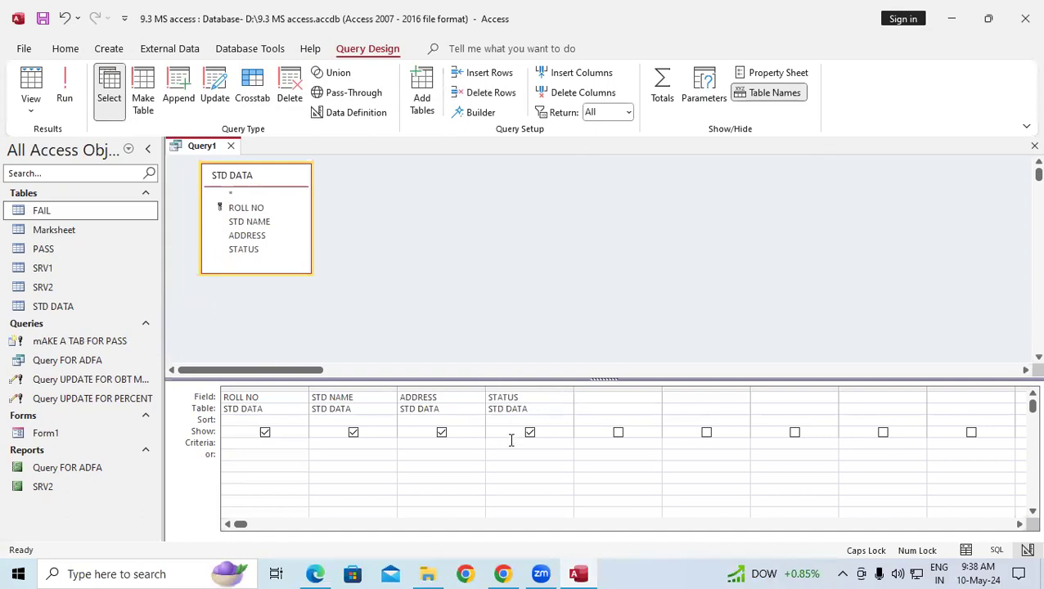
pyautogui.write('"FAIL')
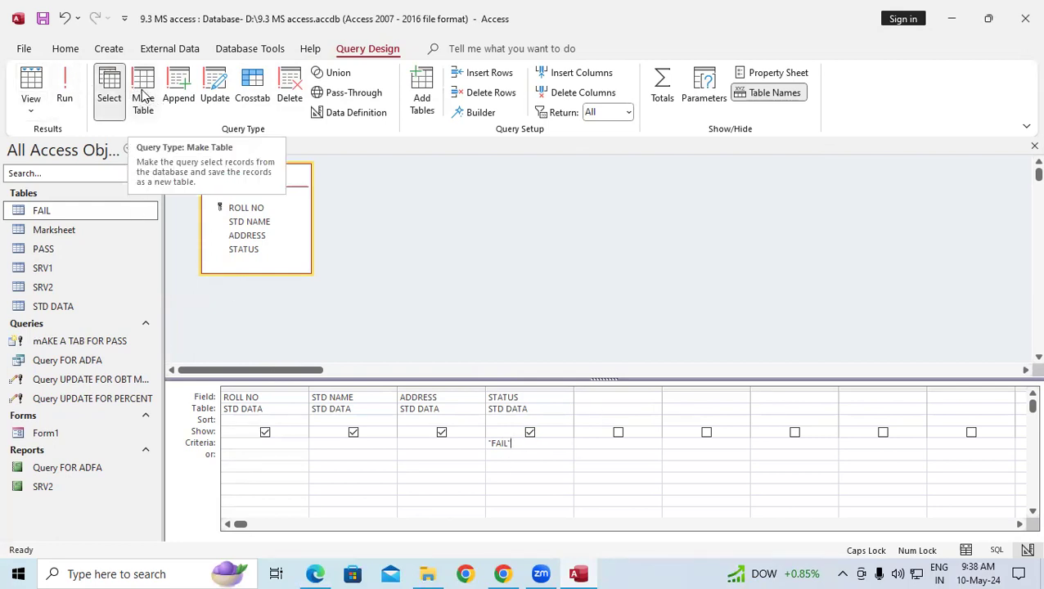
# Turn Query1 into a make-table query that creates the FAIL table.
pyautogui.click(144, 96)
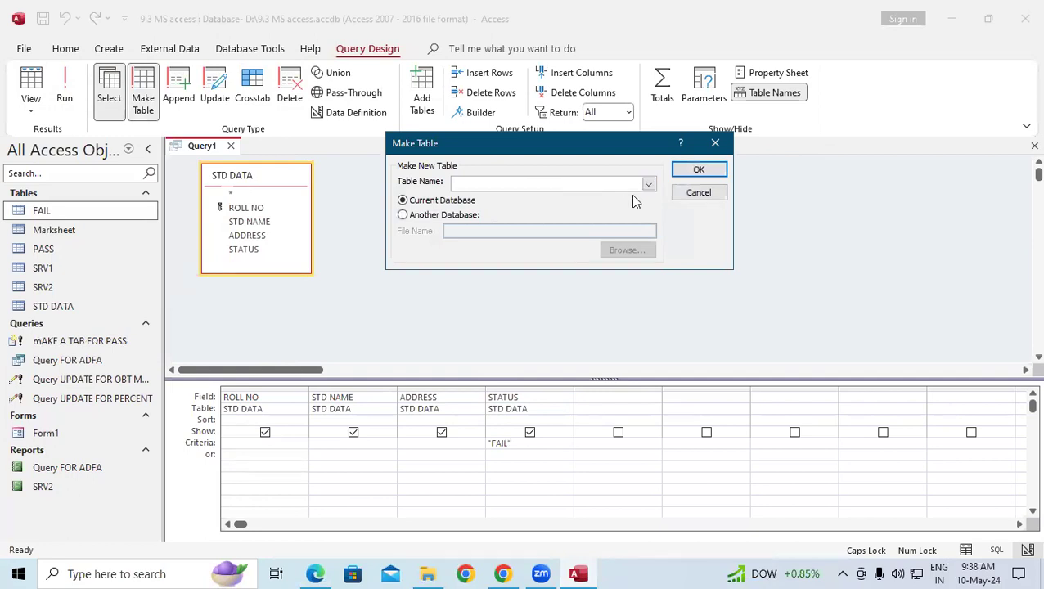
pyautogui.click(648, 185)
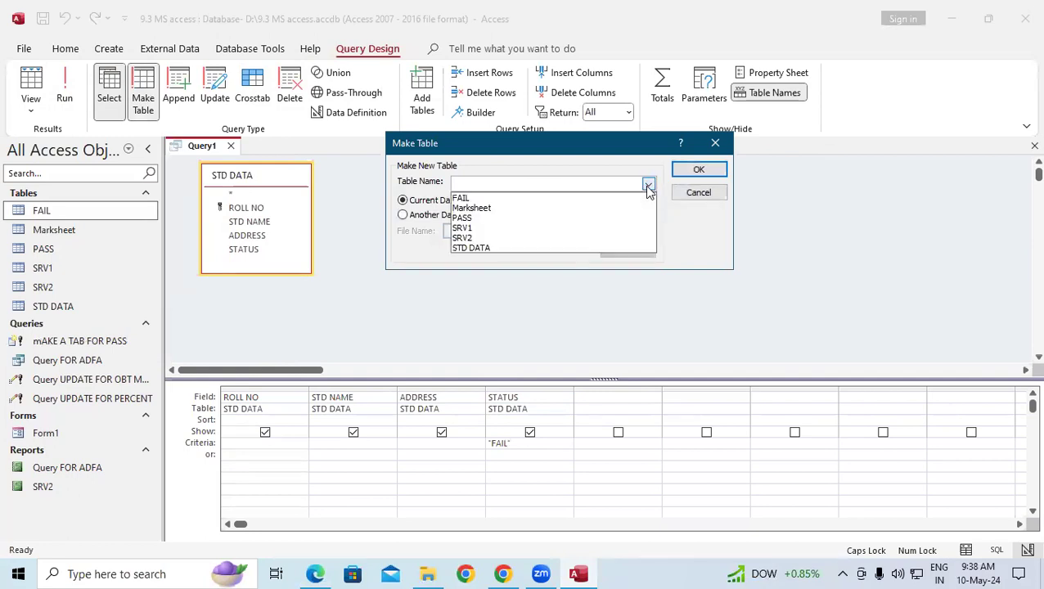
pyautogui.click(478, 199)
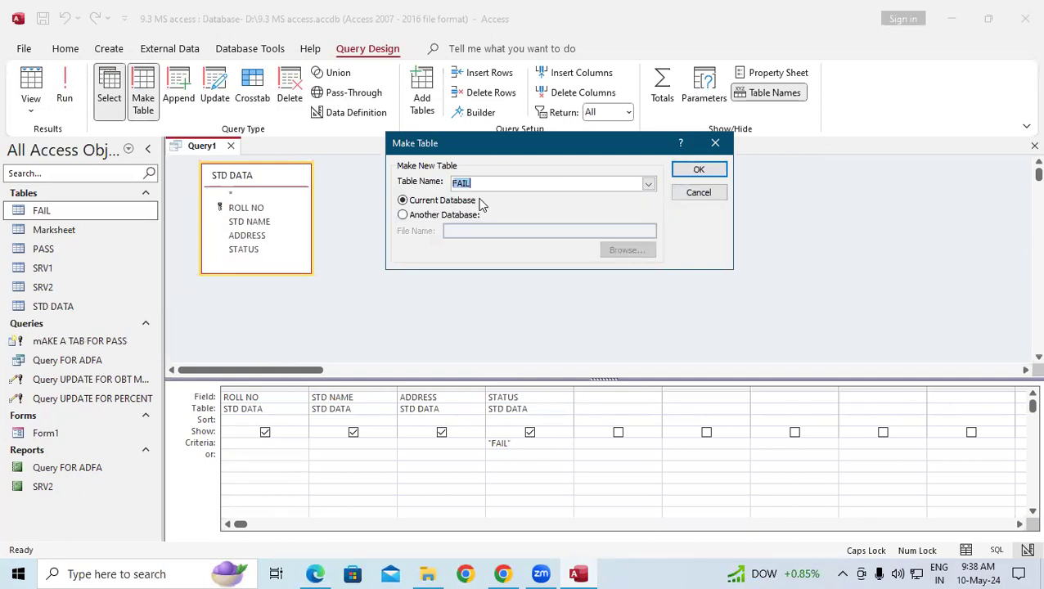
pyautogui.click(703, 171)
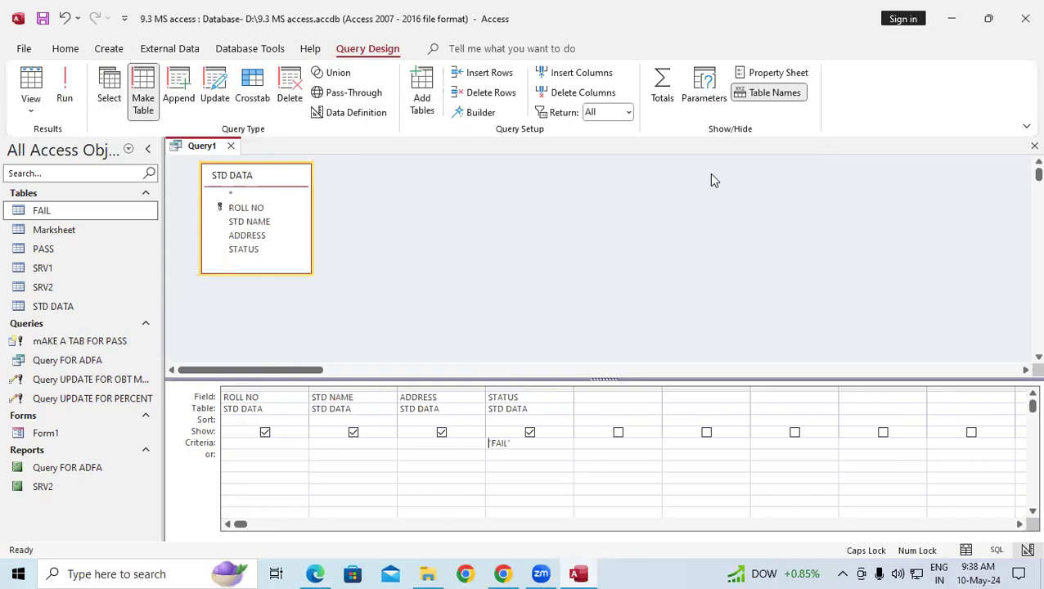
# Run the query, replacing FAIL with the six failing students, and open FAIL to verify.
pyautogui.click(64, 92)
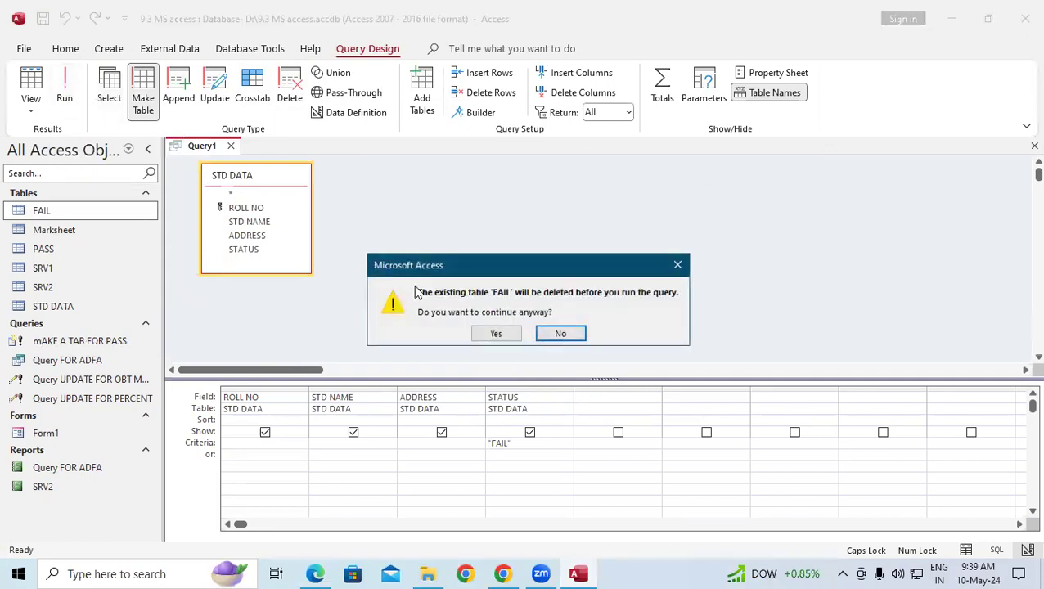
pyautogui.click(495, 334)
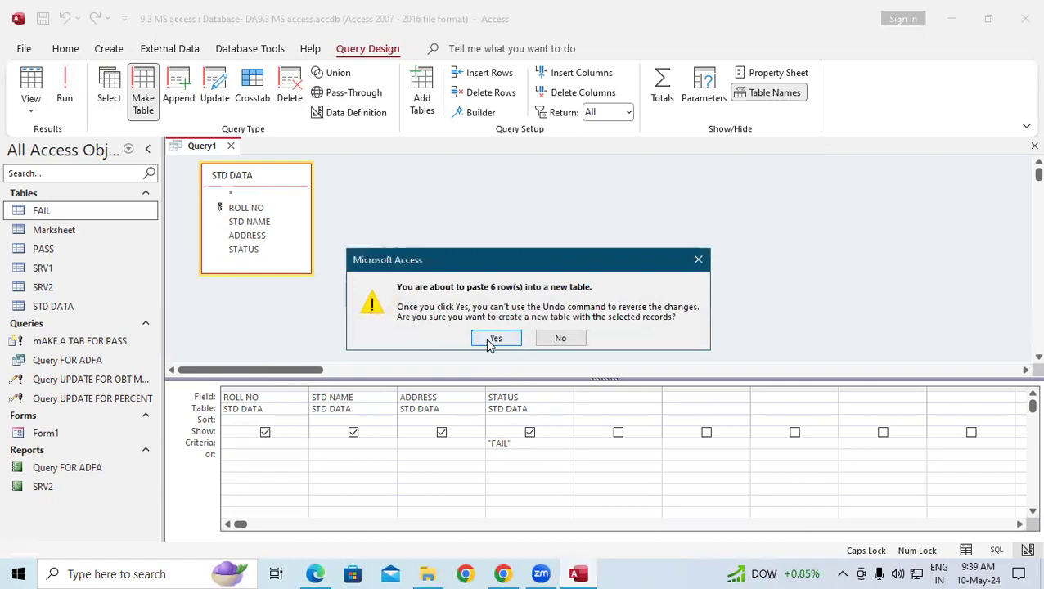
pyautogui.click(487, 338)
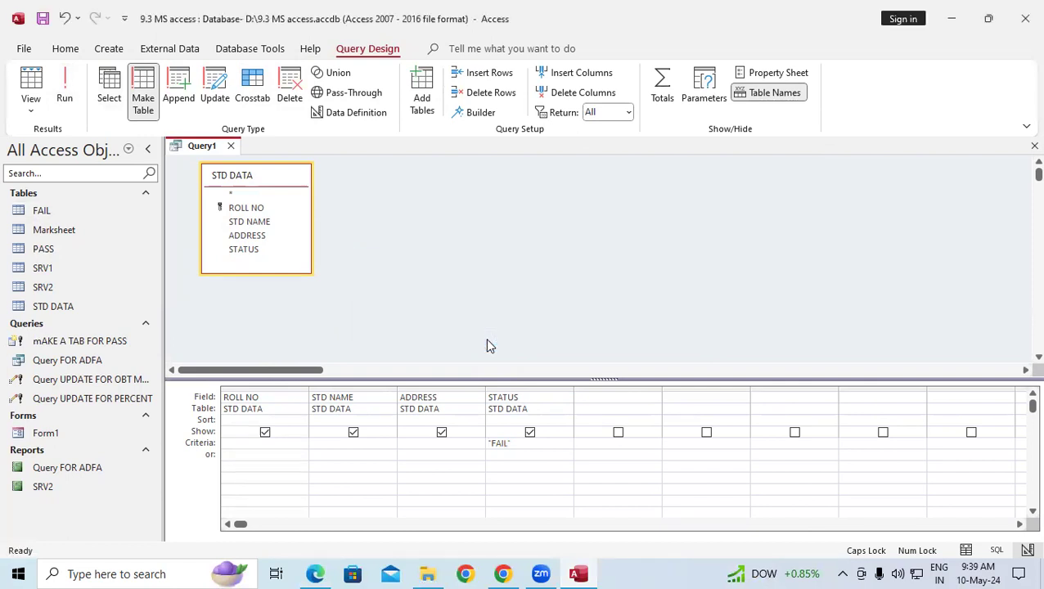
pyautogui.doubleClick(86, 217)
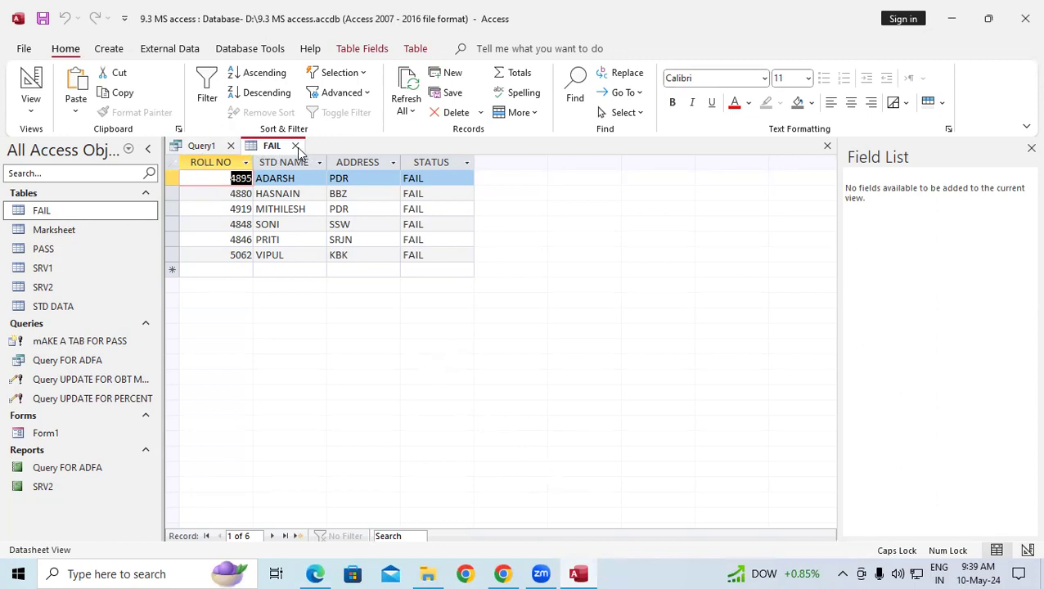
# Close FAIL, save Query1 as 'MAKE A TAB FOR FAIL', close it, and show the Create ribbon.
pyautogui.click(296, 146)
pyautogui.rightClick(214, 149)
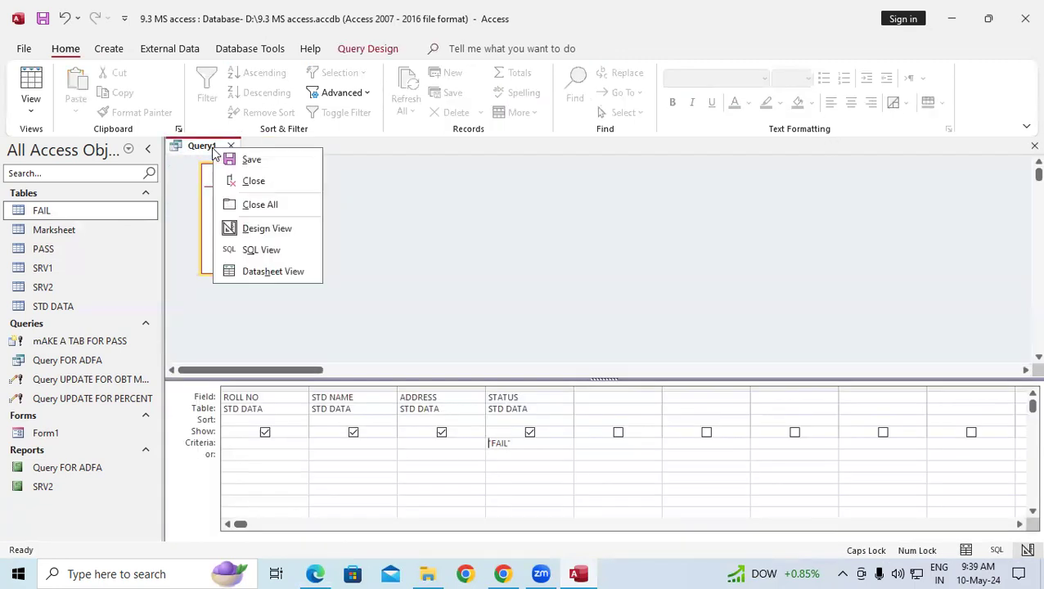
pyautogui.click(239, 159)
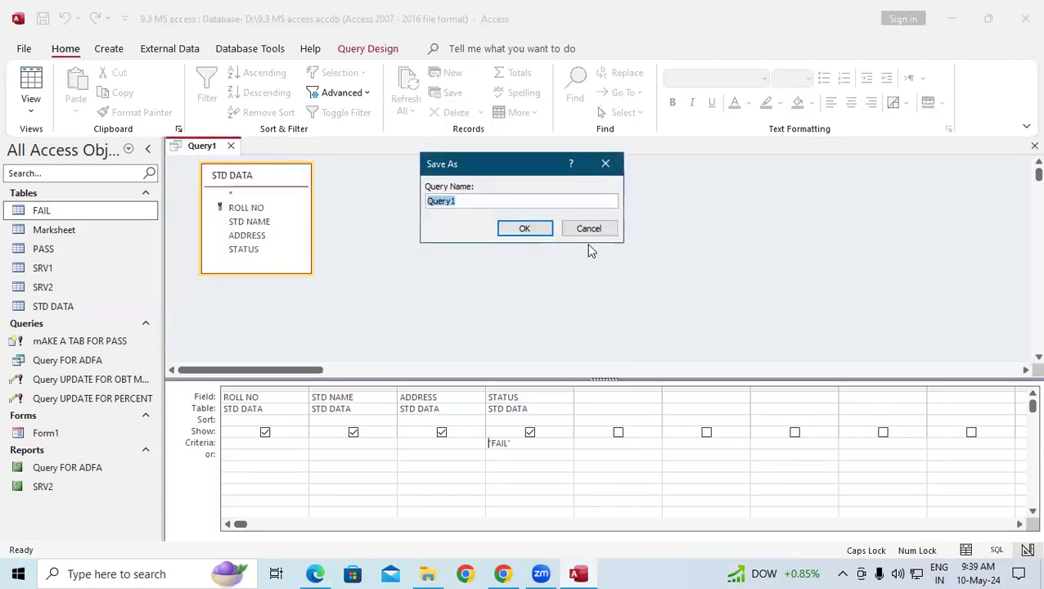
pyautogui.write('MAKE A TAB FOR FAIL')
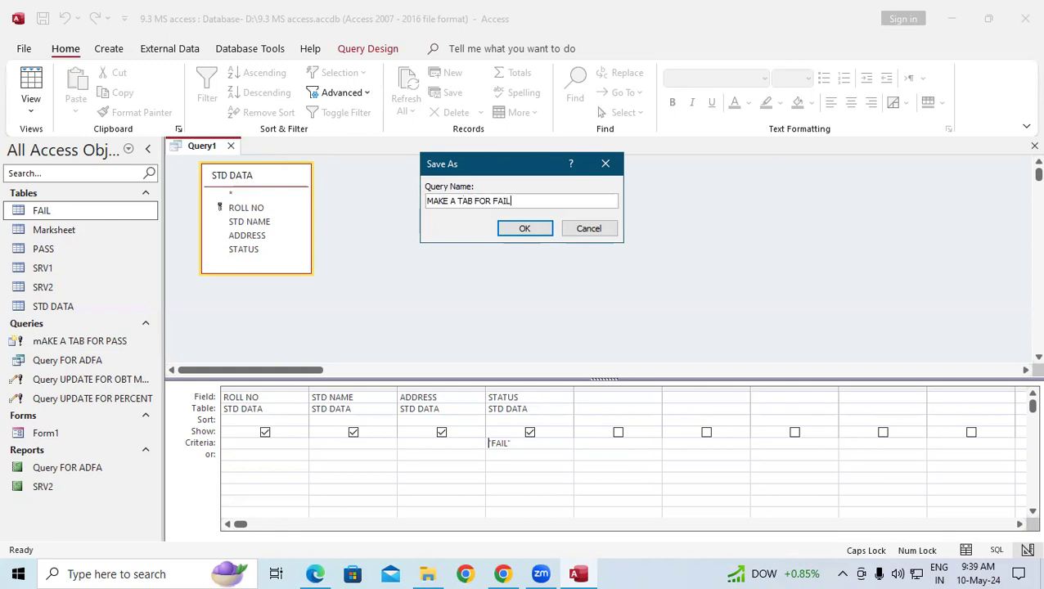
pyautogui.press('Return')
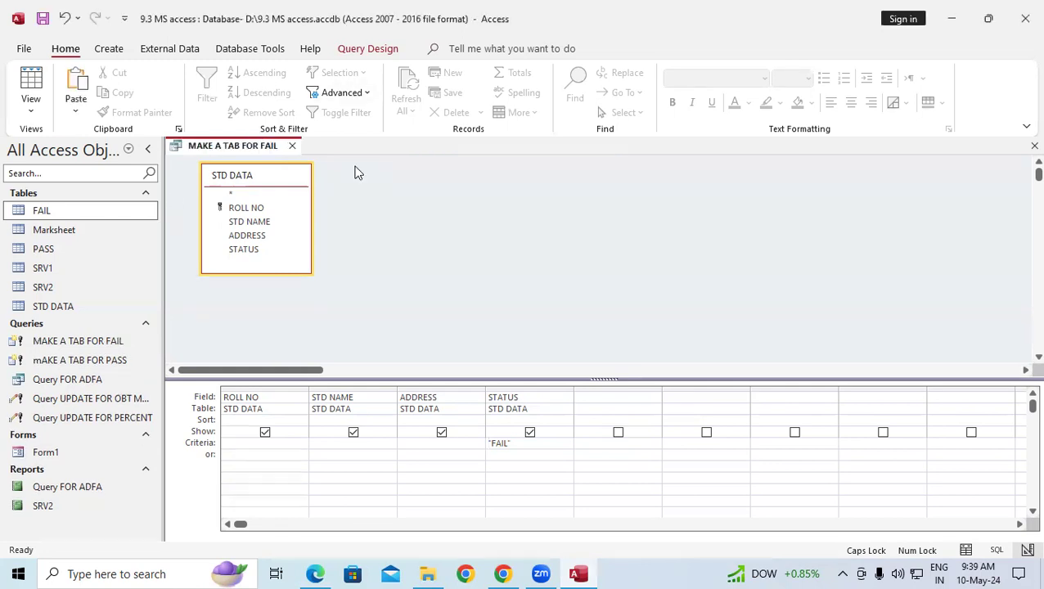
pyautogui.click(294, 146)
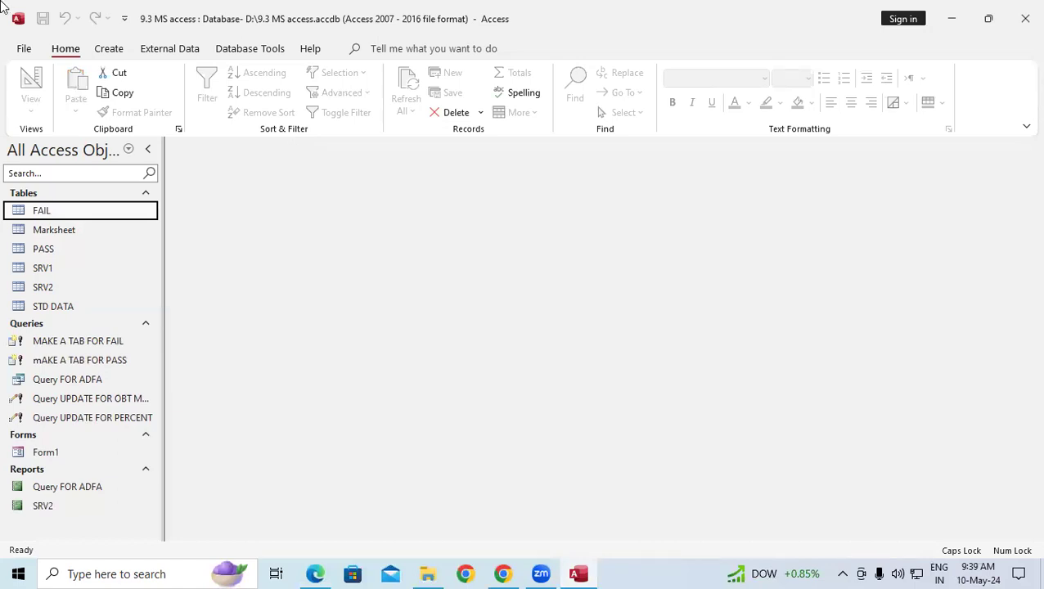
pyautogui.click(103, 48)
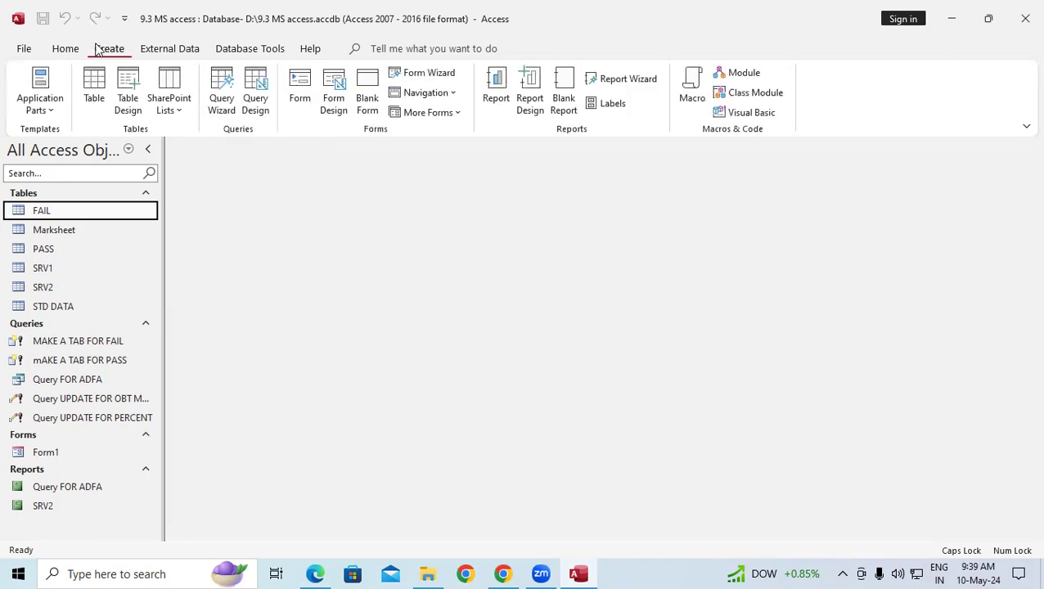
# Create a new blank table named Table1 and open it in Design View.
pyautogui.click(101, 89)
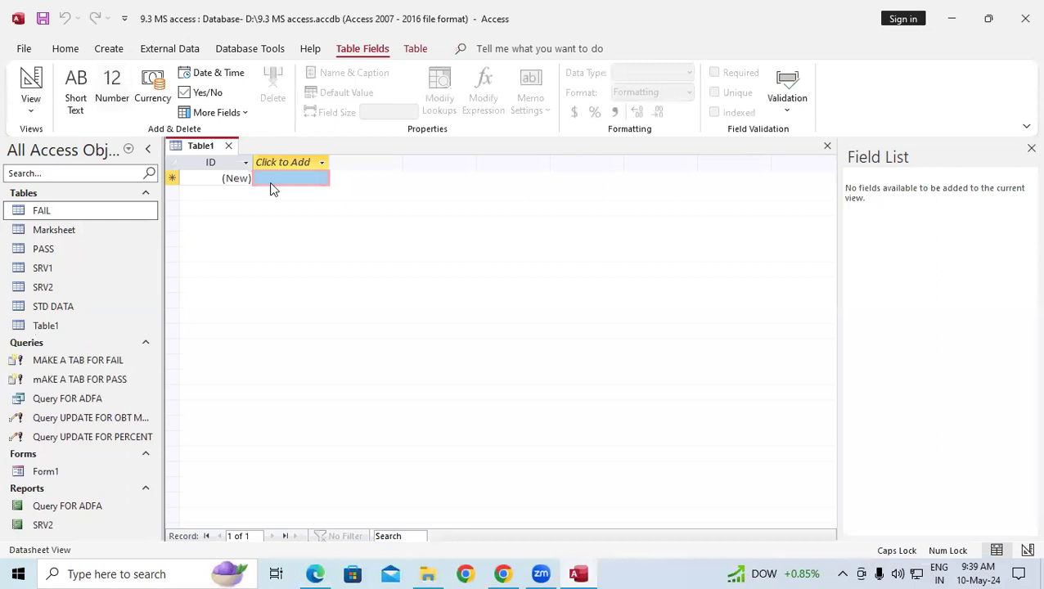
pyautogui.click(30, 112)
pyautogui.click(74, 172)
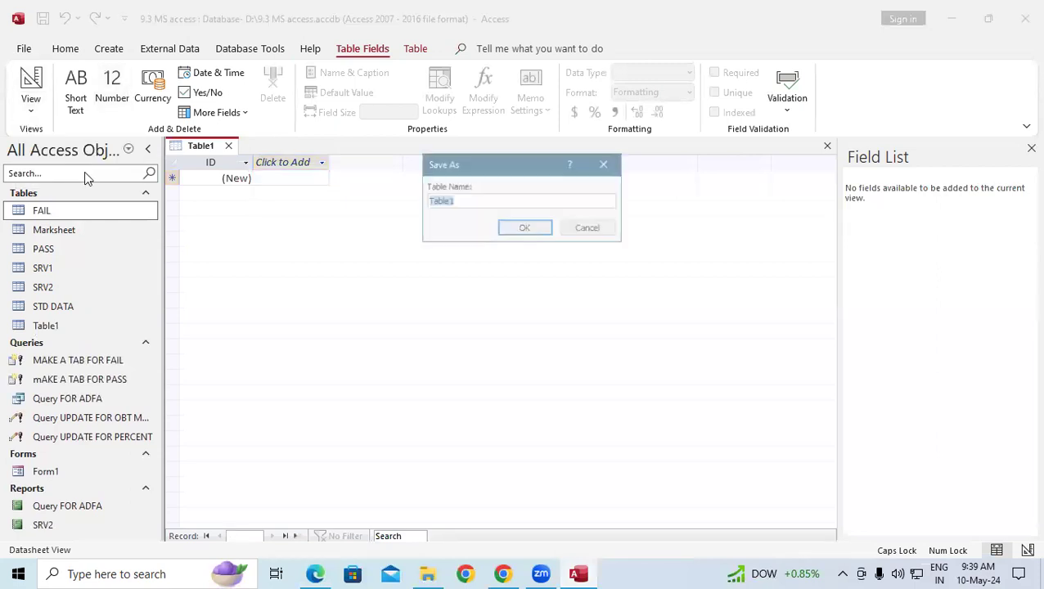
pyautogui.click(507, 229)
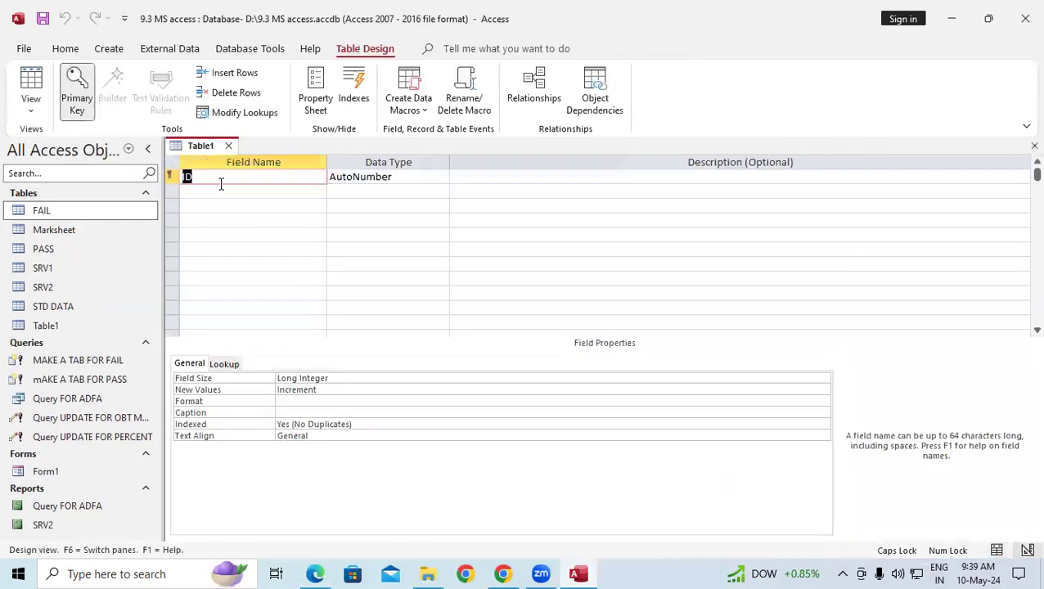
# Add fields ORDER ID as Number, plus CUSTOMER NAME and ORDER NAME as Short Text.
pyautogui.write('ORDER ID')
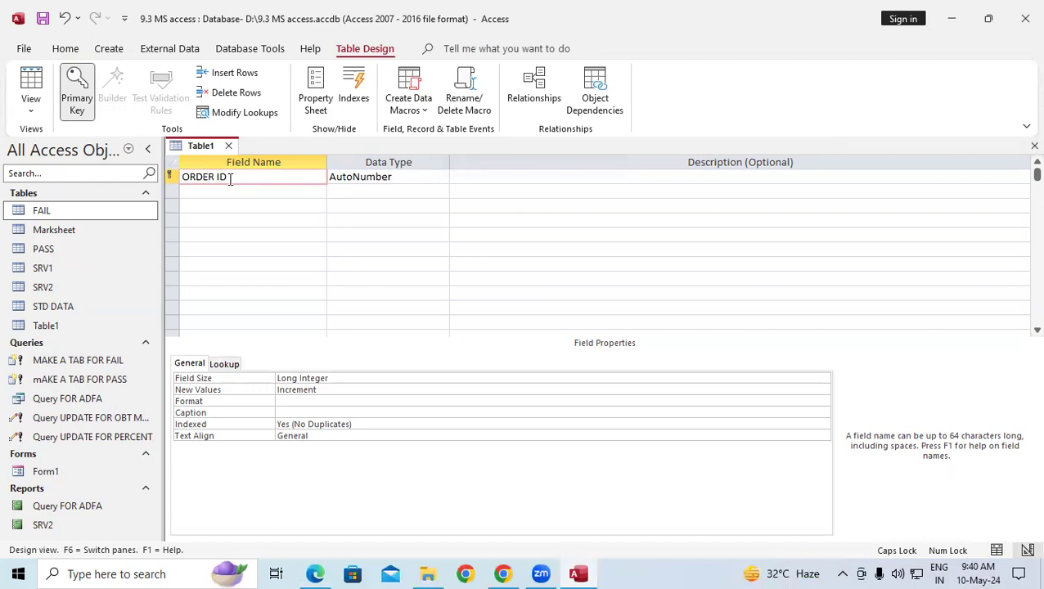
pyautogui.press('Tab')
pyautogui.write('N')
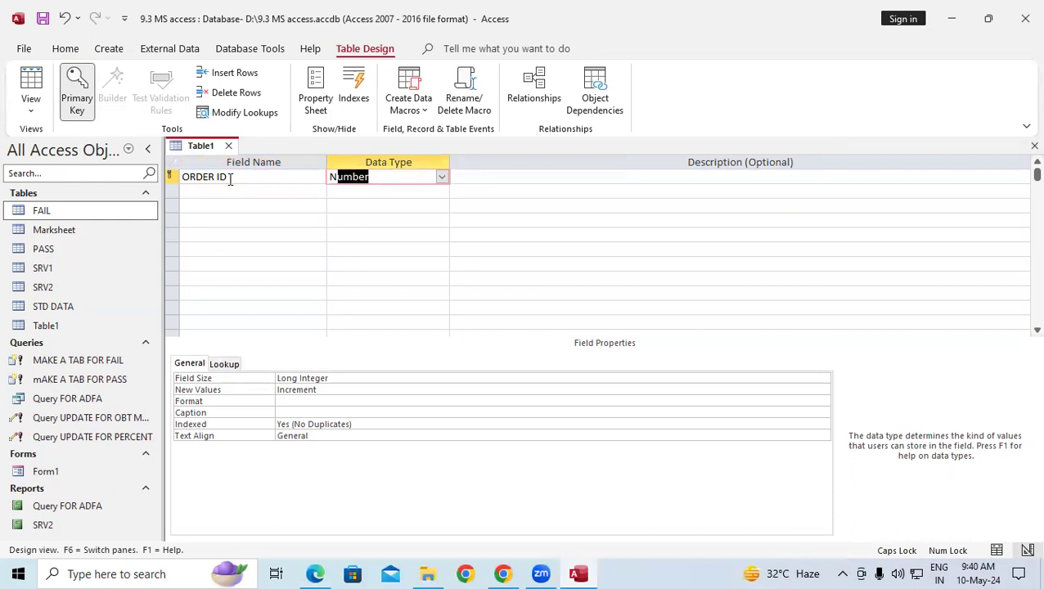
pyautogui.press('Tab')
pyautogui.press('Tab')
pyautogui.write('CUSTOMER NAME')
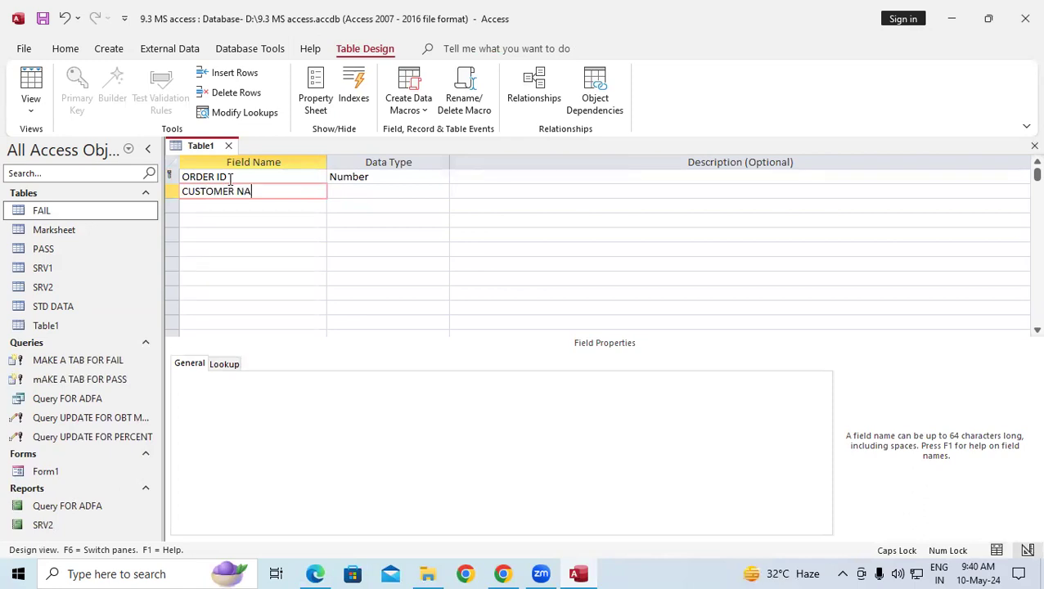
pyautogui.press('Tab')
pyautogui.press('Tab')
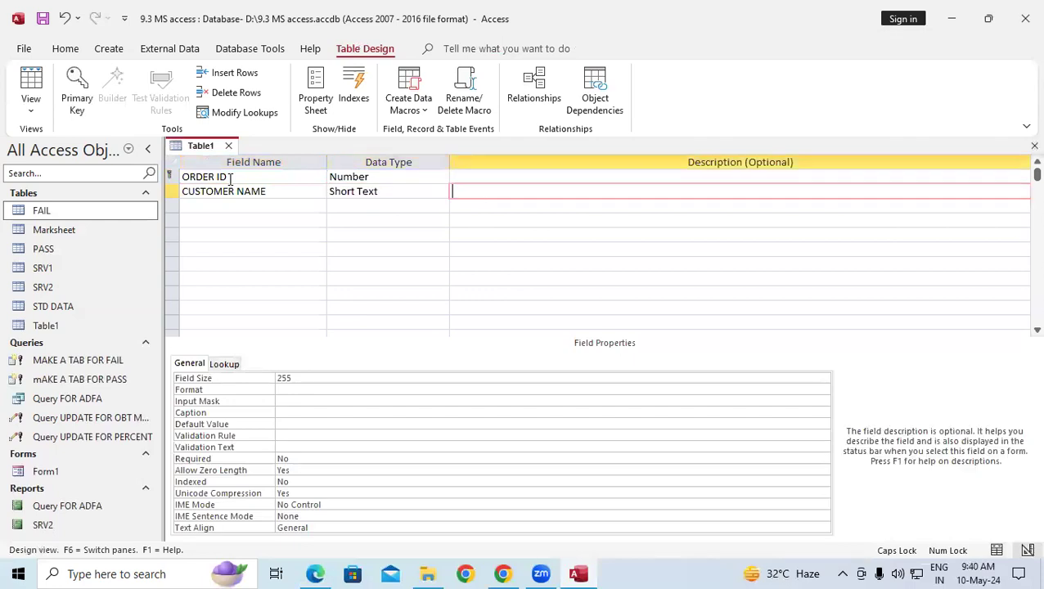
pyautogui.press('Tab')
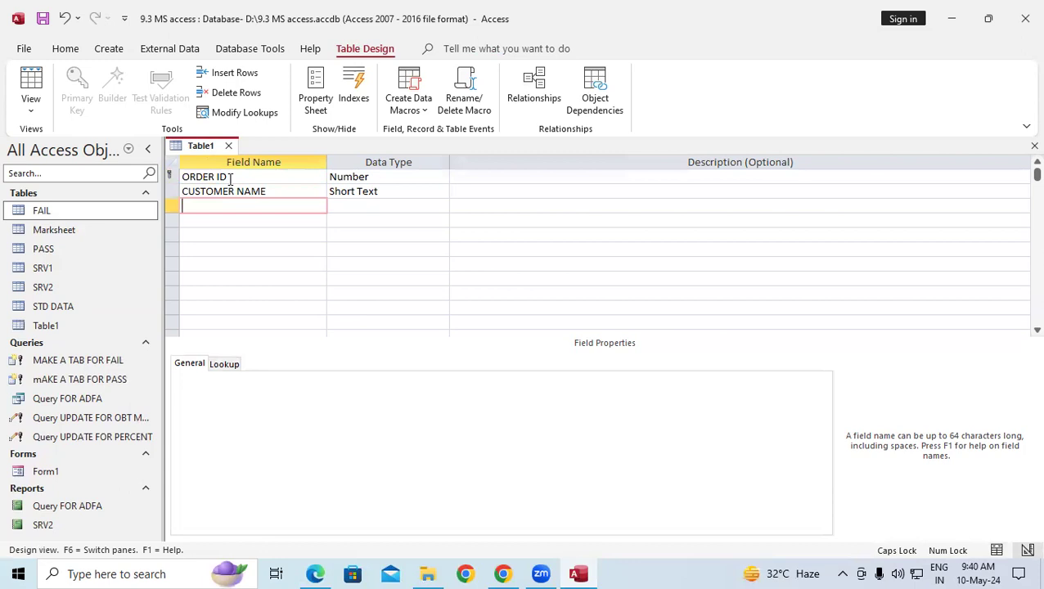
pyautogui.write('ORDER NAME')
pyautogui.press('Tab')
pyautogui.press('Tab')
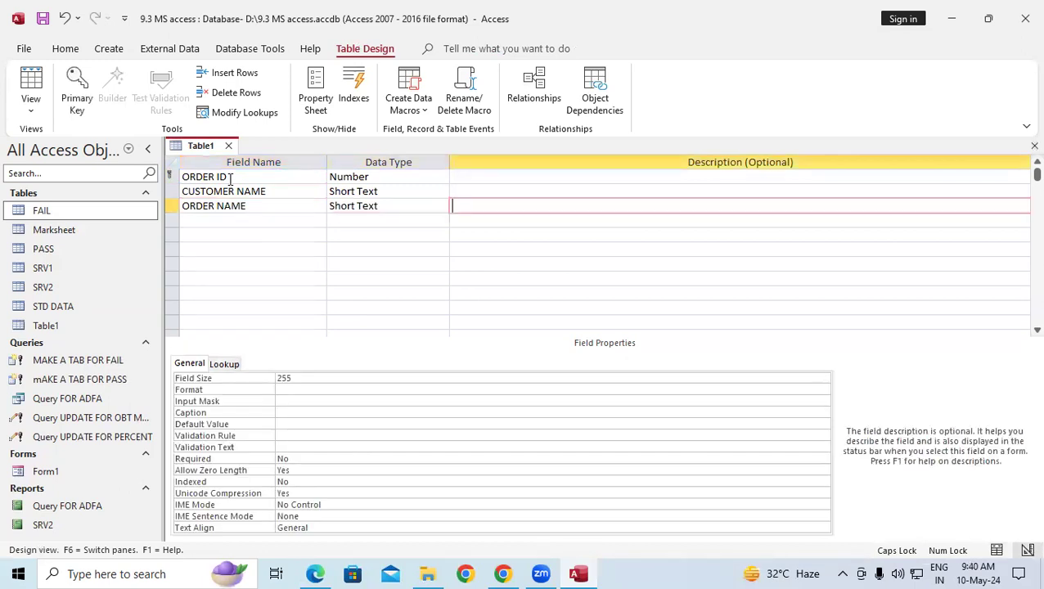
pyautogui.press('Tab')
# Add an ORDER QUANTITY Number field and a STATUS field.
pyautogui.write('OR')
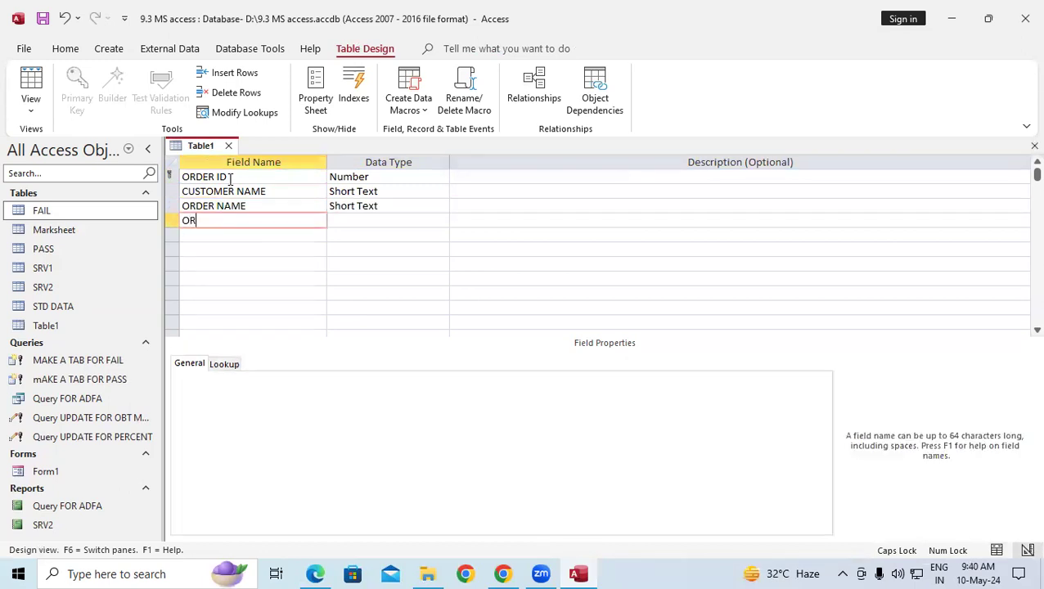
pyautogui.write('DER QUANTITY')
pyautogui.press('Tab')
pyautogui.write('NU')
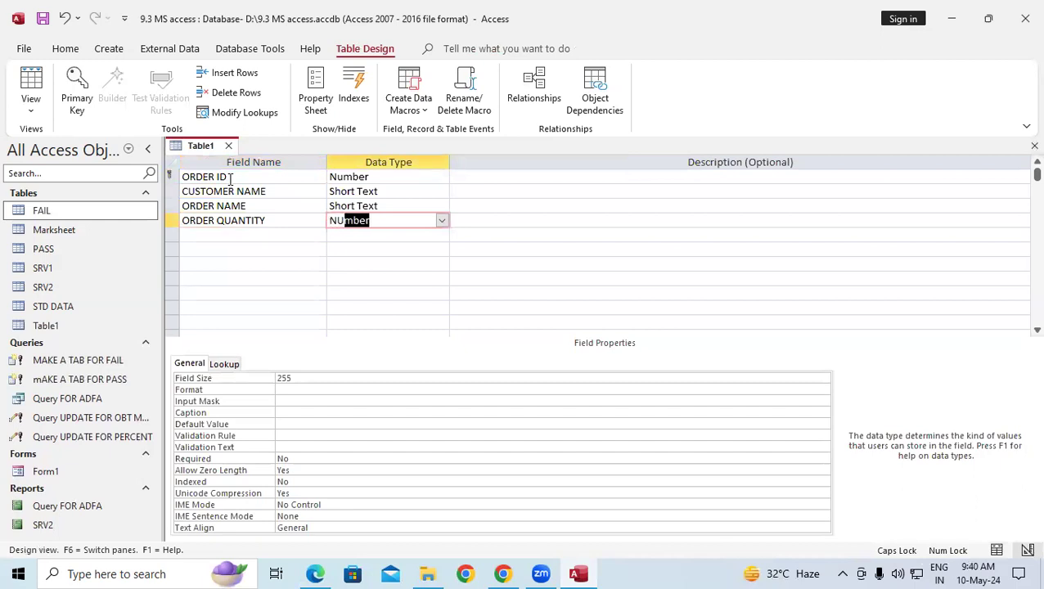
pyautogui.press('Tab')
pyautogui.press('Tab')
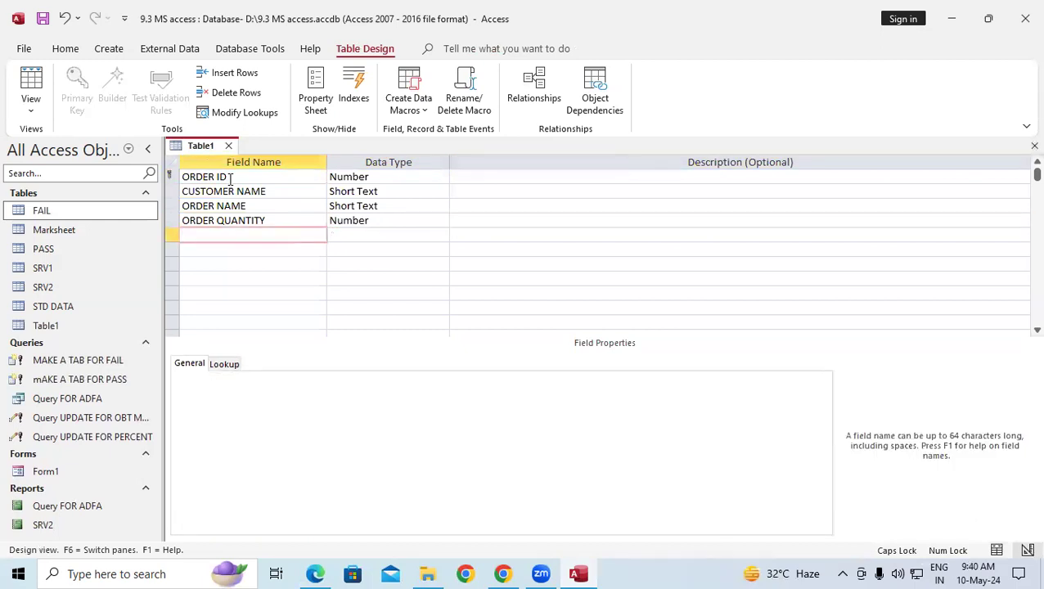
pyautogui.write('STATUS')
pyautogui.press('Tab')
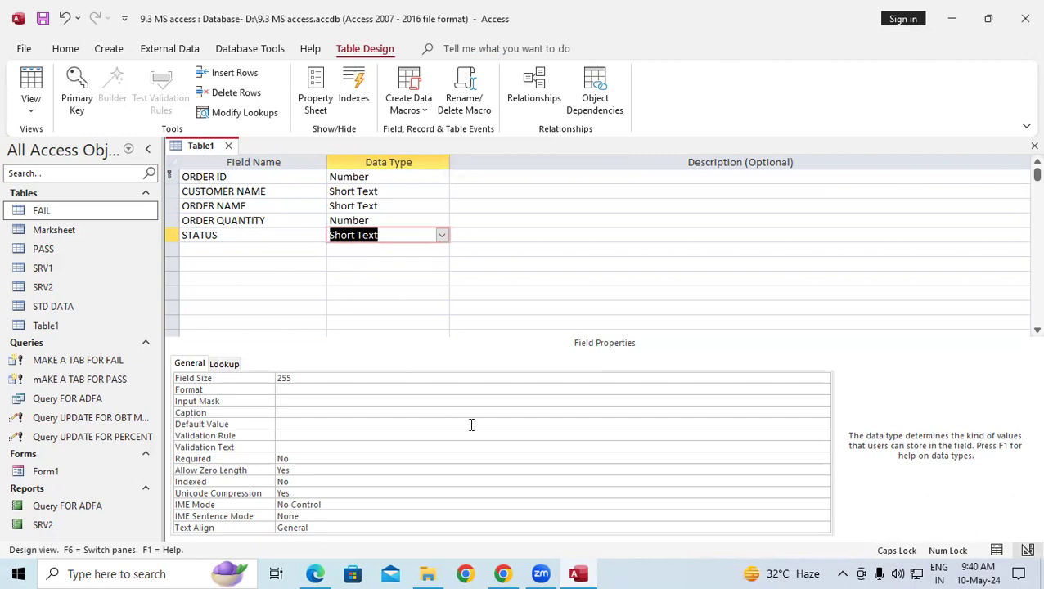
pyautogui.click(317, 574)
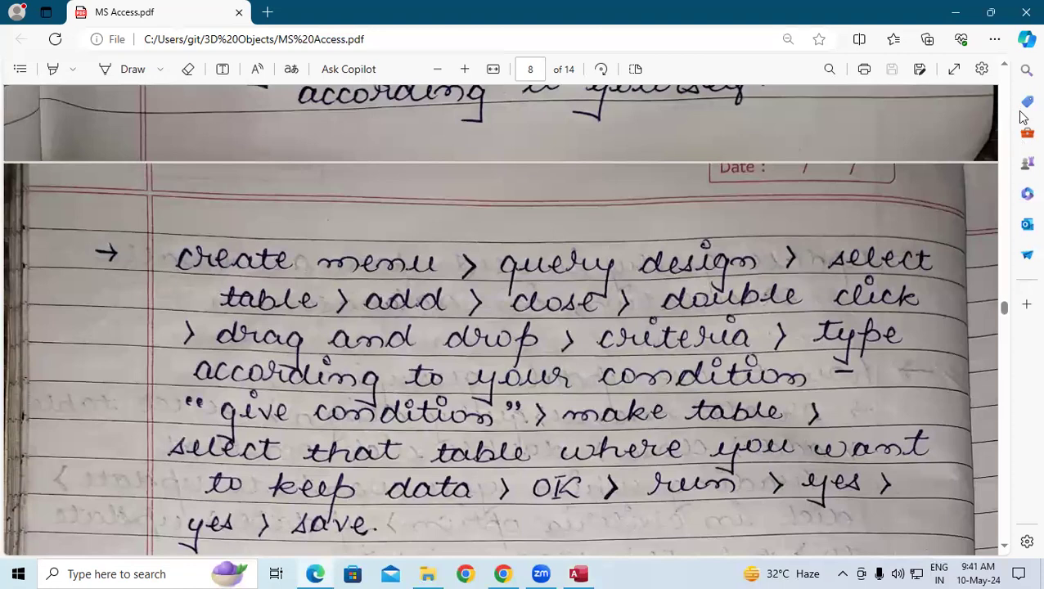
pyautogui.scroll(3, 1007, 67)
pyautogui.scroll(3, 396, 260)
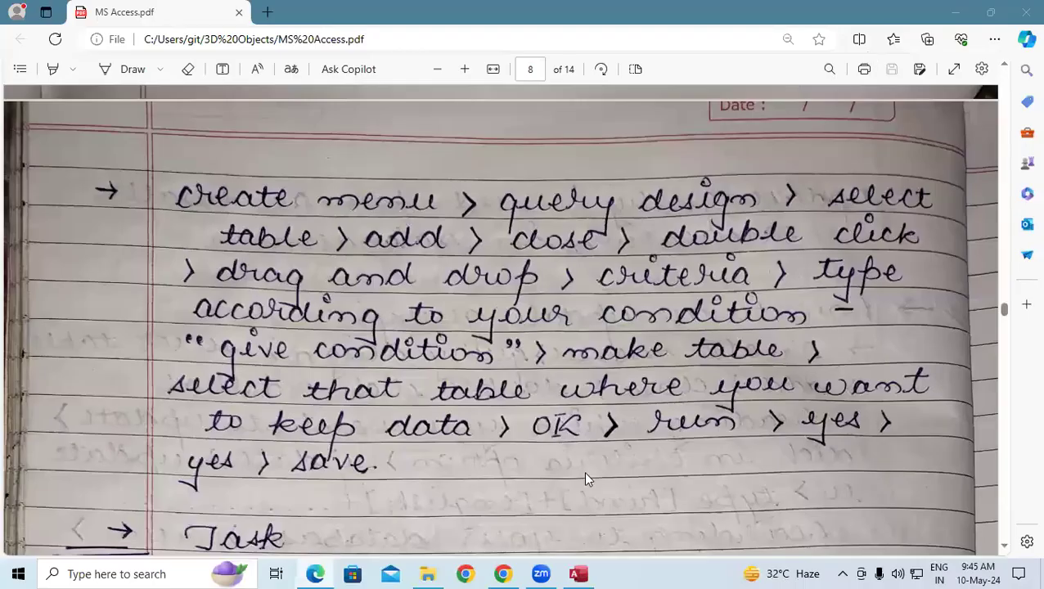
pyautogui.click(531, 464)
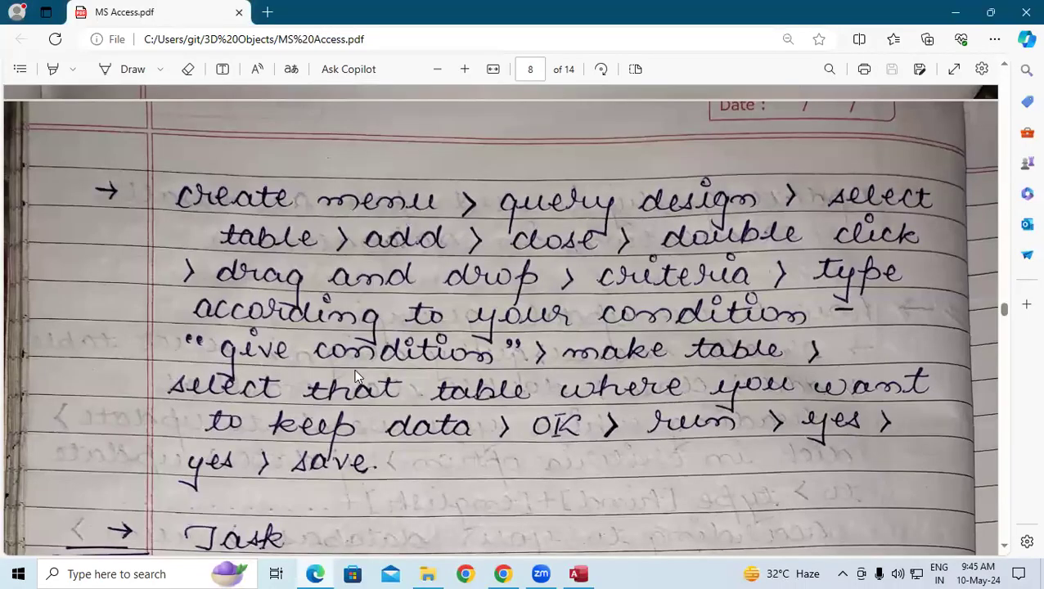
pyautogui.scroll(-3, 384, 494)
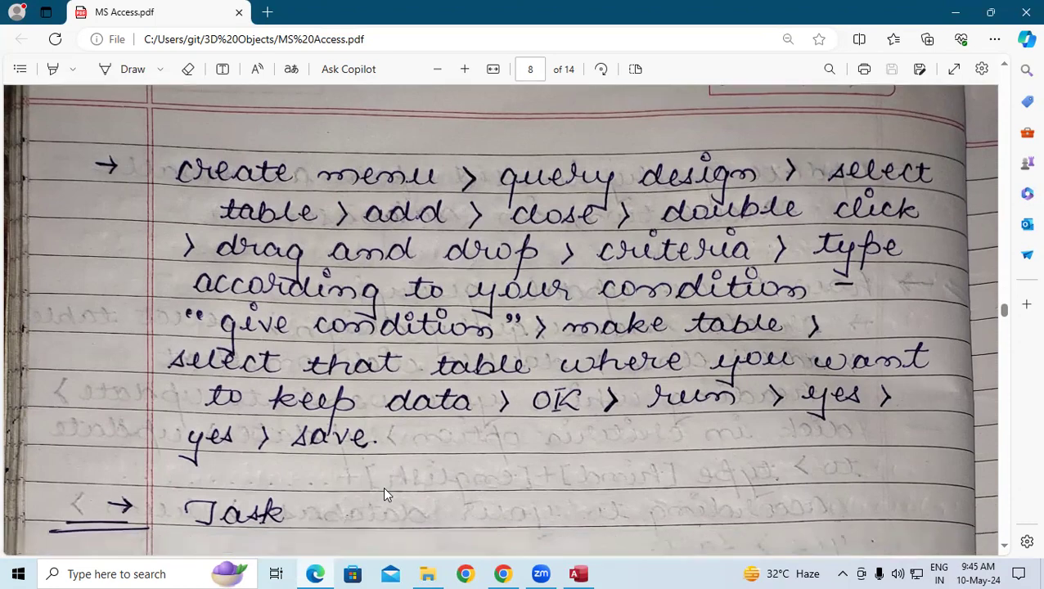
pyautogui.scroll(-2, 383, 486)
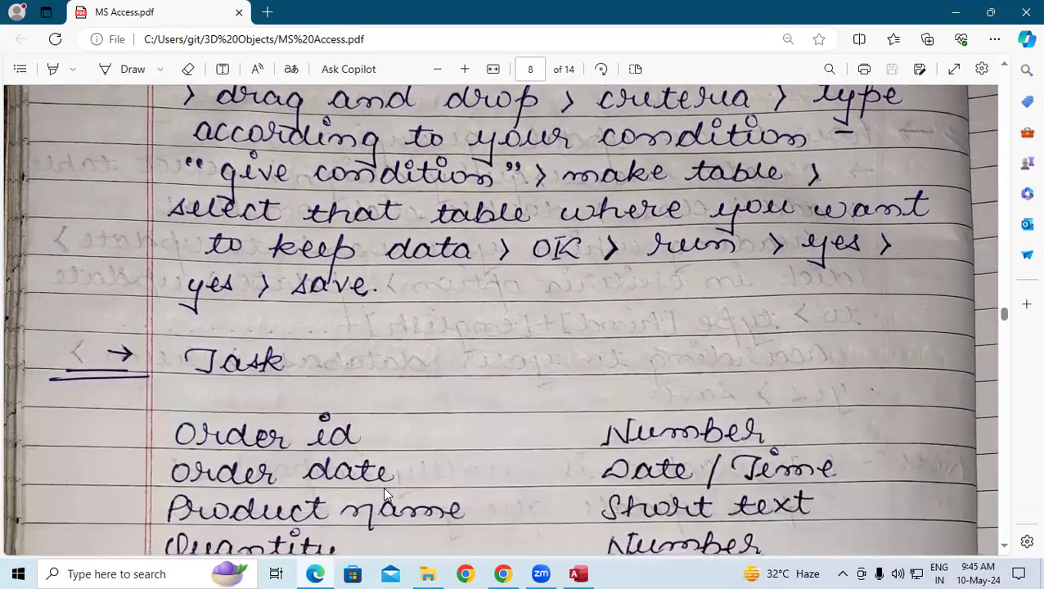
pyautogui.click(578, 574)
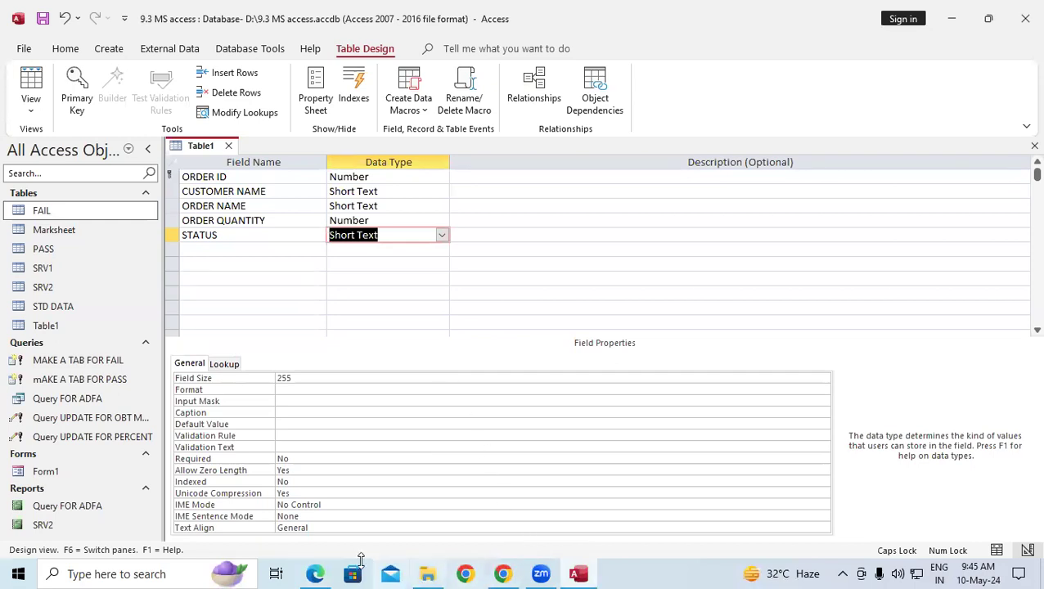
# Back in Table1's design, rename the ORDER NAME field to PRODUCT NAME.
pyautogui.moveTo(311, 571)
pyautogui.click(290, 487)
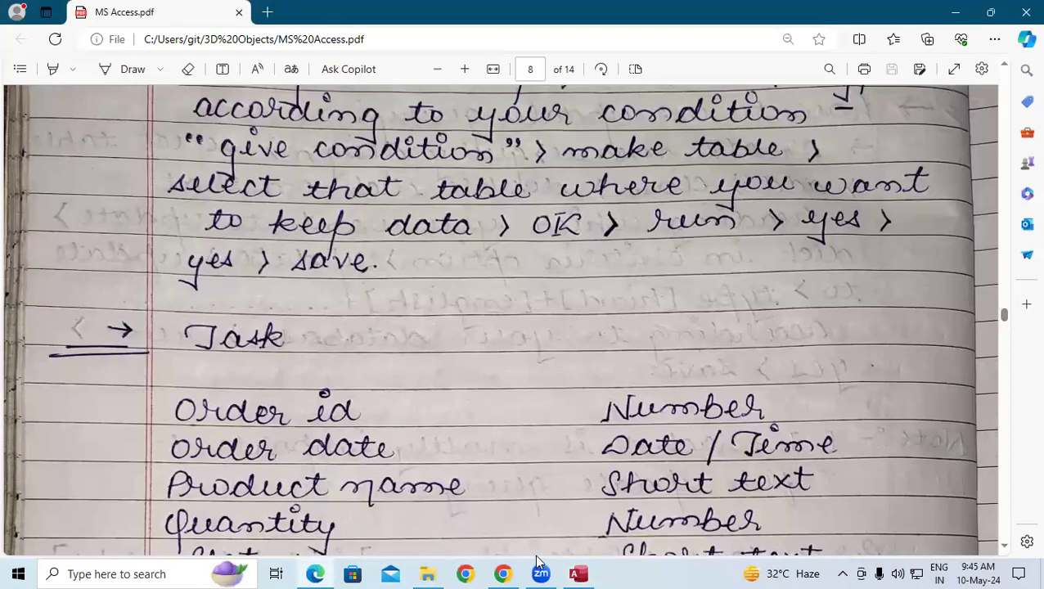
pyautogui.click(577, 573)
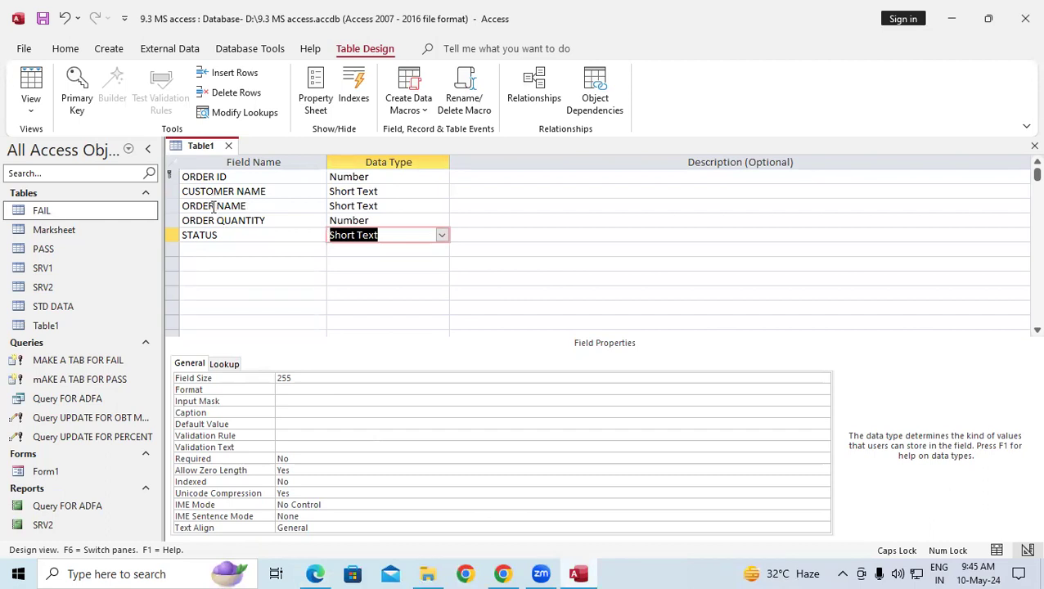
pyautogui.doubleClick(214, 206)
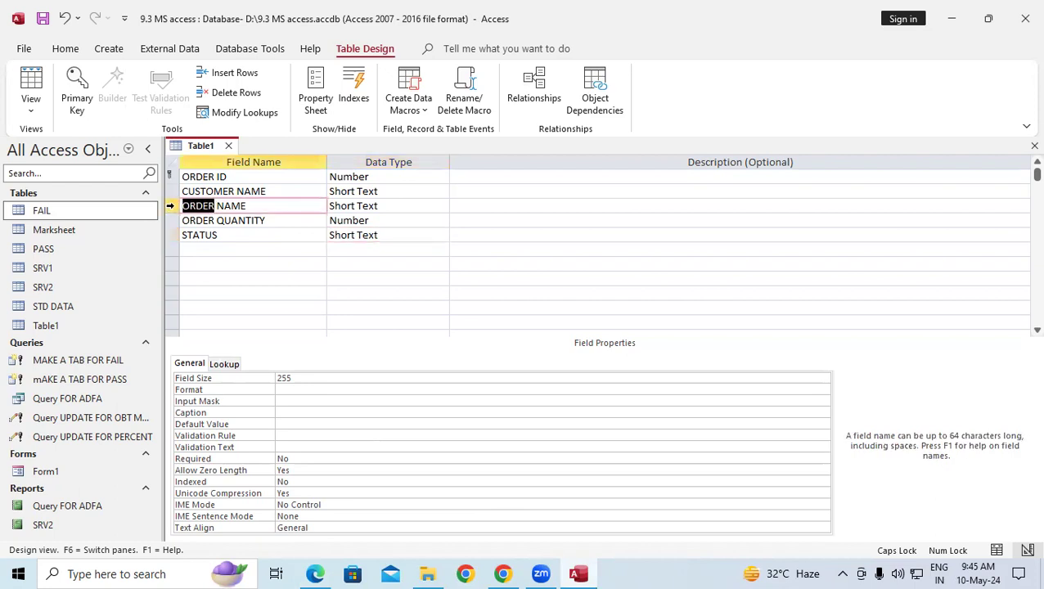
pyautogui.write('PR')
pyautogui.write('ODUC')
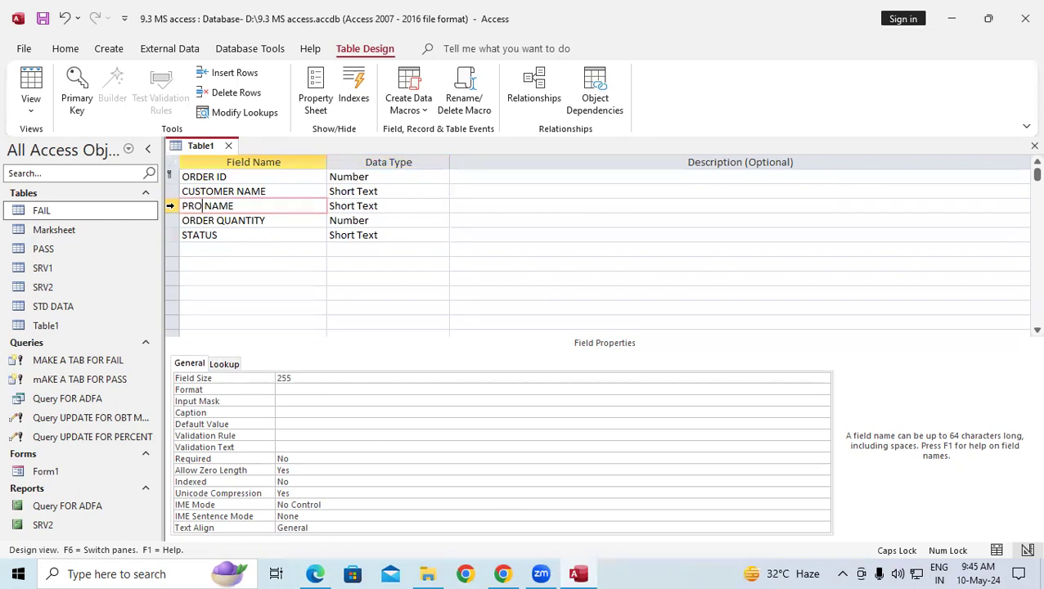
pyautogui.write('T')
pyautogui.click(181, 263)
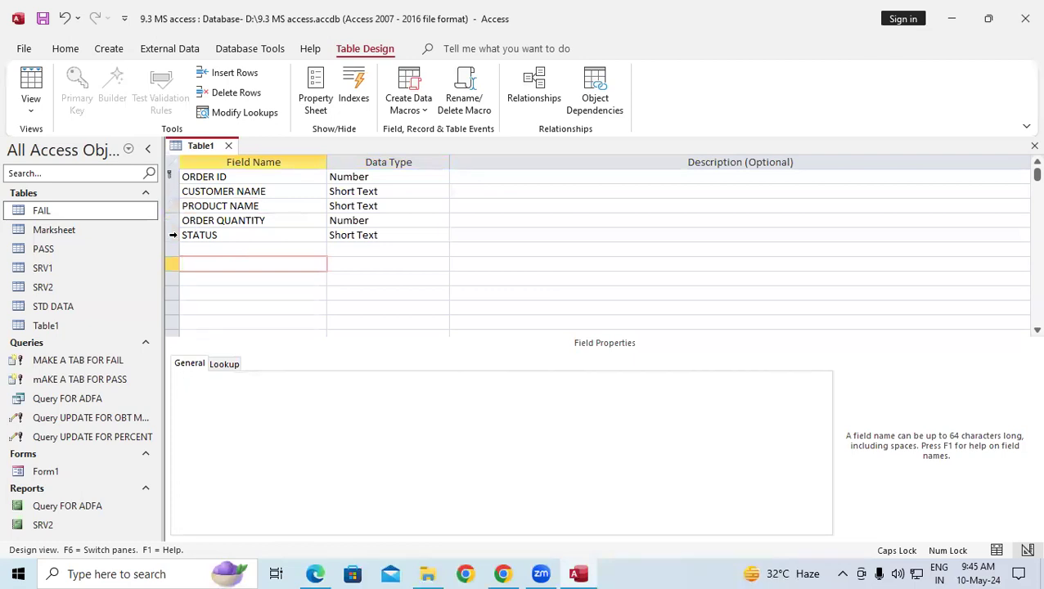
# Insert an ORDER DATE Date/Time field above STATUS and save Table1's design.
pyautogui.click(168, 234)
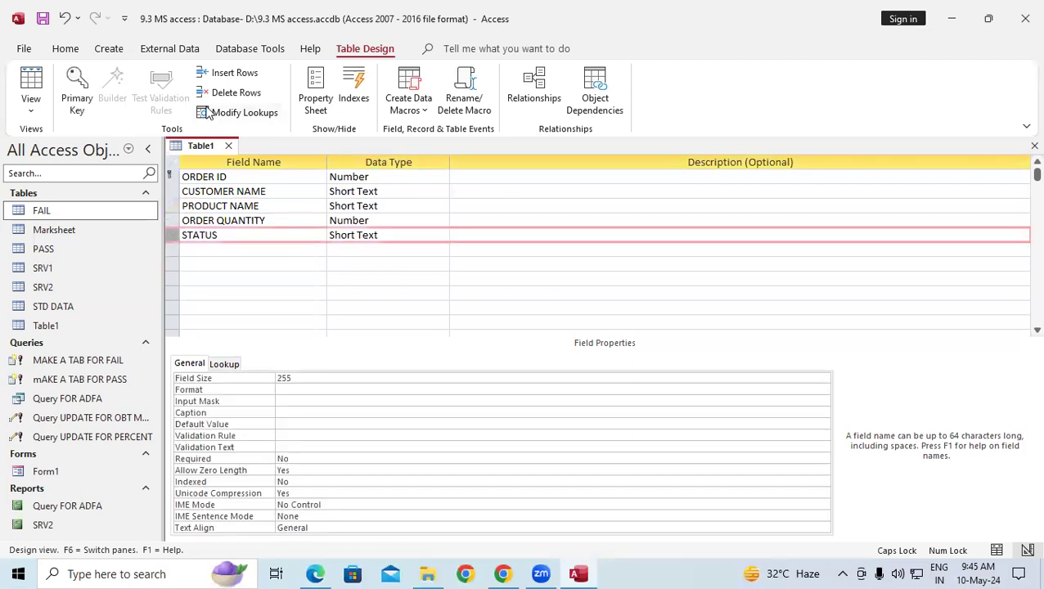
pyautogui.click(218, 77)
pyautogui.click(213, 237)
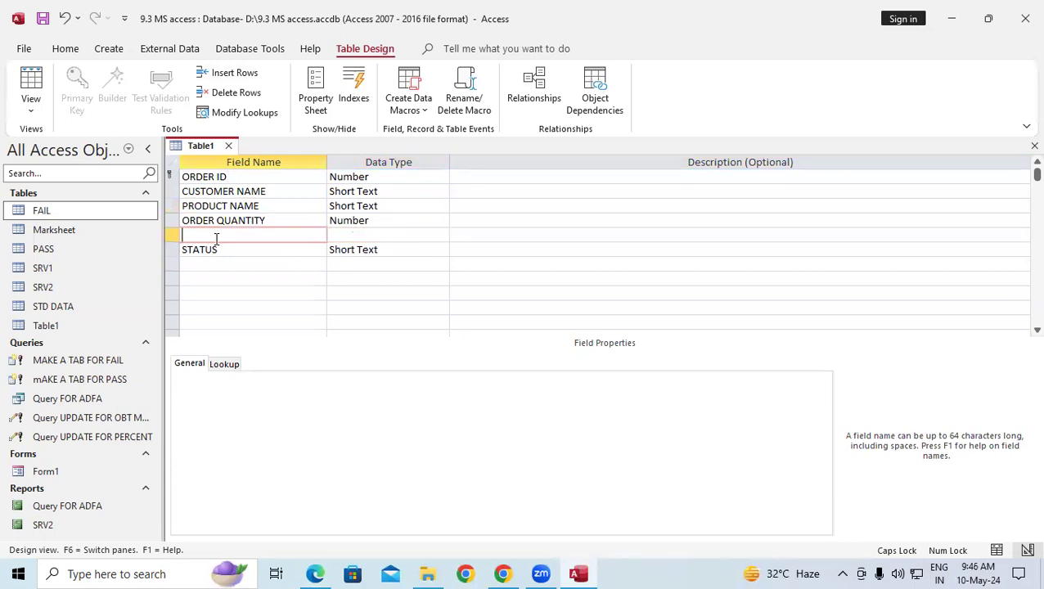
pyautogui.write('ORDER DATE')
pyautogui.press('Tab')
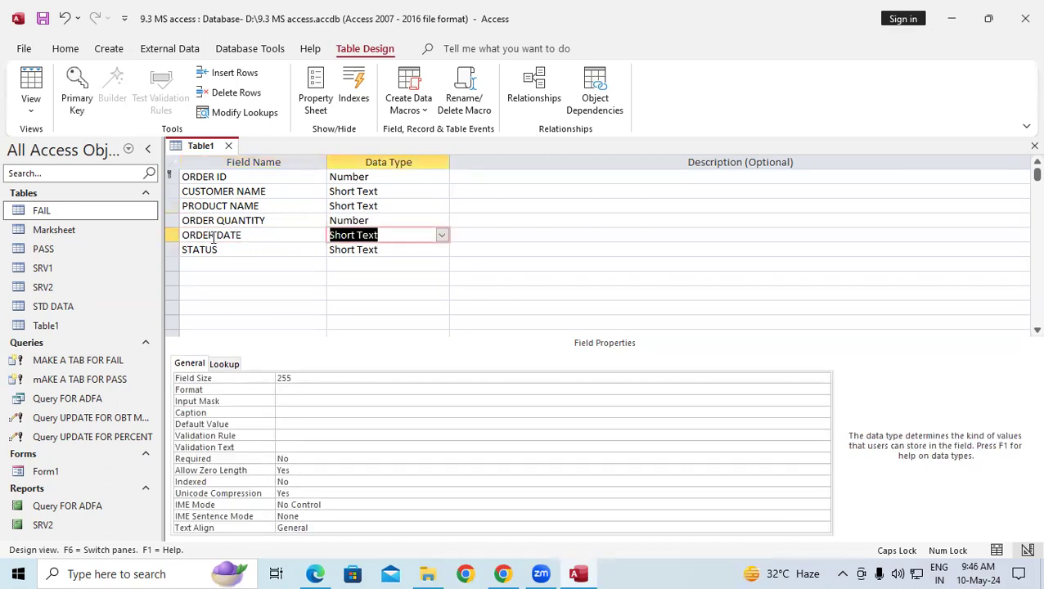
pyautogui.write('DA')
pyautogui.press('Tab')
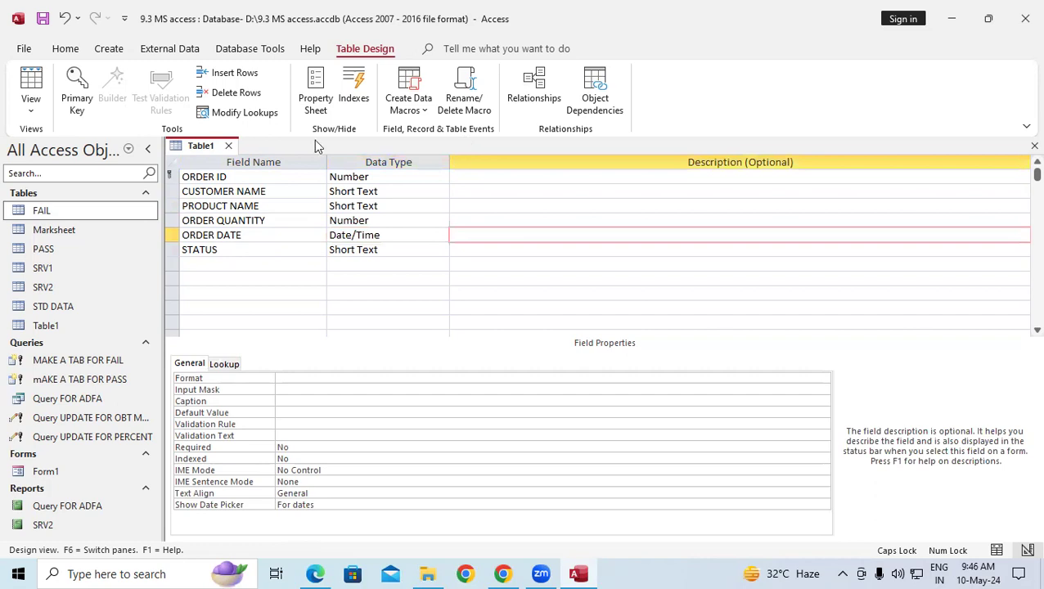
pyautogui.rightClick(188, 146)
pyautogui.click(213, 156)
pyautogui.click(31, 104)
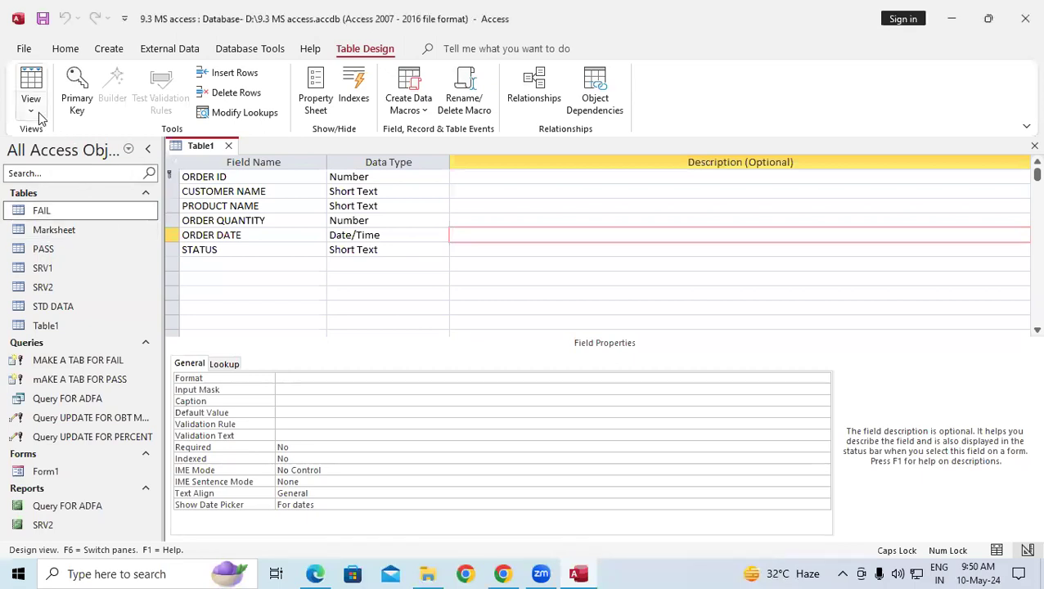
# View Table1 as a datasheet and check each column, including the ORDER DATE date picker.
pyautogui.click(37, 114)
pyautogui.click(45, 138)
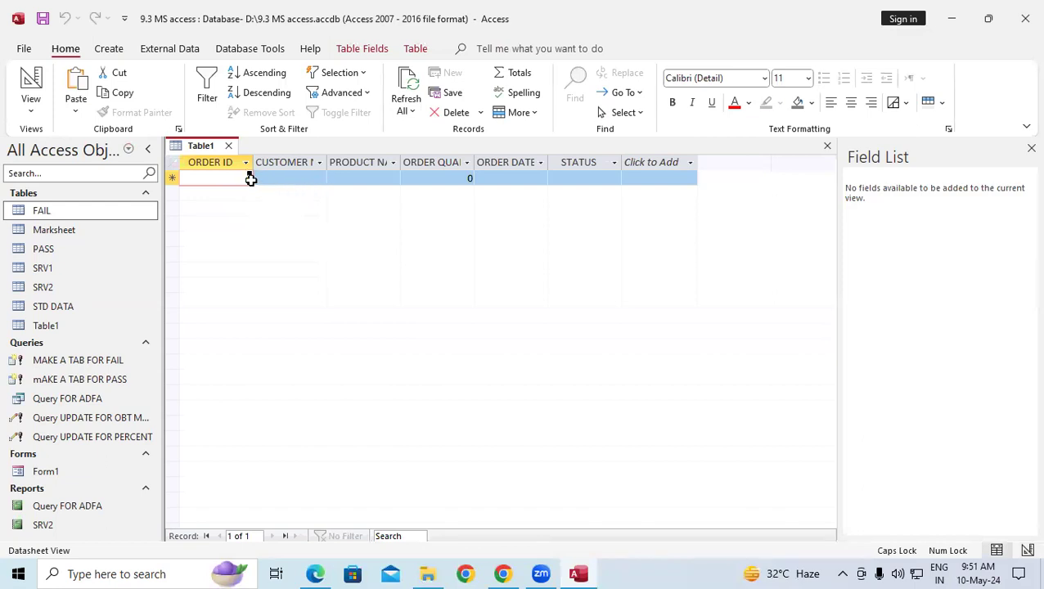
pyautogui.click(285, 179)
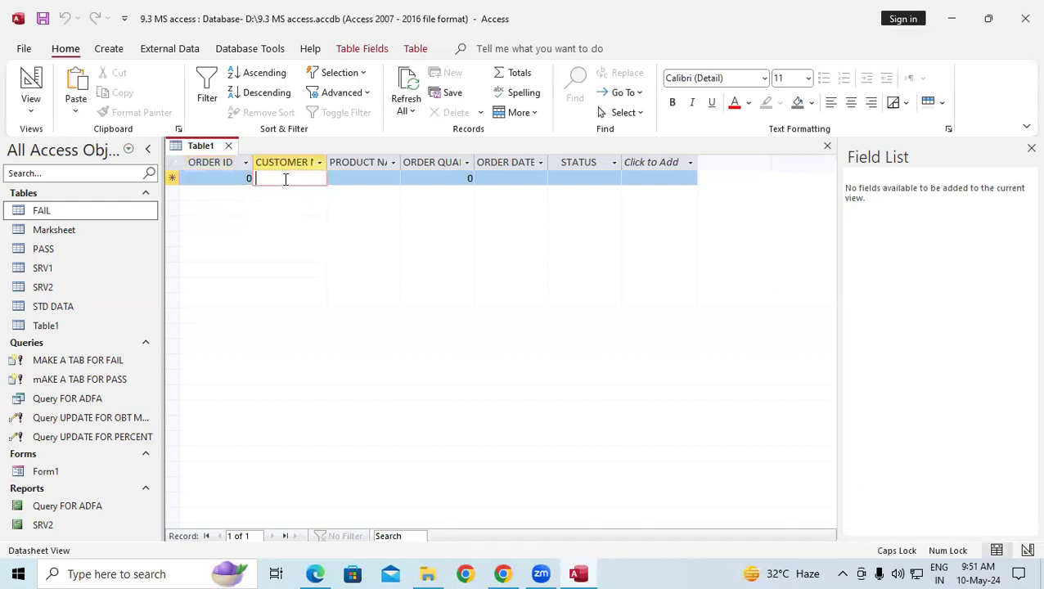
pyautogui.click(340, 182)
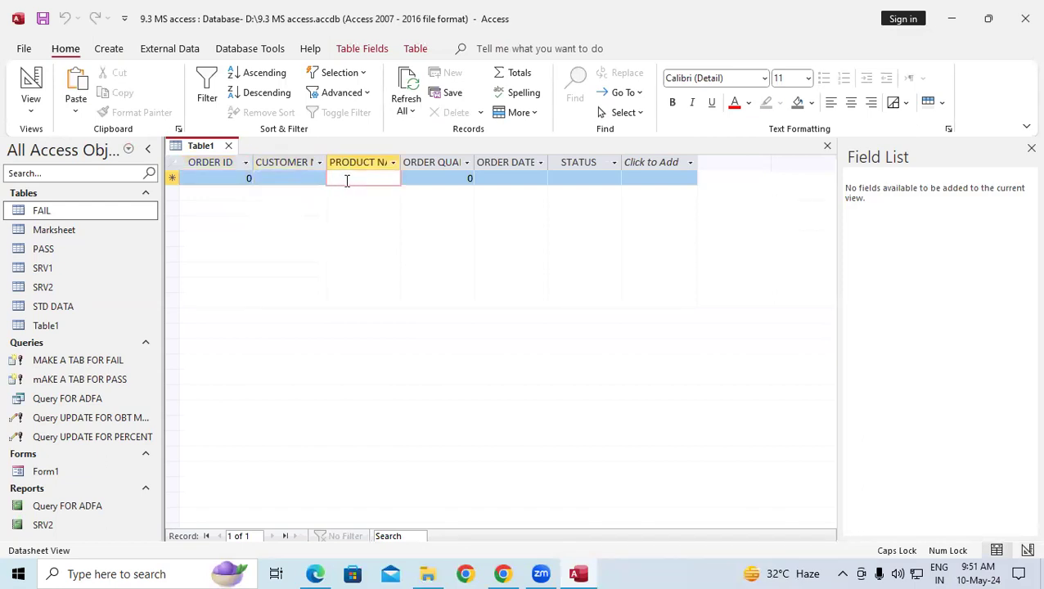
pyautogui.click(448, 188)
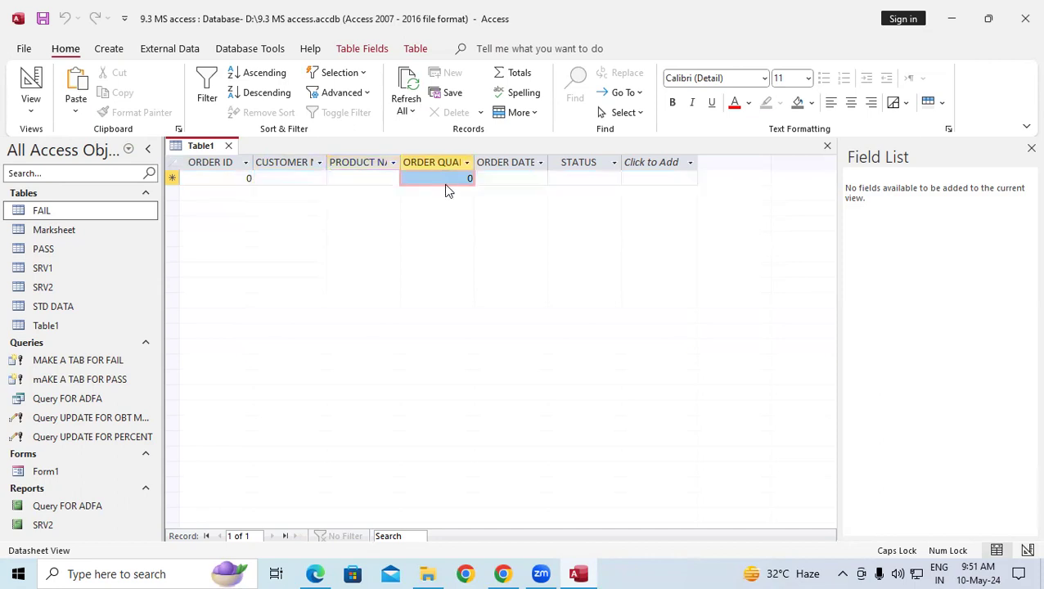
pyautogui.click(498, 177)
pyautogui.click(555, 179)
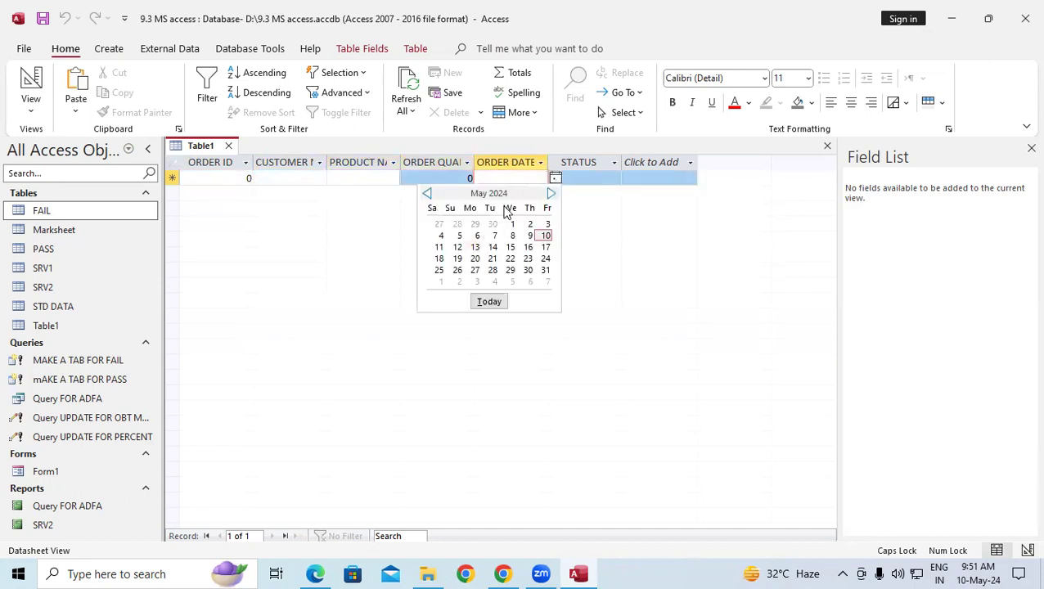
pyautogui.click(515, 178)
pyautogui.click(598, 181)
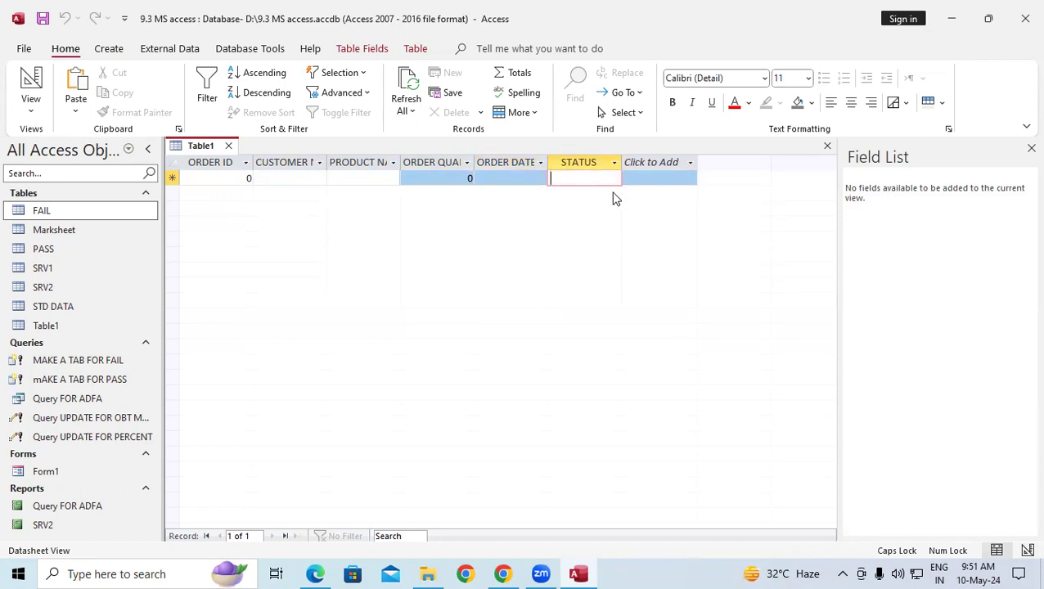
# Save Table1 and close it.
pyautogui.rightClick(195, 147)
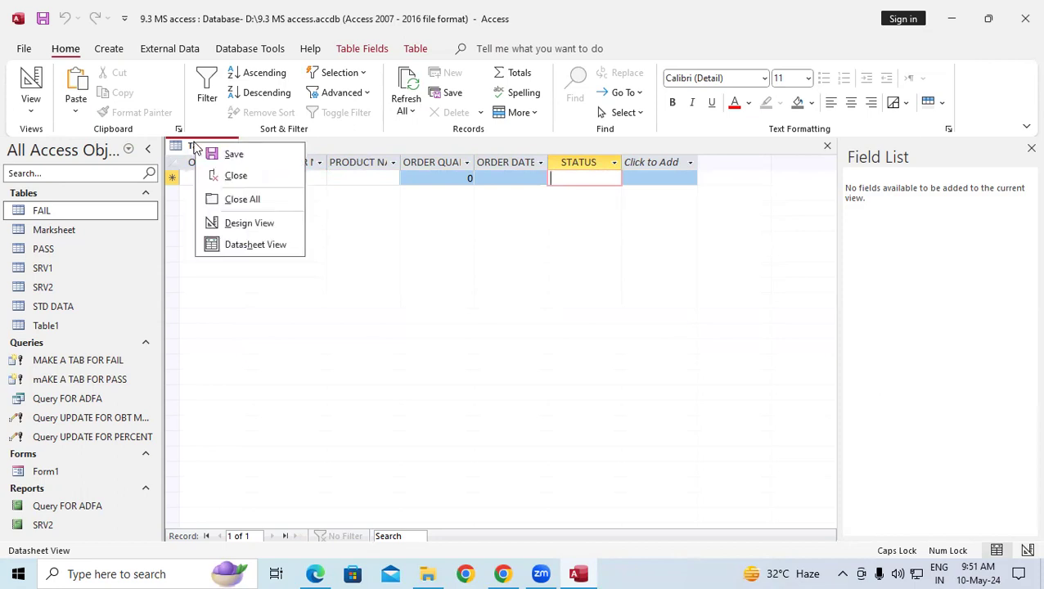
pyautogui.click(231, 152)
pyautogui.click(229, 148)
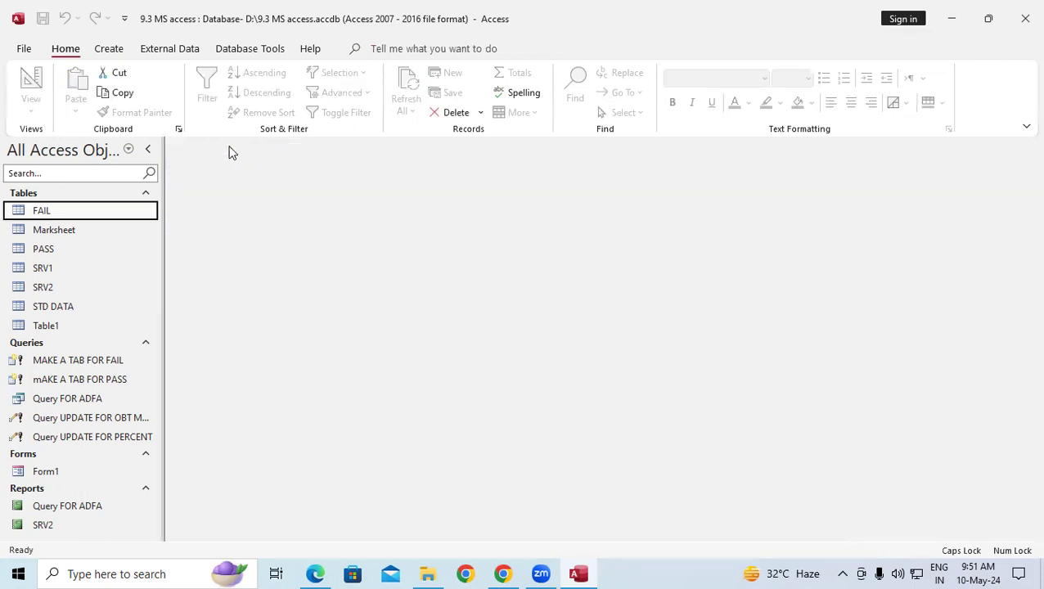